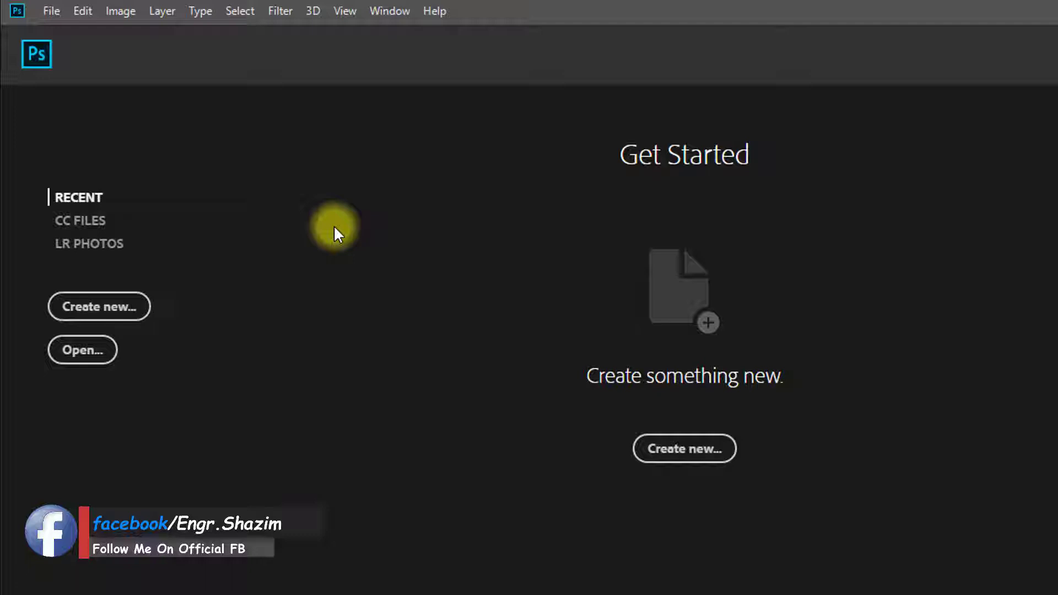
Open the photo IMG_8966 from the Desktop folder
left_click(51, 11)
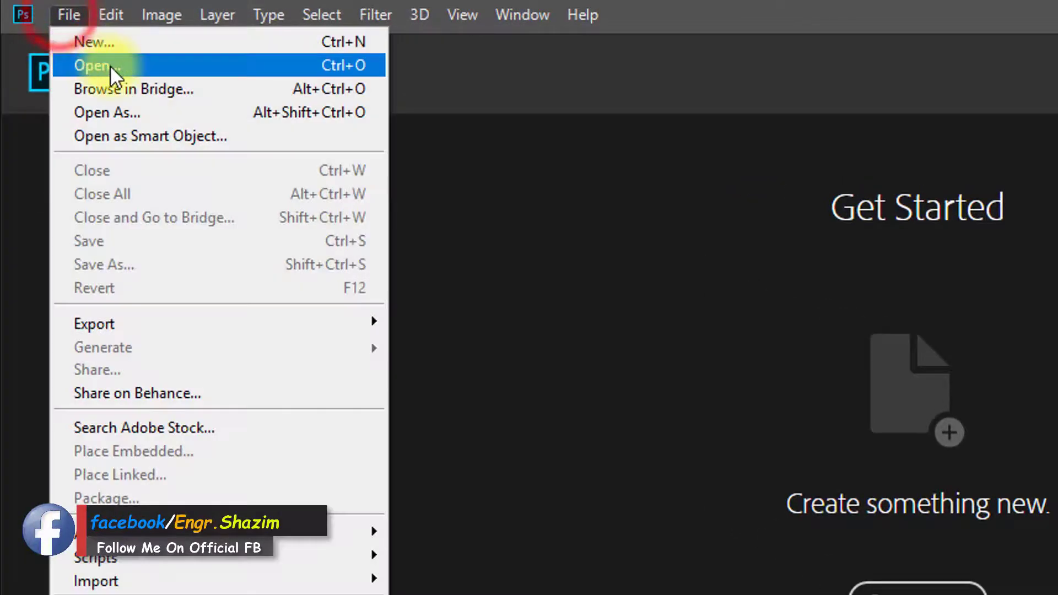
left_click(110, 65)
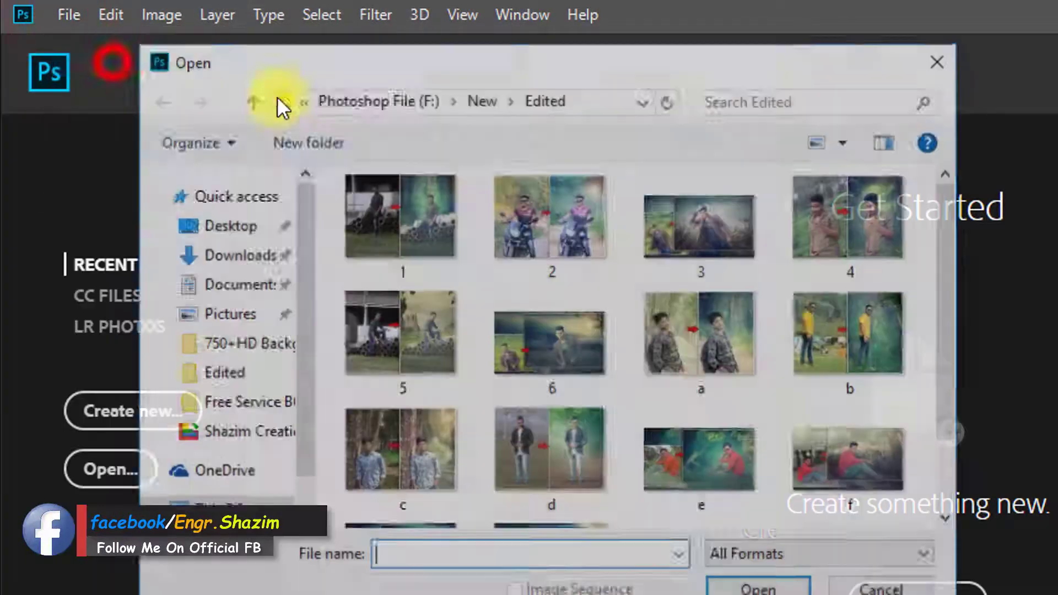
left_click(233, 218)
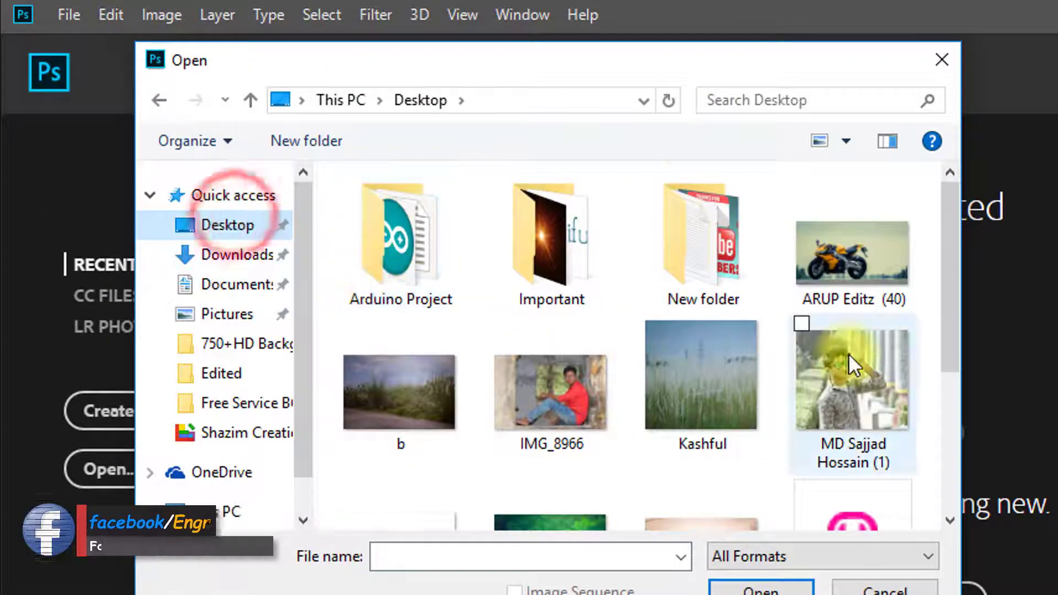
scroll(847, 352, "down", 2)
left_click(551, 270)
left_click(761, 590)
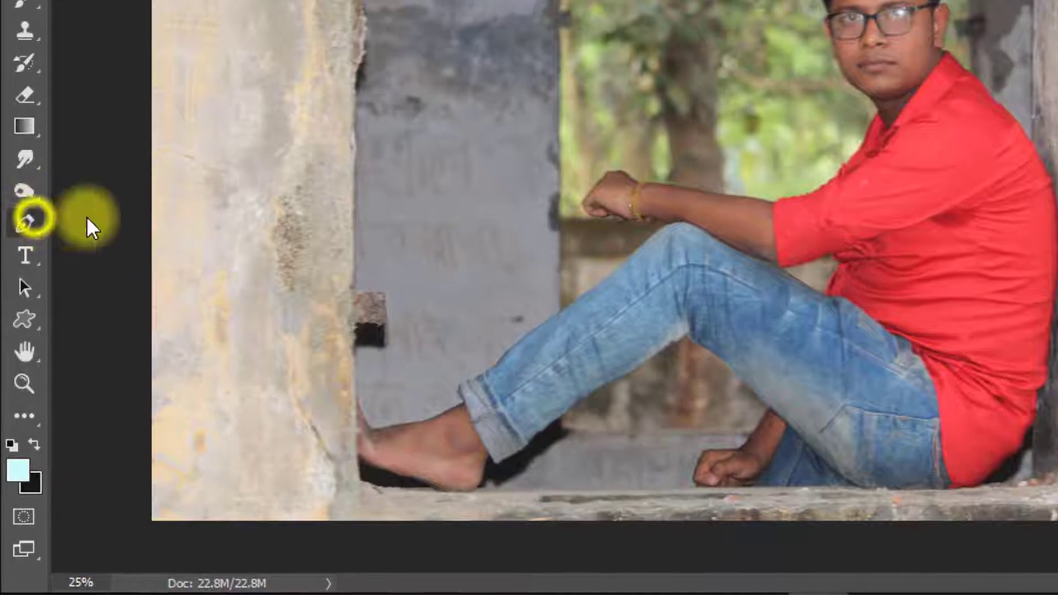
With the Pen tool, start a path down the inner edge of the left wall and along the upper edge of the bare foot
right_click(29, 217)
left_click(103, 224)
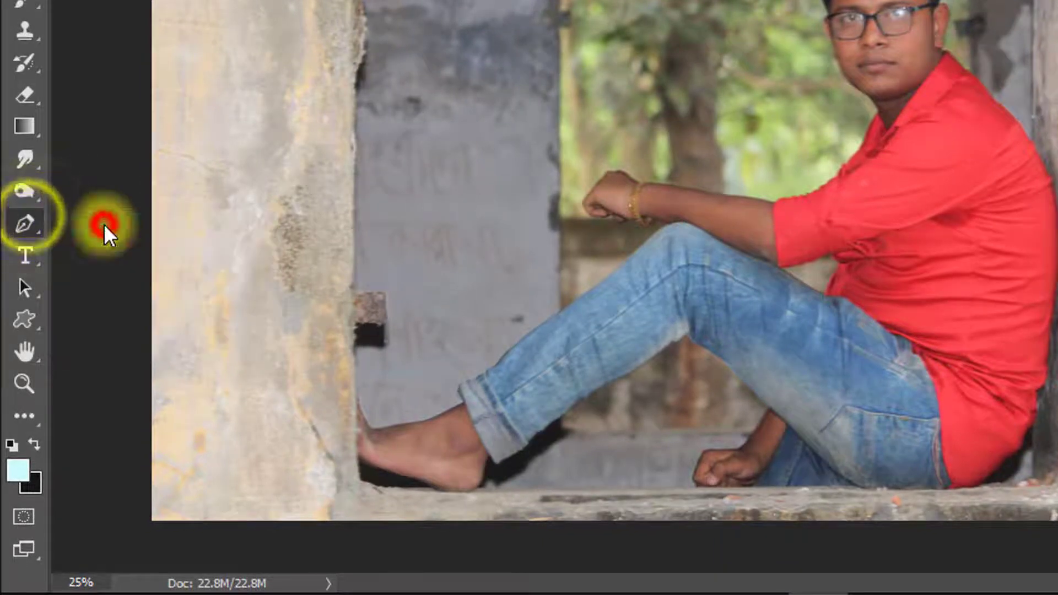
left_click_drag(346, 449, 526, 435)
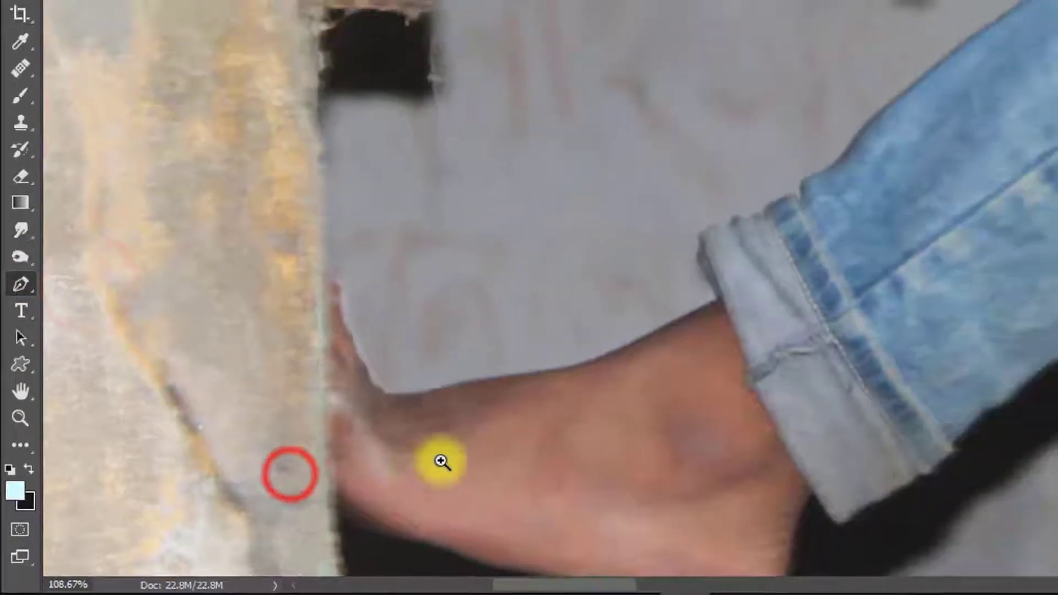
left_click_drag(473, 403, 364, 395)
left_click_drag(253, 236, 398, 143)
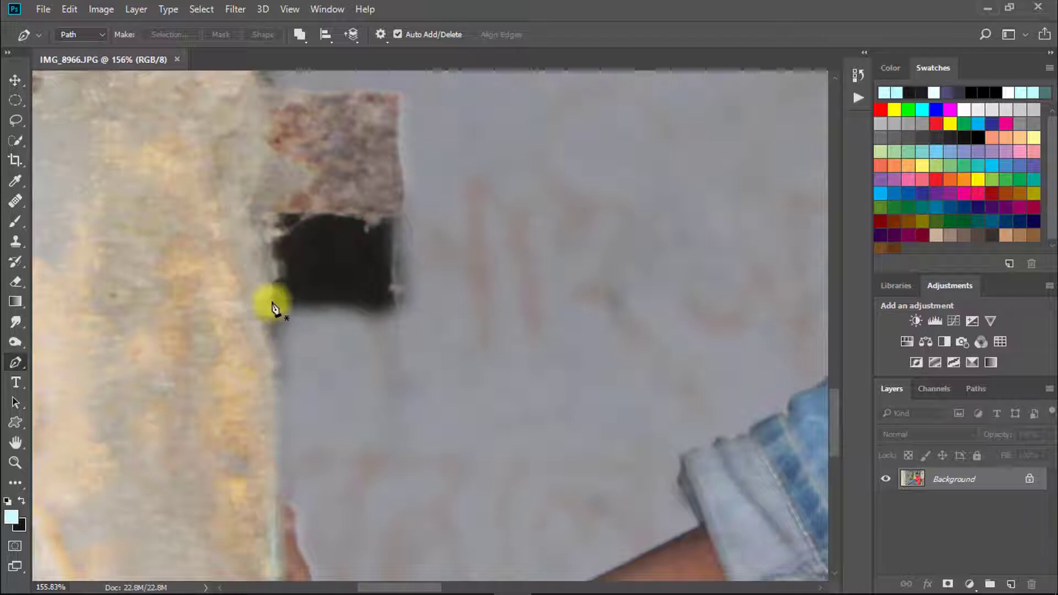
left_click_drag(278, 504, 285, 298)
left_click_drag(292, 321, 255, 331)
left_click_drag(255, 331, 293, 408)
left_click_drag(305, 408, 244, 398)
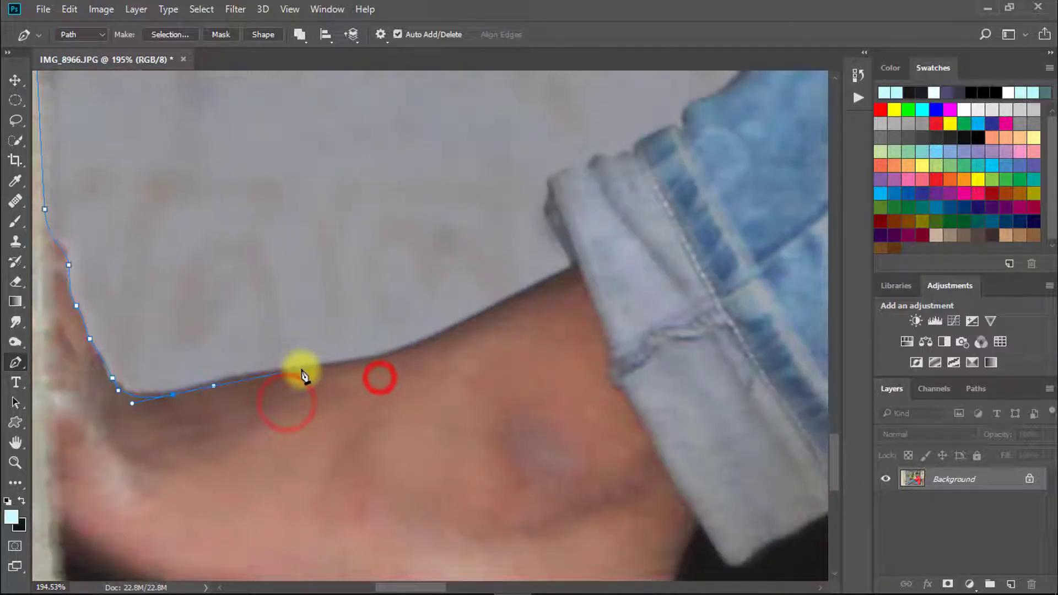
Continue the path along the jeans, knee, hand, arm, head and shoulder, then around the outer walls, closing it at the left wall's inner edge
left_click(328, 364)
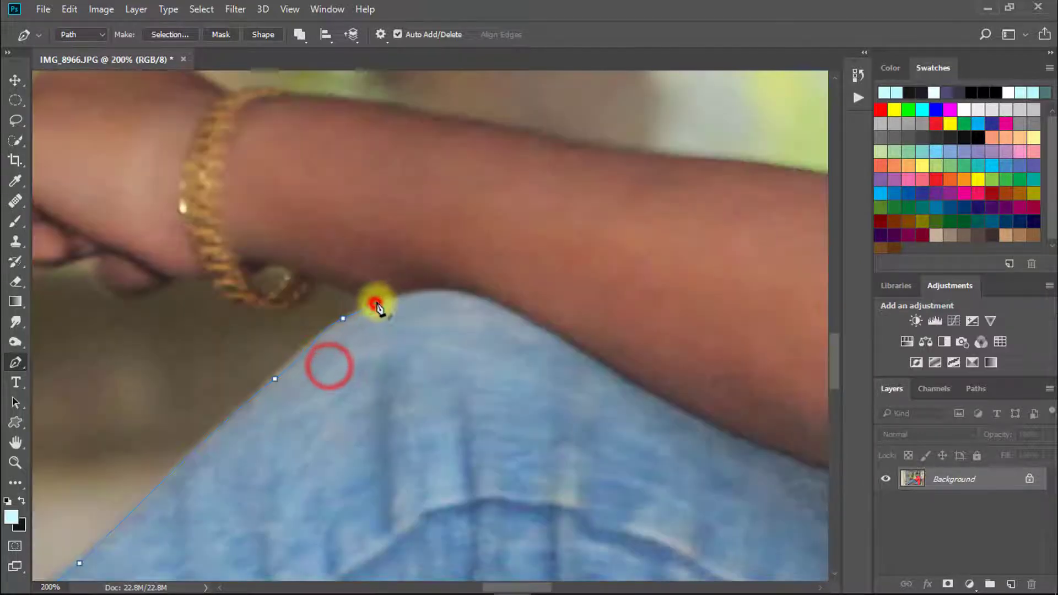
left_click_drag(572, 355, 523, 346)
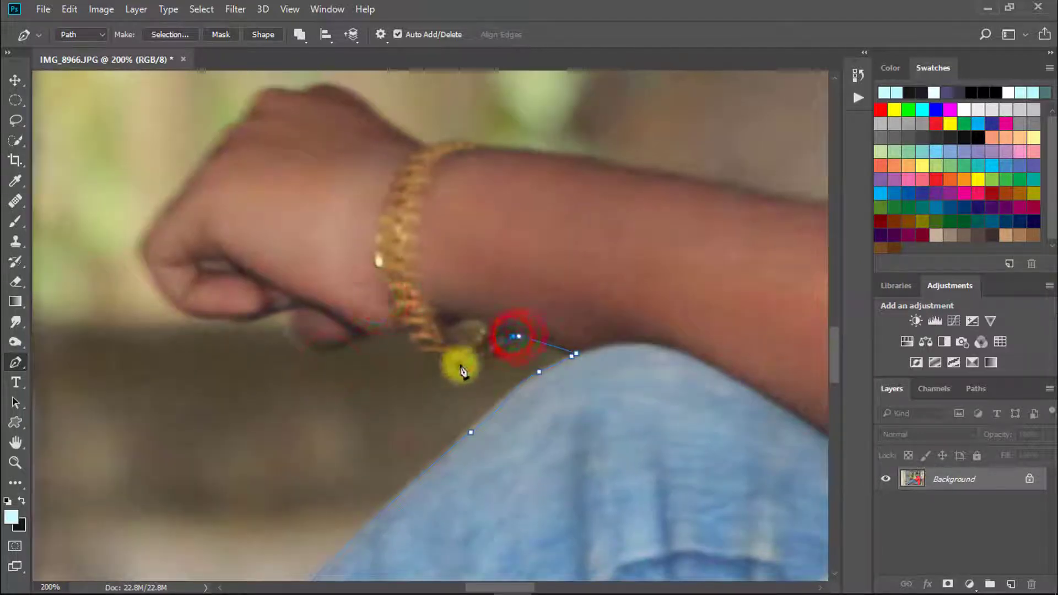
left_click_drag(402, 336, 557, 376)
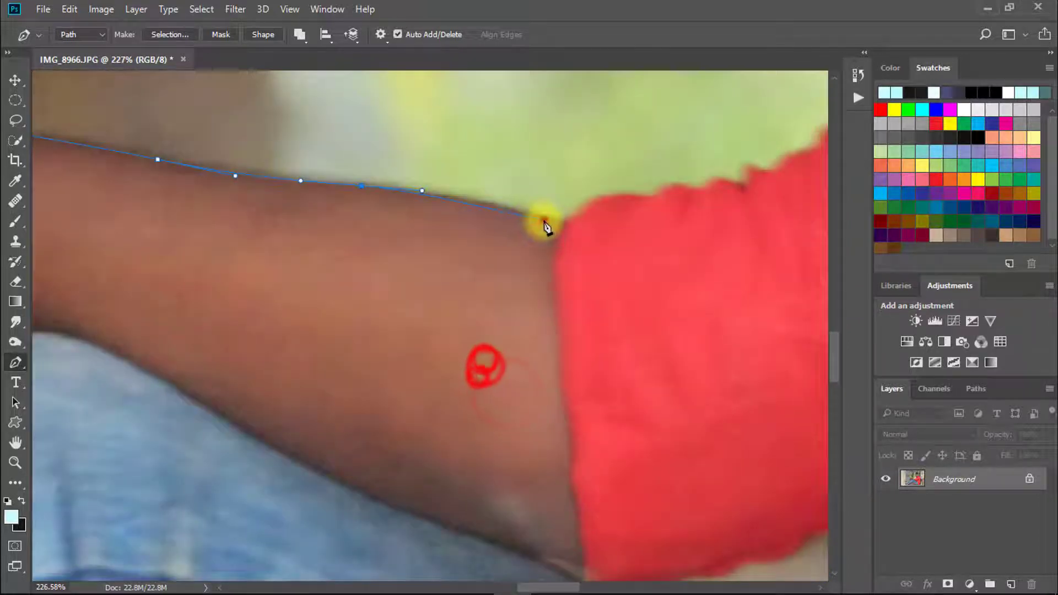
left_click(543, 220)
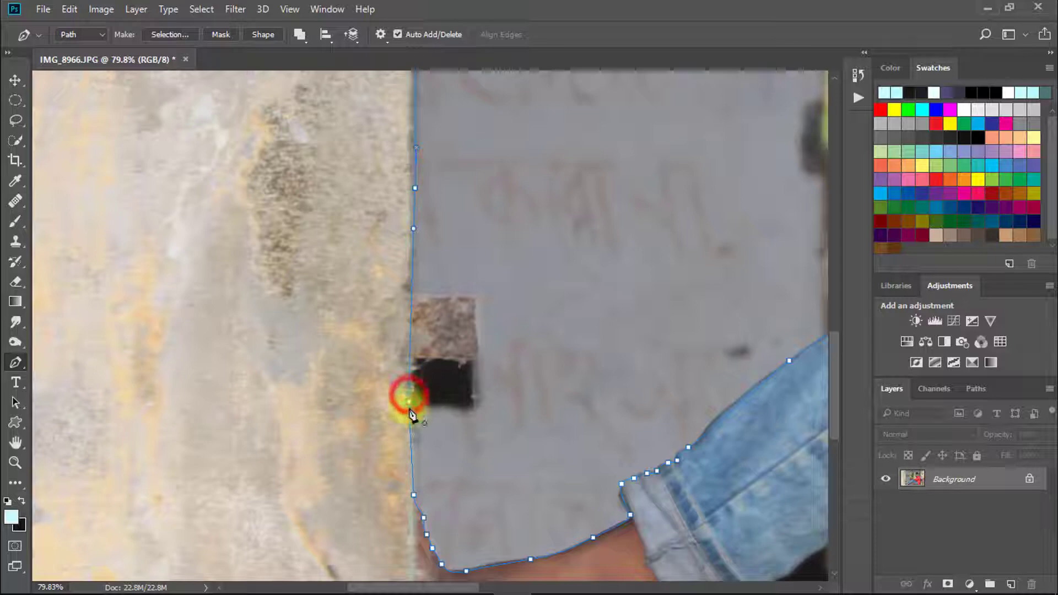
left_click(409, 402)
Convert the closed path into a new anti-aliased selection with a 0.1 pixel feather radius
left_click_drag(510, 337, 408, 346)
left_click_drag(565, 306, 302, 359)
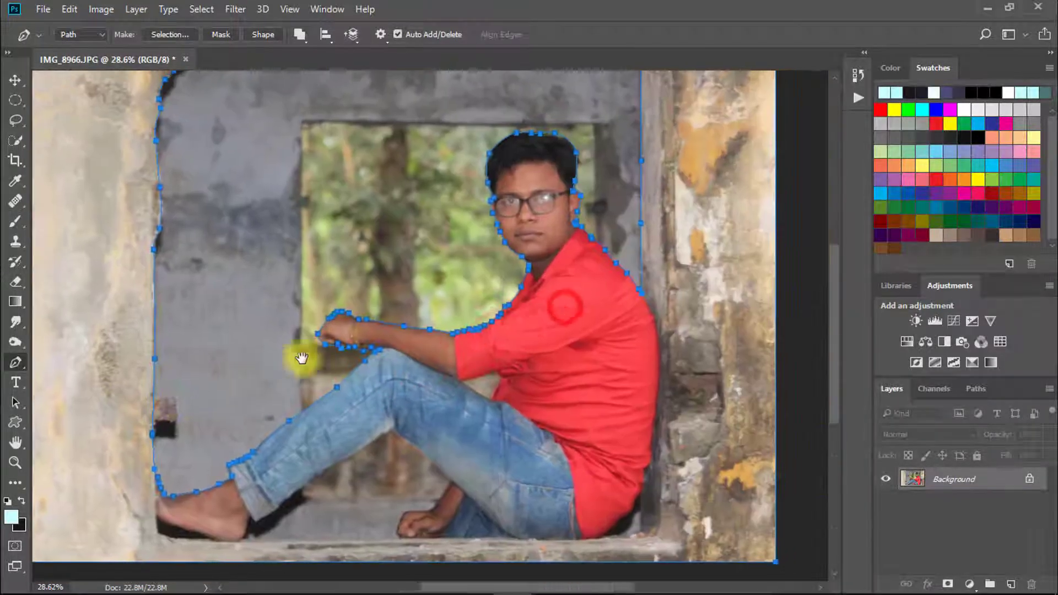
left_click_drag(479, 281, 452, 286)
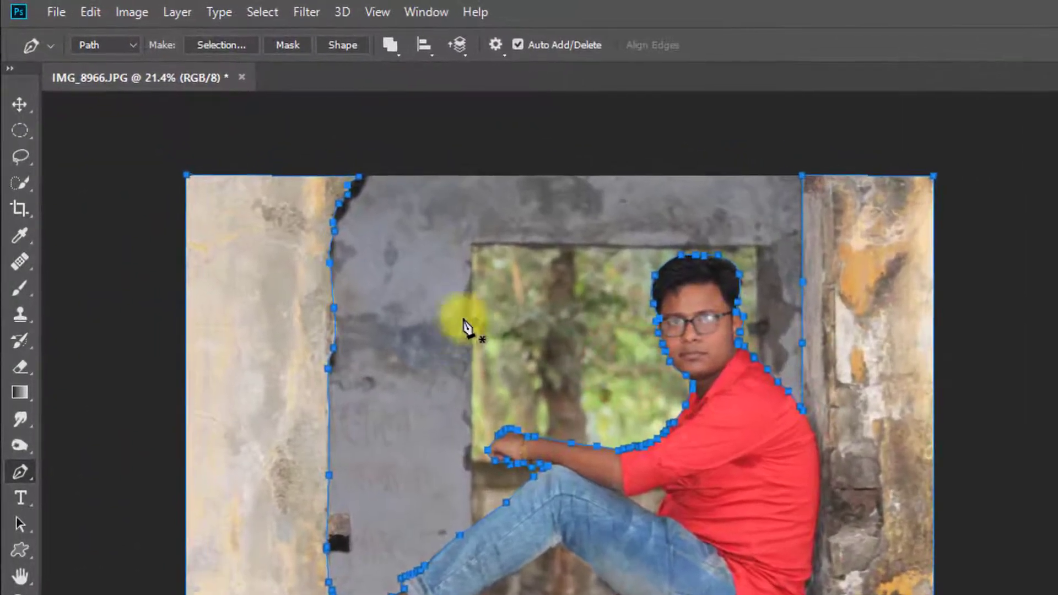
right_click(369, 223)
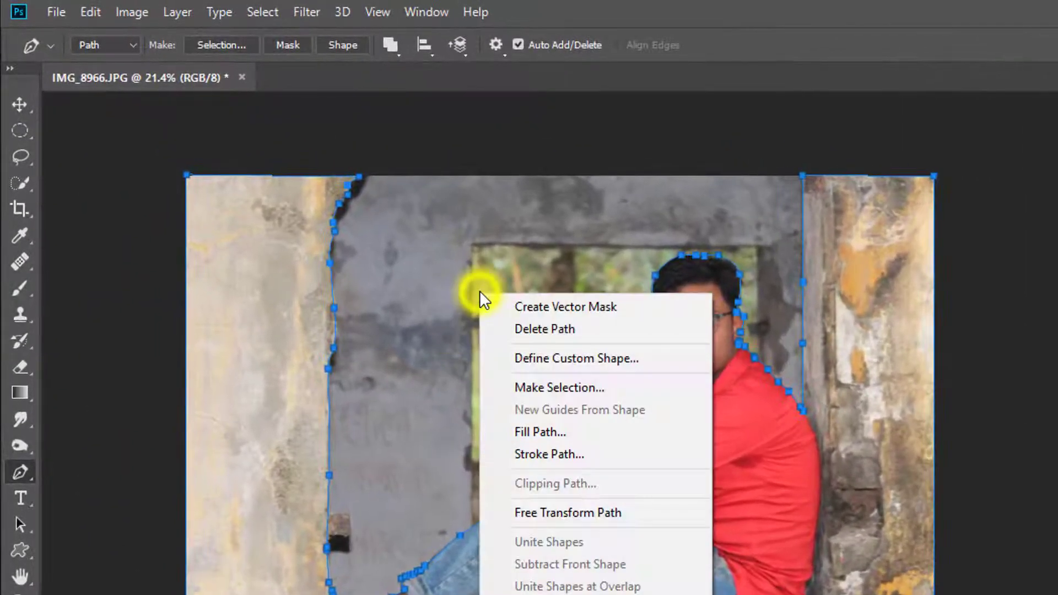
left_click(590, 387)
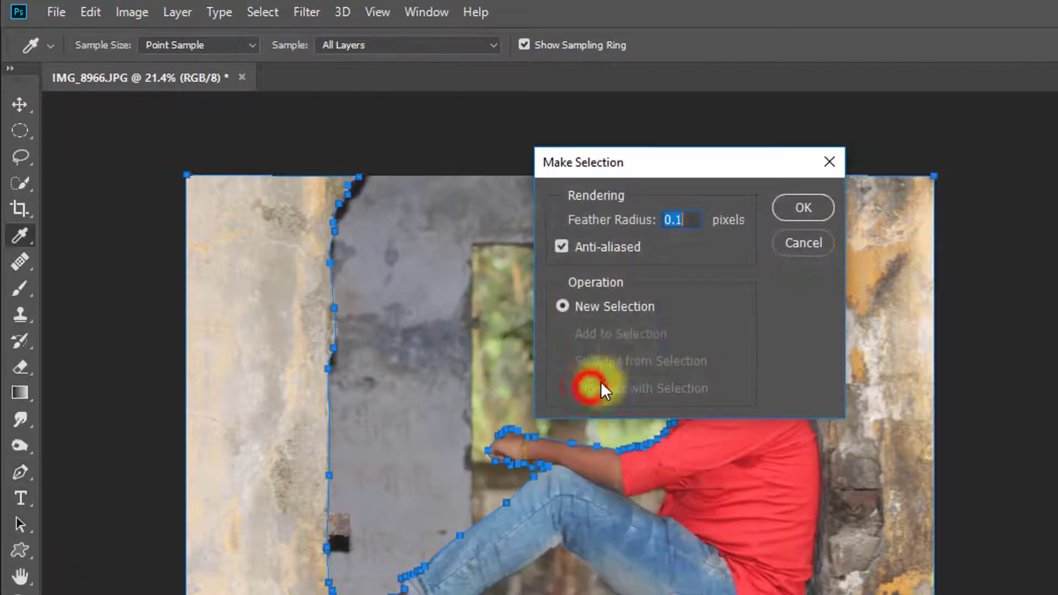
left_click(789, 209)
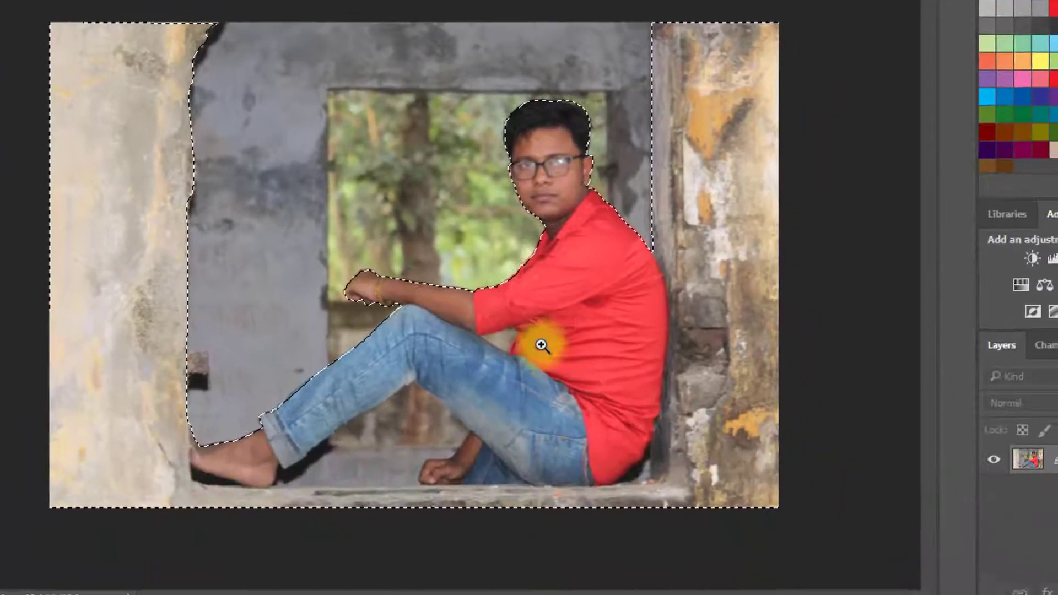
Outline the gap between the sleeve and the jeans, and start another path from the heel up along the cuff and the leg's underside
left_click_drag(651, 460, 842, 459)
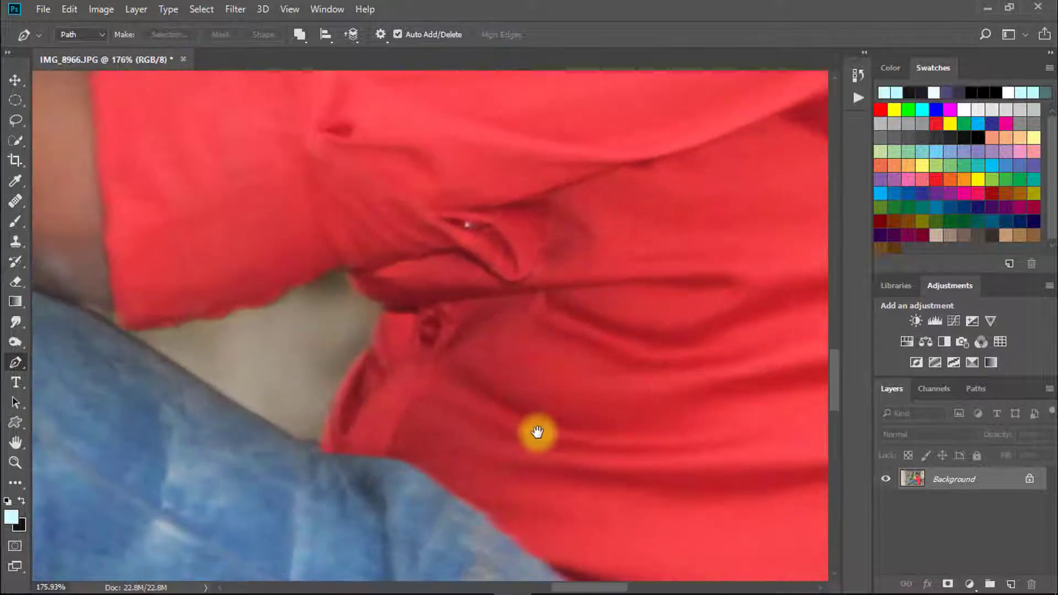
left_click_drag(291, 421, 519, 453)
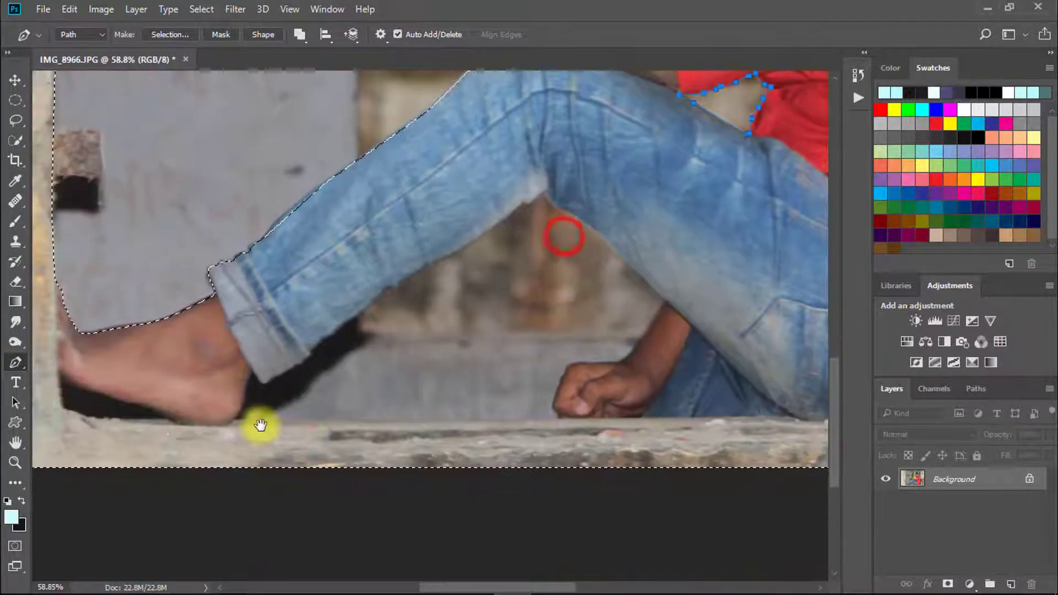
left_click_drag(260, 425, 325, 440)
left_click_drag(326, 423, 389, 423)
left_click(359, 446)
left_click_drag(390, 382, 390, 367)
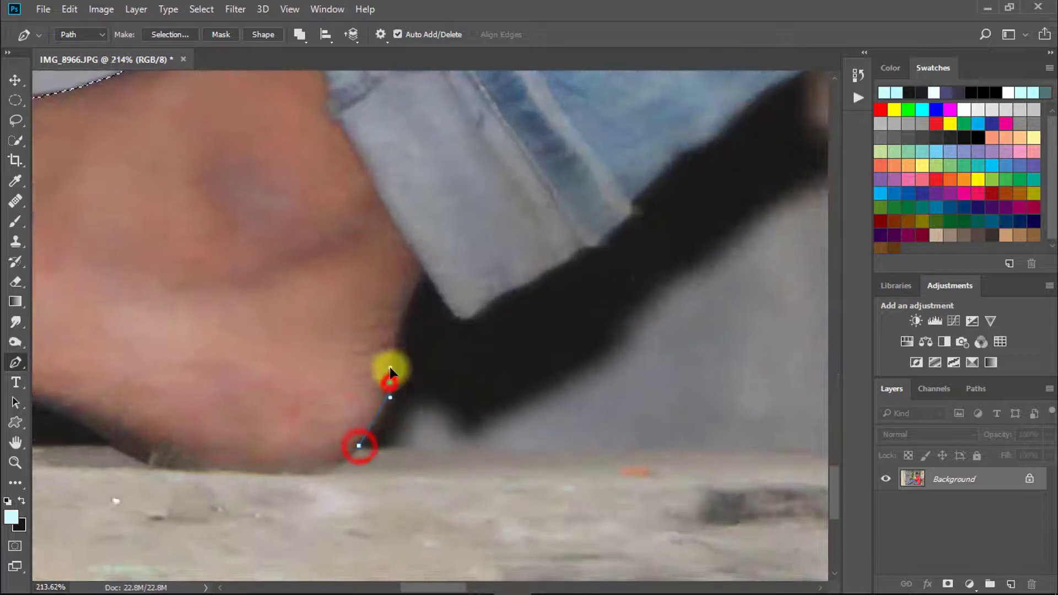
left_click_drag(415, 293, 427, 274)
left_click(391, 370)
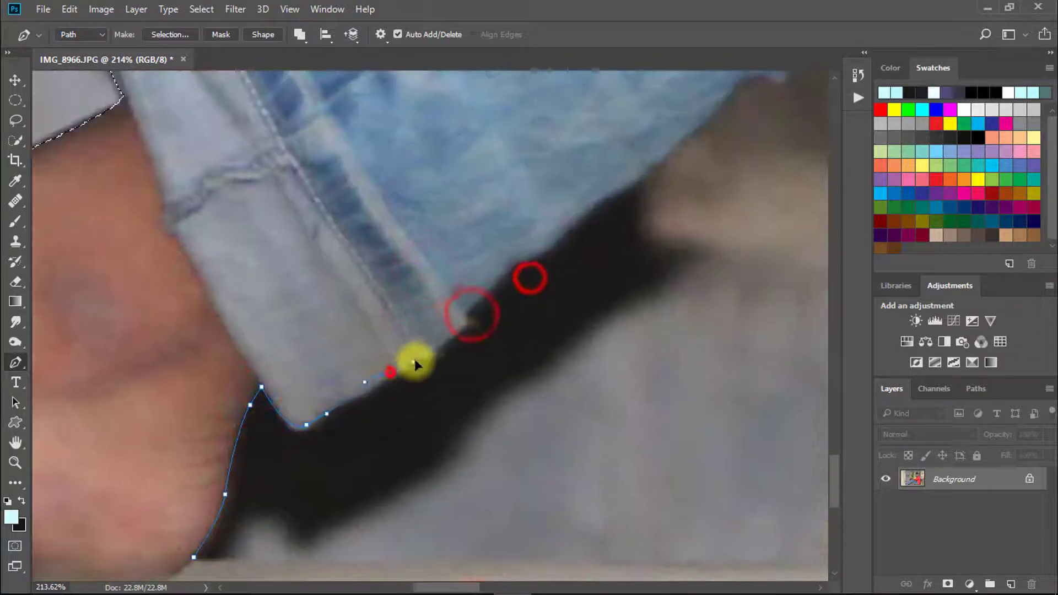
left_click(434, 349)
left_click(477, 304)
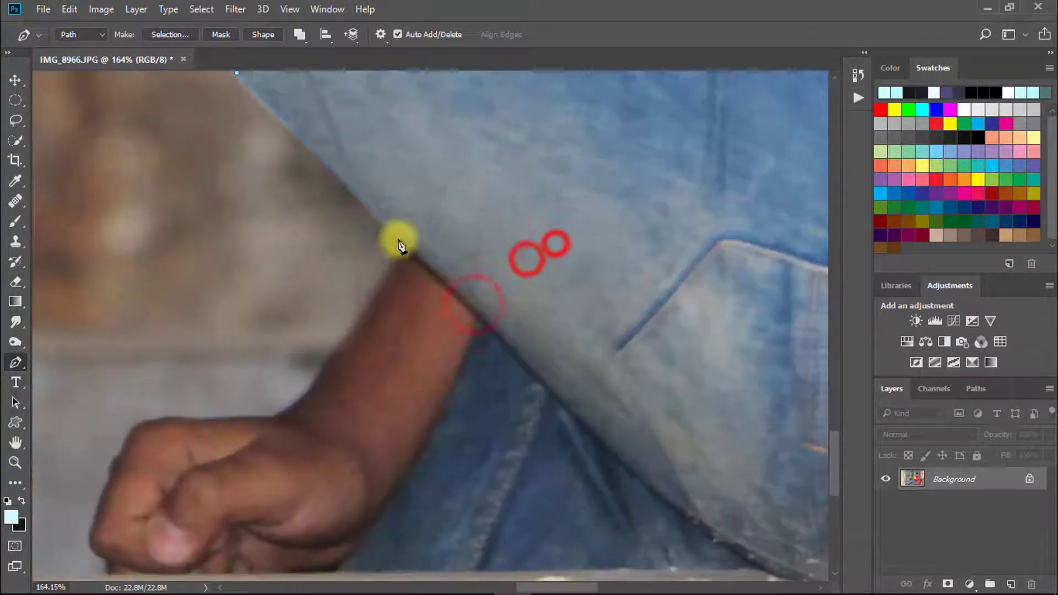
Continue the path along the thigh's underside, forearm and resting fist, and close it at the heel along the ledge
left_click(404, 238)
left_click_drag(432, 276, 504, 363)
left_click_drag(494, 329, 579, 373)
left_click_drag(626, 329, 611, 355)
left_click_drag(576, 410, 615, 283)
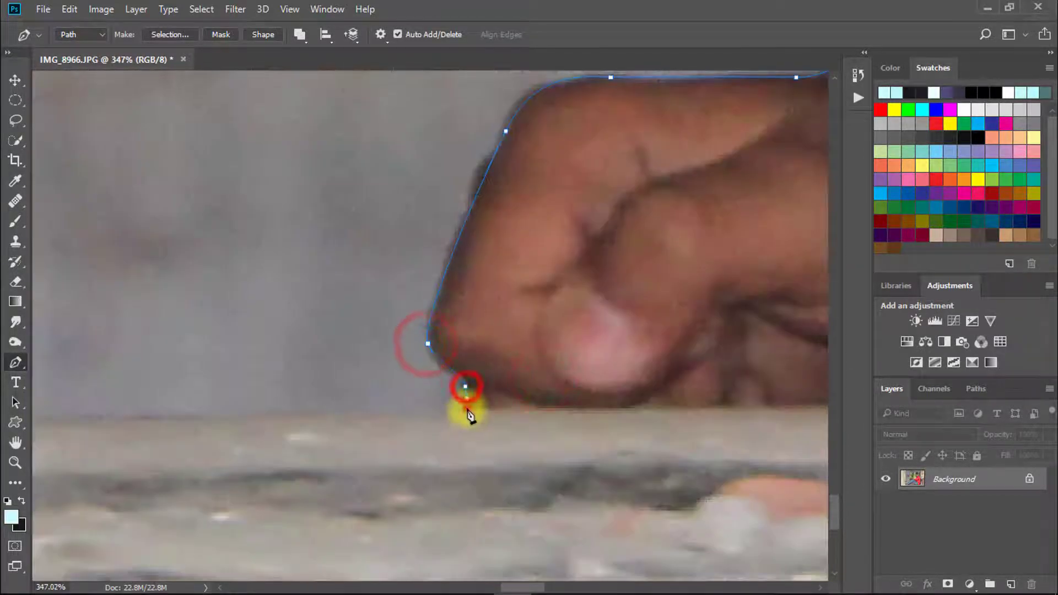
scroll(468, 417, "down", 5)
left_click(131, 400)
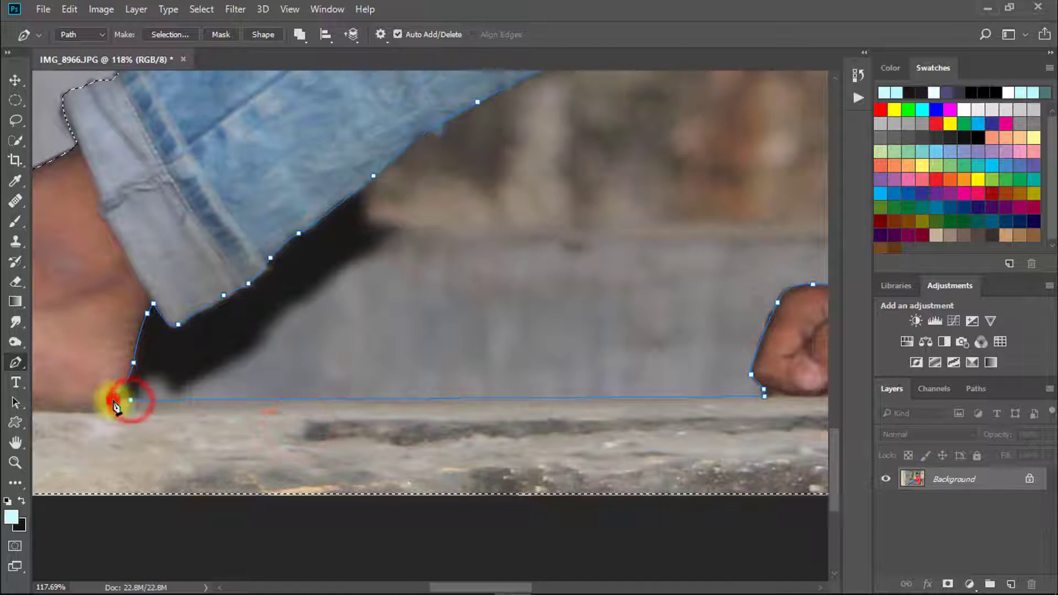
Add the outlined gaps to the current selection
scroll(288, 366, "down", 4)
key("ctrl+shift+Return")
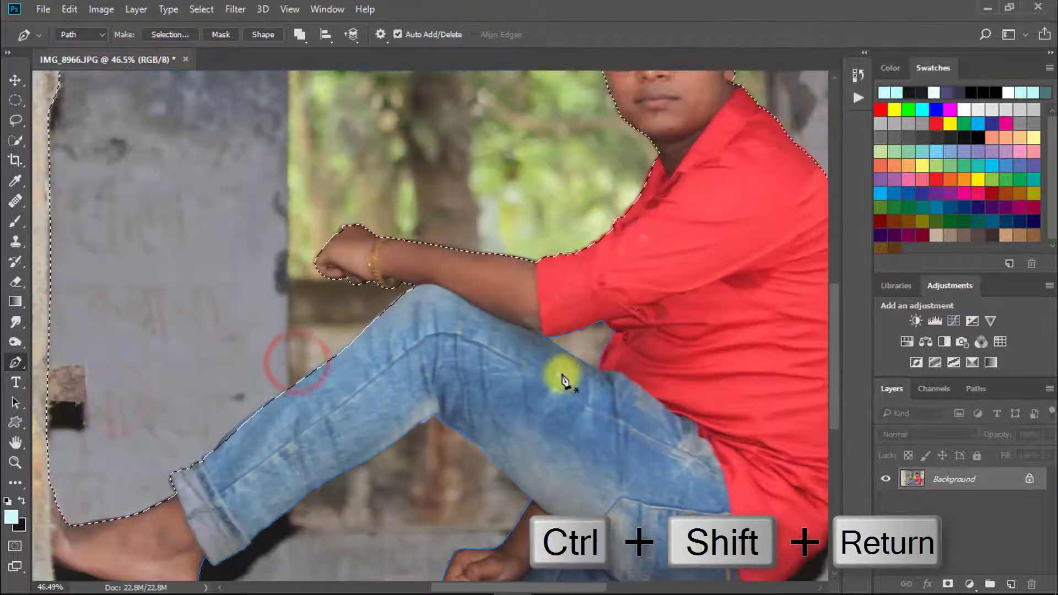
scroll(563, 380, "down", 5)
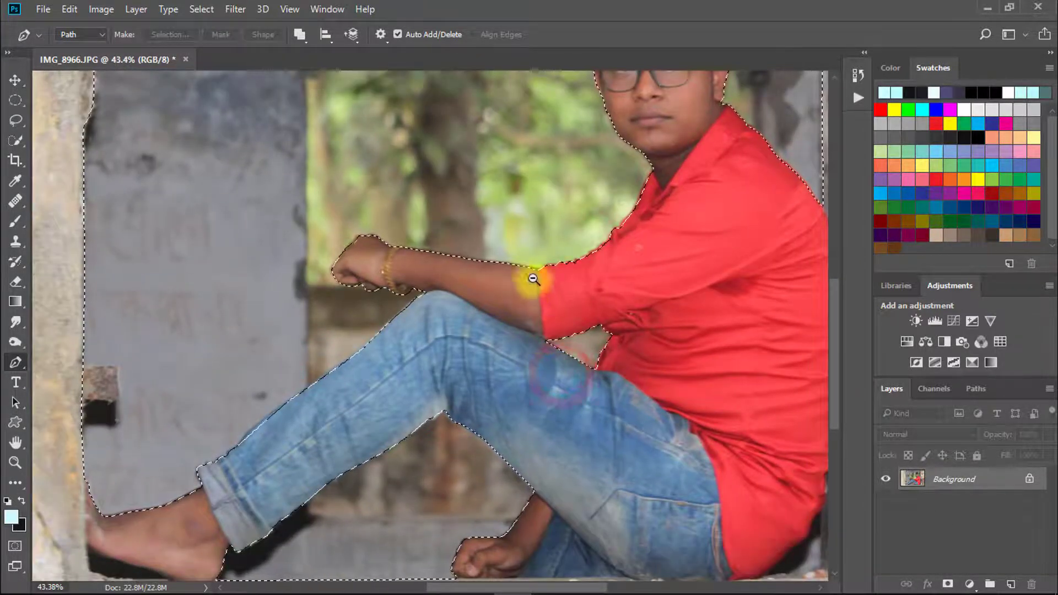
Open Select and Mask for the selection and choose the Onion Skin view
key("ctrl+alt+r")
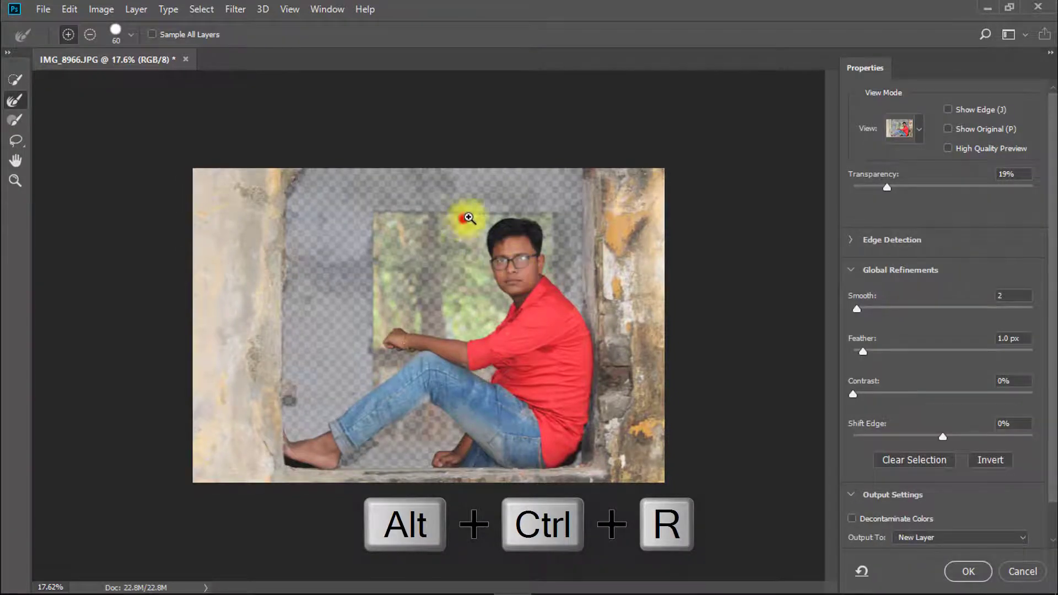
scroll(468, 217, "up", 5)
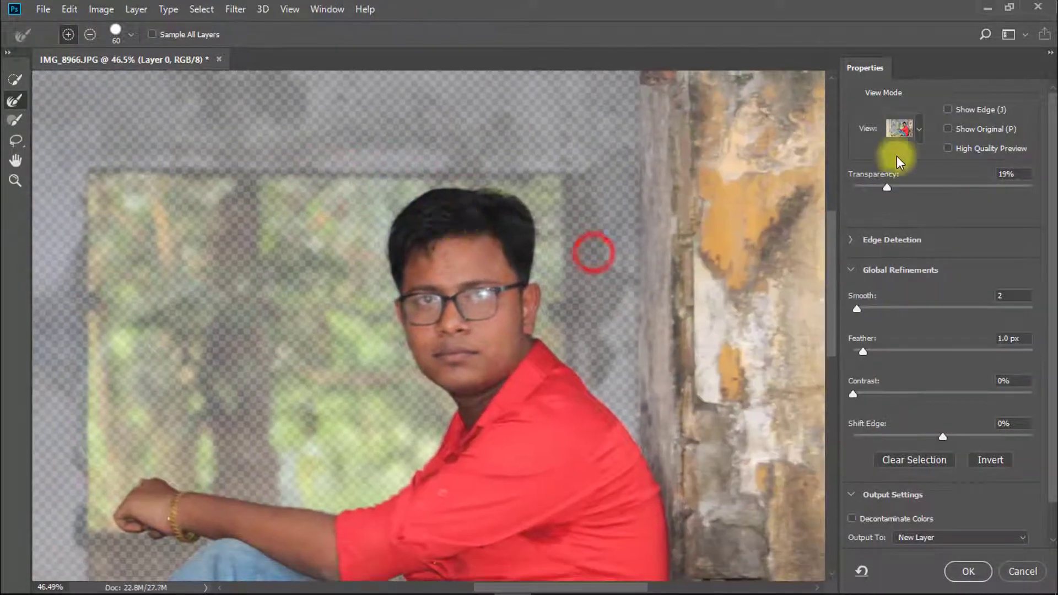
left_click(907, 134)
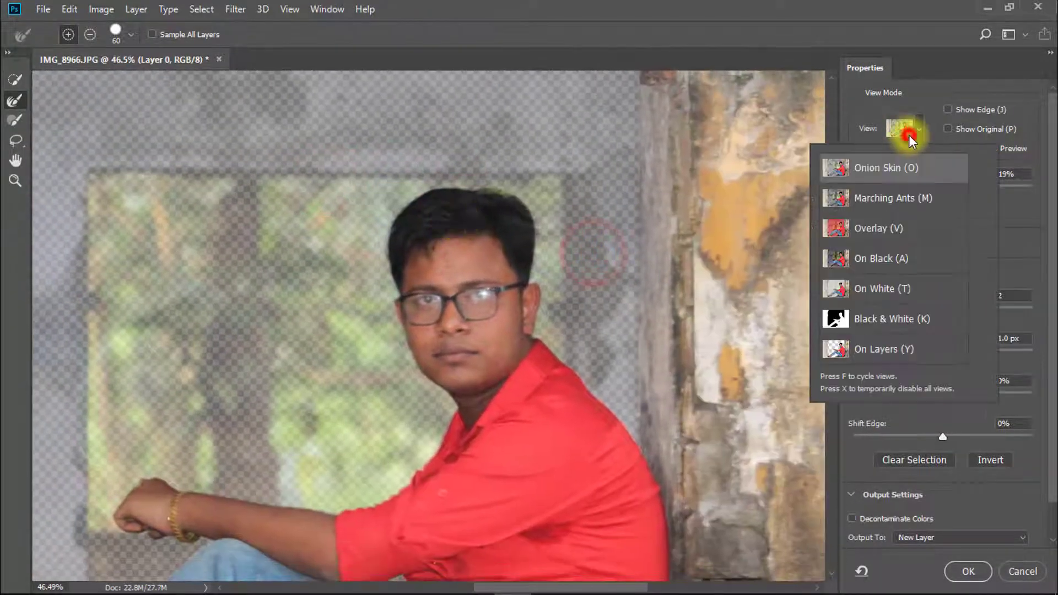
left_click(905, 166)
Refine the selection edge around the man's hair with the Refine Edge Brush at size 15
left_click_drag(378, 237, 420, 228)
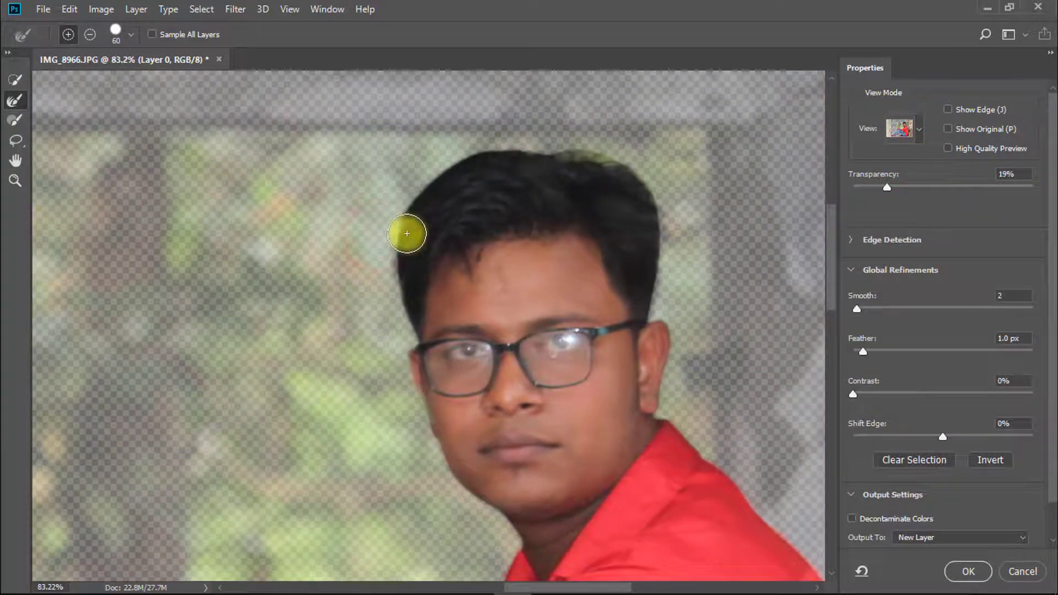
left_click_drag(403, 267, 451, 271)
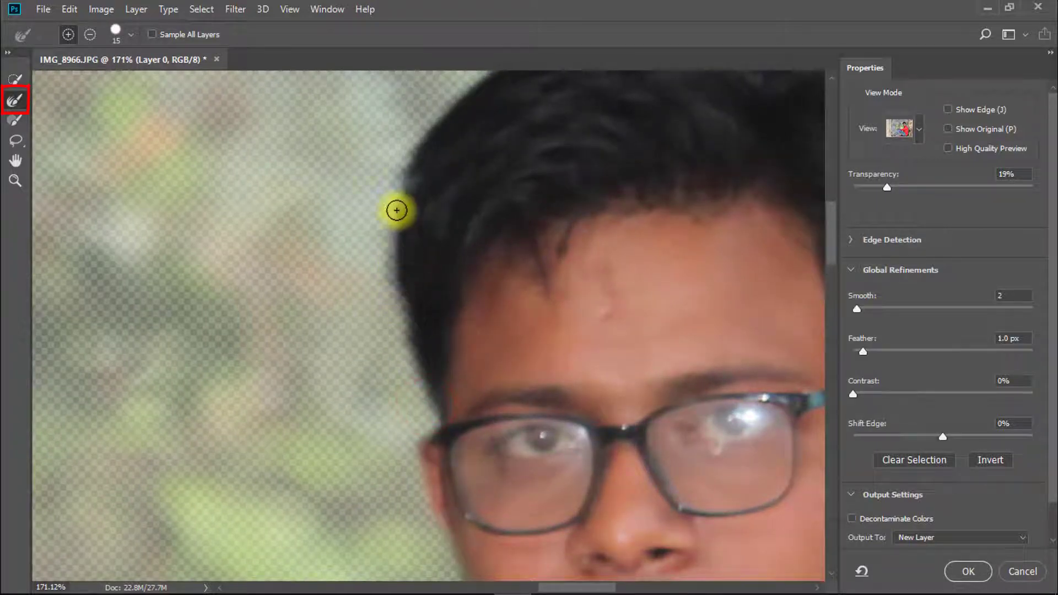
left_click_drag(436, 171, 368, 296)
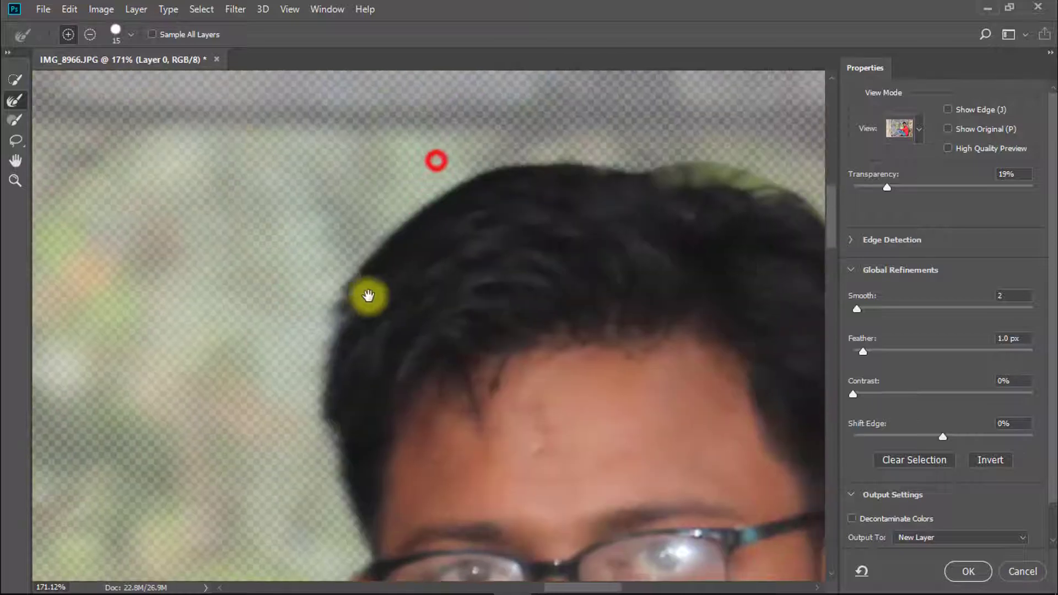
left_click(352, 274)
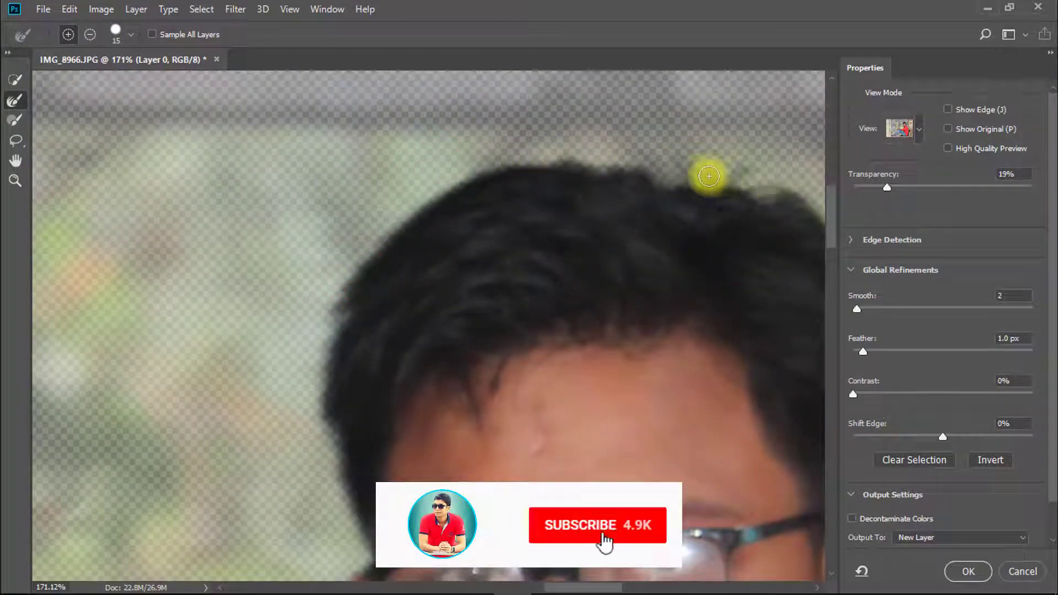
left_click_drag(720, 170, 515, 219)
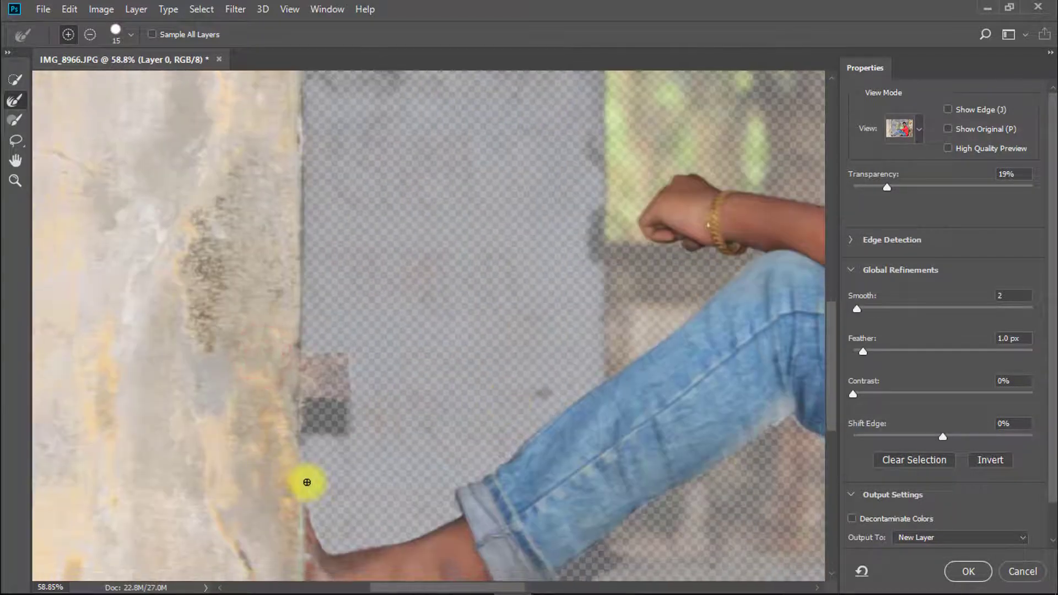
Refine the selection along the inner edge of the left wall with the Refine Edge Brush at size 25
left_click_drag(305, 472, 311, 449)
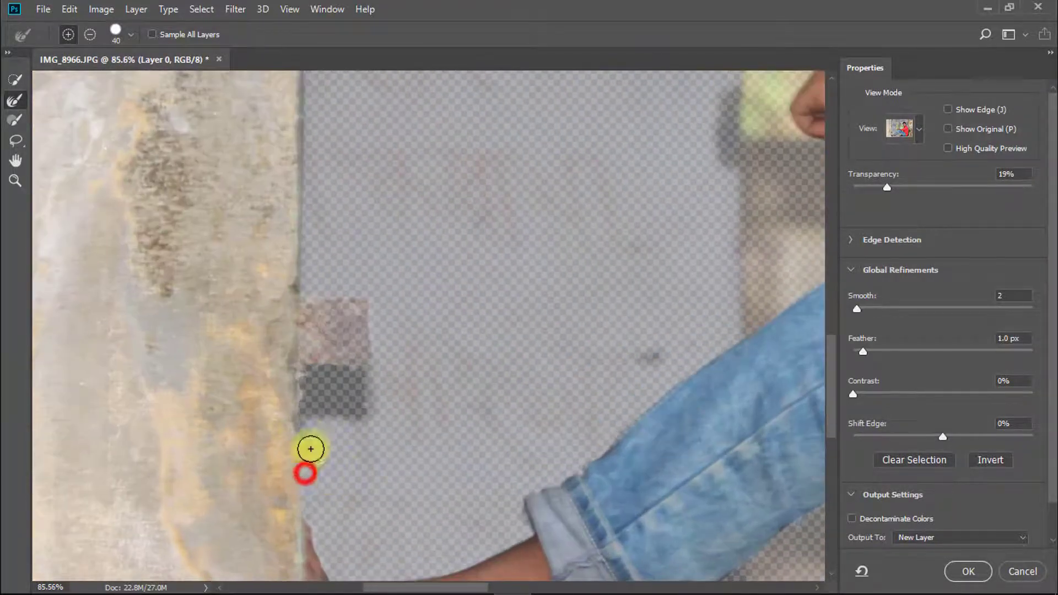
left_click_drag(333, 253, 340, 378)
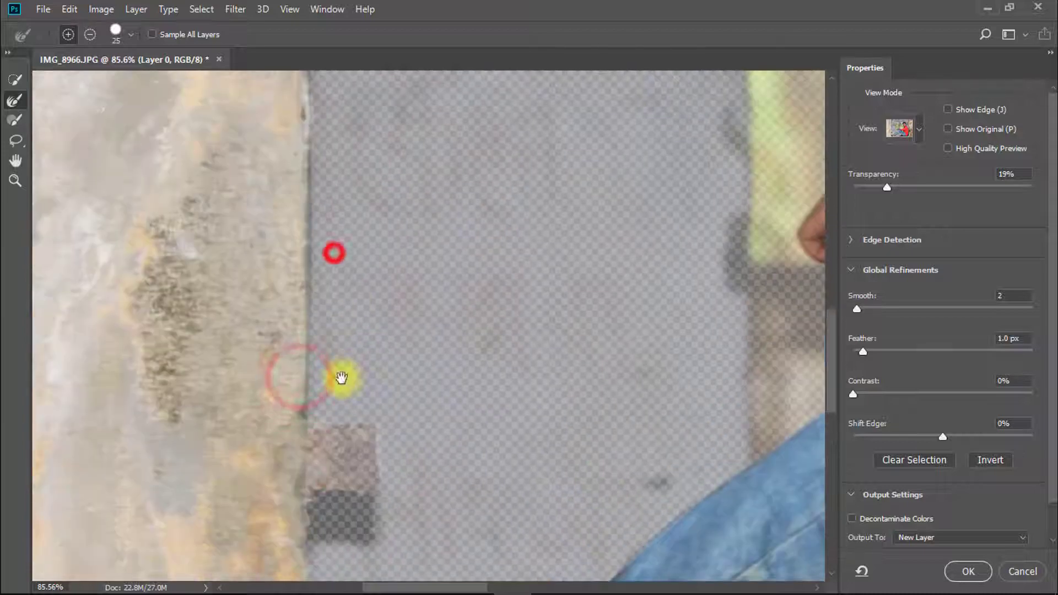
mouse_move(309, 414)
left_mouse_down()
mouse_move(320, 142)
mouse_move(338, 337)
left_mouse_up()
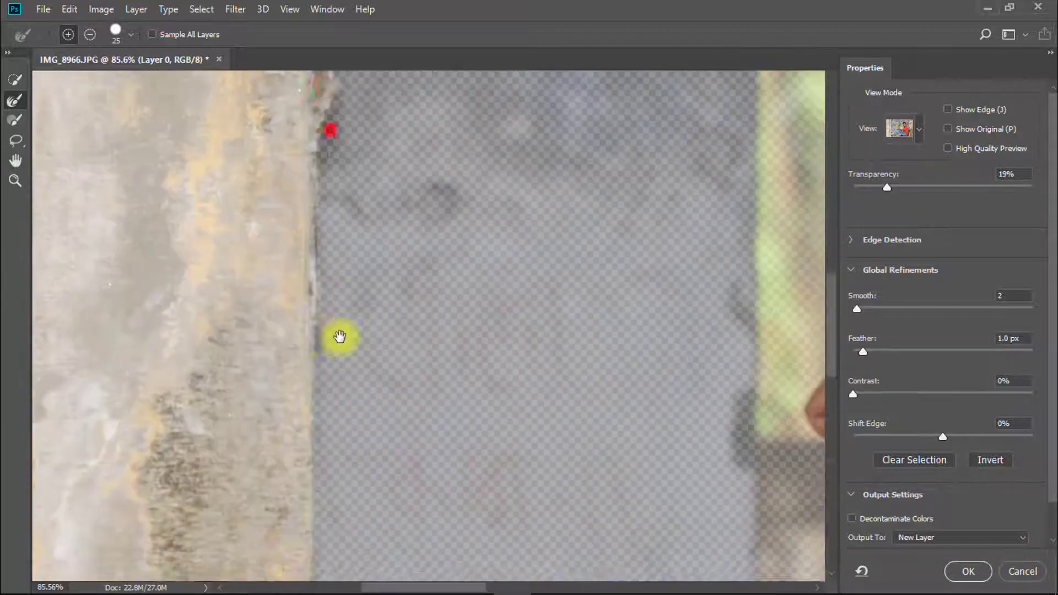
mouse_move(319, 378)
left_mouse_down()
mouse_move(314, 302)
mouse_move(330, 171)
mouse_move(332, 346)
mouse_move(300, 163)
left_mouse_up()
mouse_move(368, 215)
left_mouse_down()
mouse_move(342, 389)
mouse_move(346, 163)
mouse_move(346, 401)
left_mouse_up()
mouse_move(308, 414)
left_mouse_down()
mouse_move(397, 289)
mouse_move(331, 294)
left_mouse_up()
left_click_drag(532, 516, 496, 499)
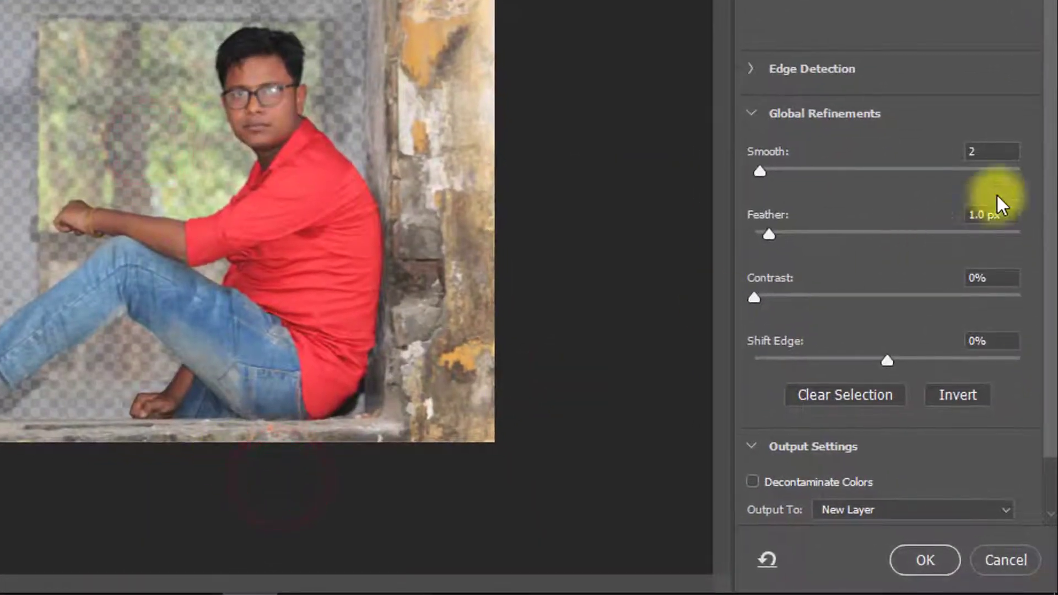
Output the refined selection to a new layer with Smooth 2 and Feather 1.0 px
left_click(986, 152)
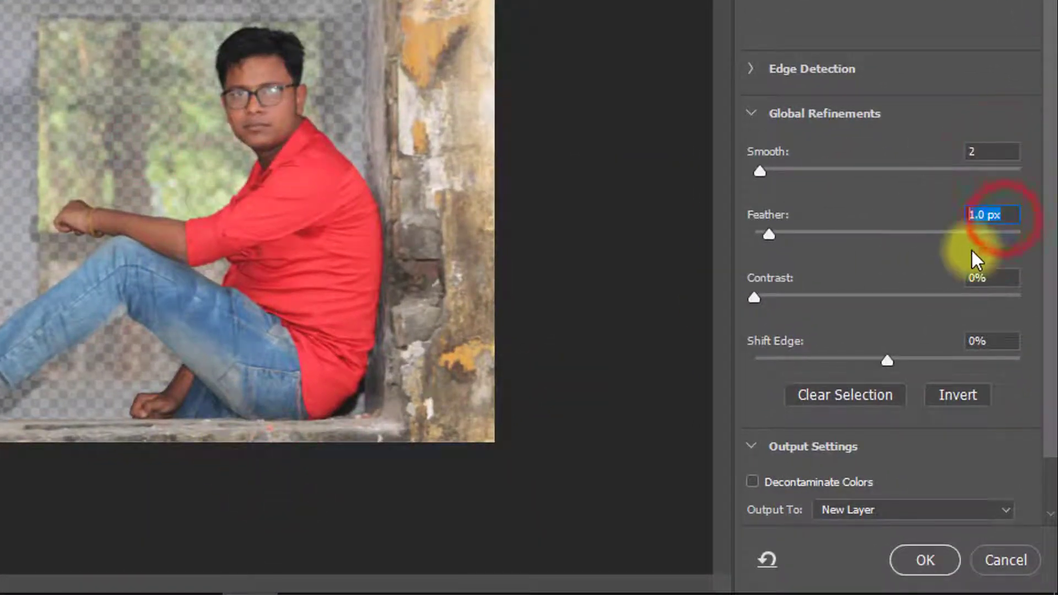
scroll(1021, 377, "down", 2)
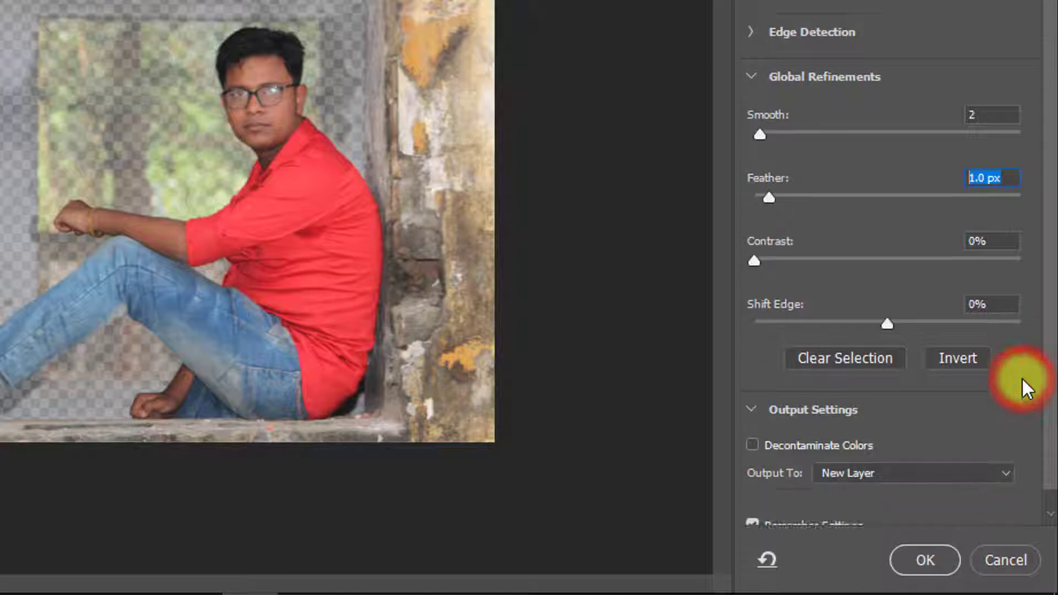
left_click(858, 460)
left_click(863, 501)
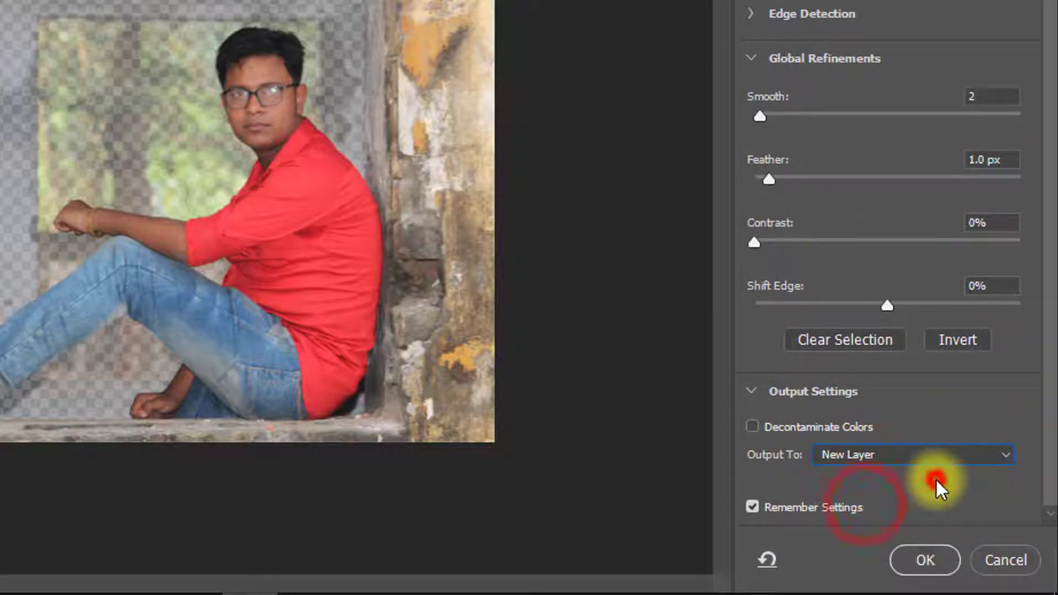
left_click(754, 502)
left_click(924, 559)
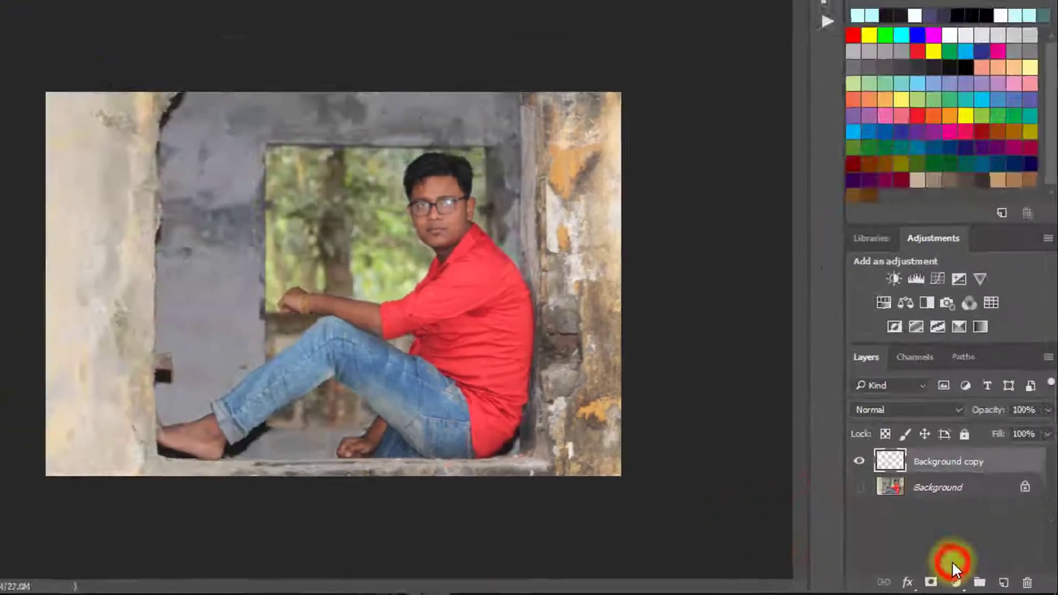
Open the Camera Raw Filter for the cutout layer and check the man's face and shirt up close
left_click_drag(314, 166, 363, 166)
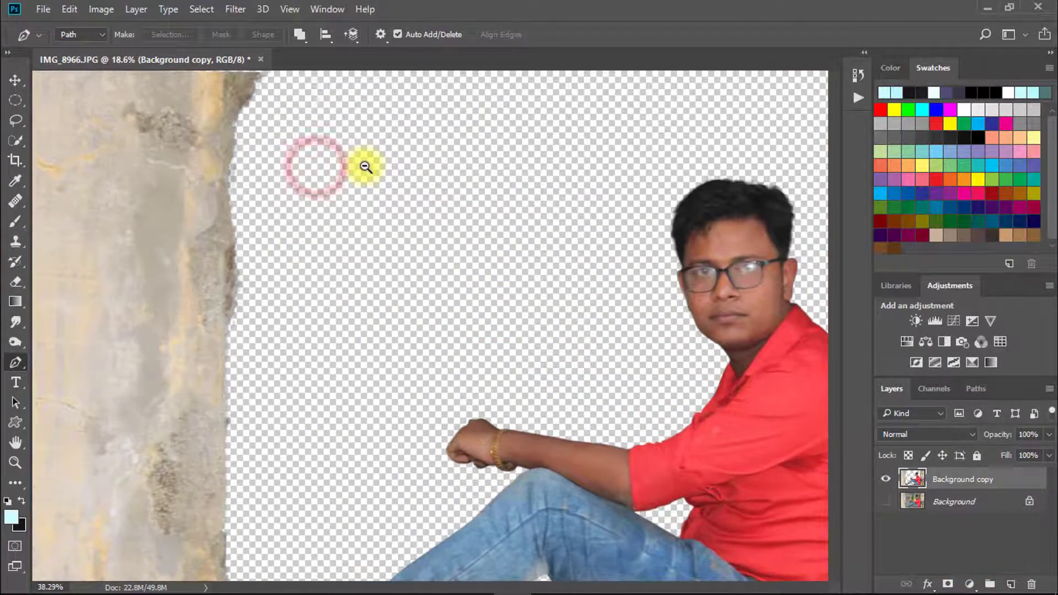
left_click(400, 302, "alt")
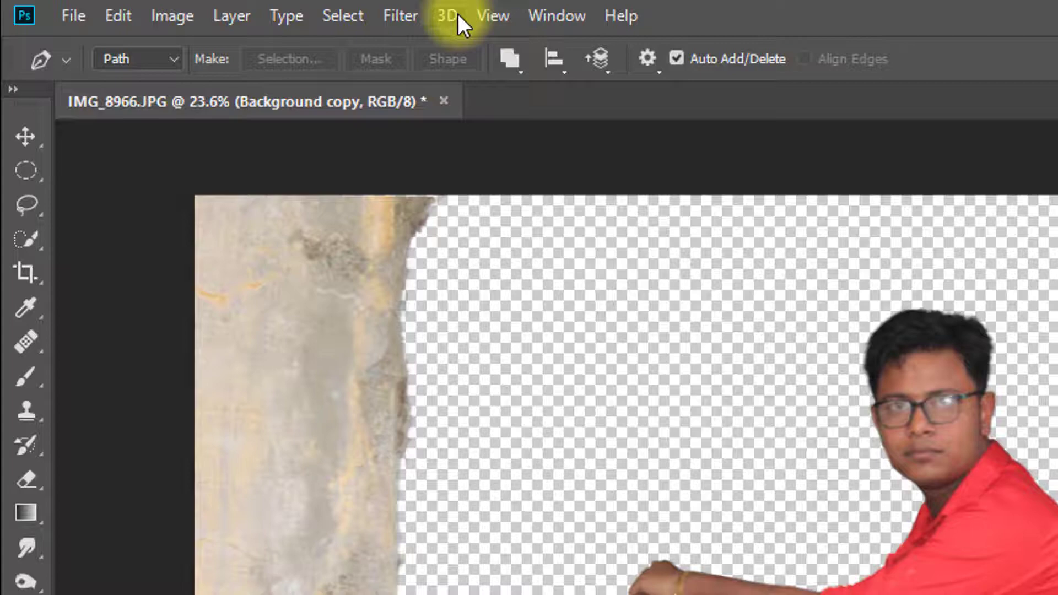
left_click(395, 15)
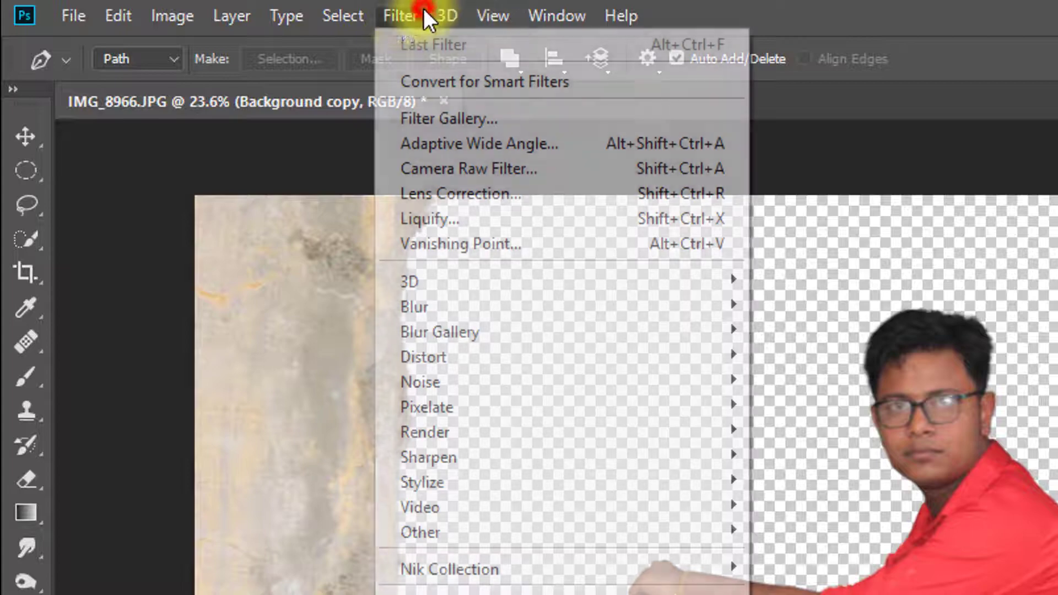
left_click(516, 170)
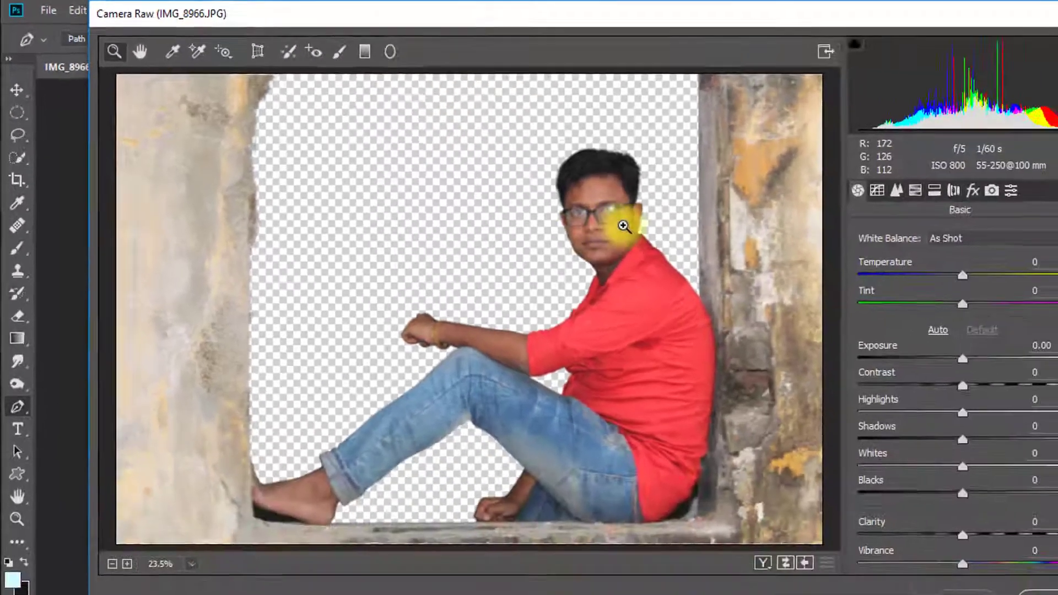
left_click(931, 341)
left_click(931, 341)
left_click(513, 255)
left_click_drag(531, 366, 595, 222)
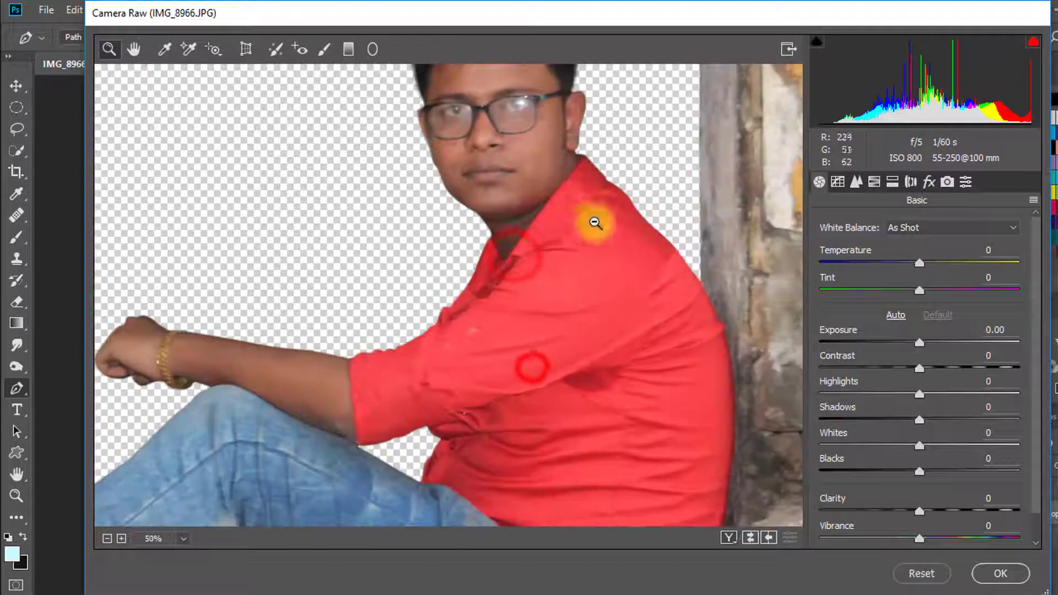
left_click(595, 222, "alt")
left_click(540, 299, "alt")
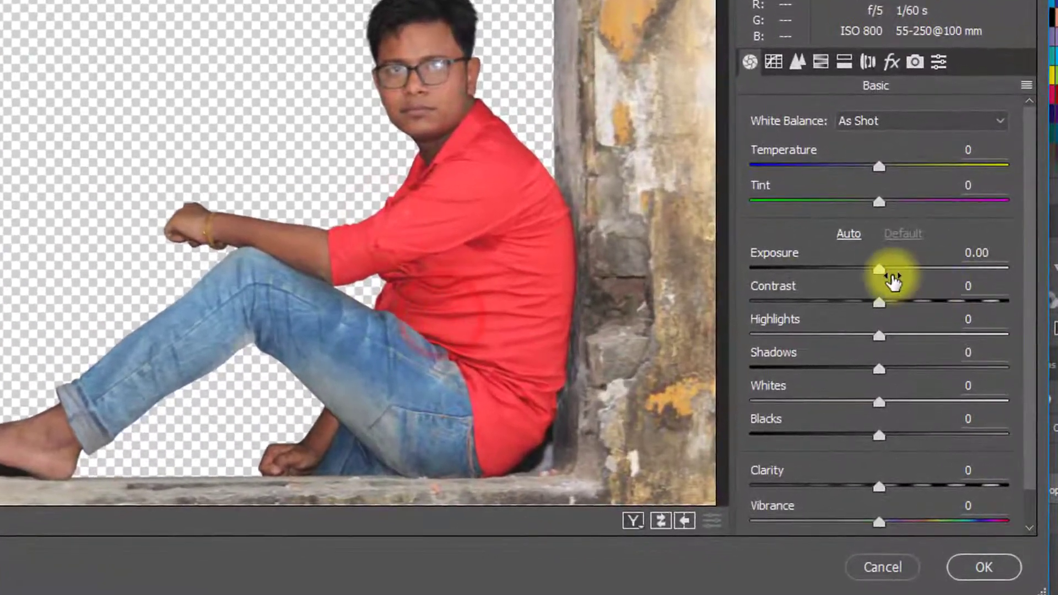
Set Exposure to +0.50, Contrast to +5 and Shadows to +9, and adjust the Lights on the parametric tone curve
left_click_drag(923, 343, 929, 342)
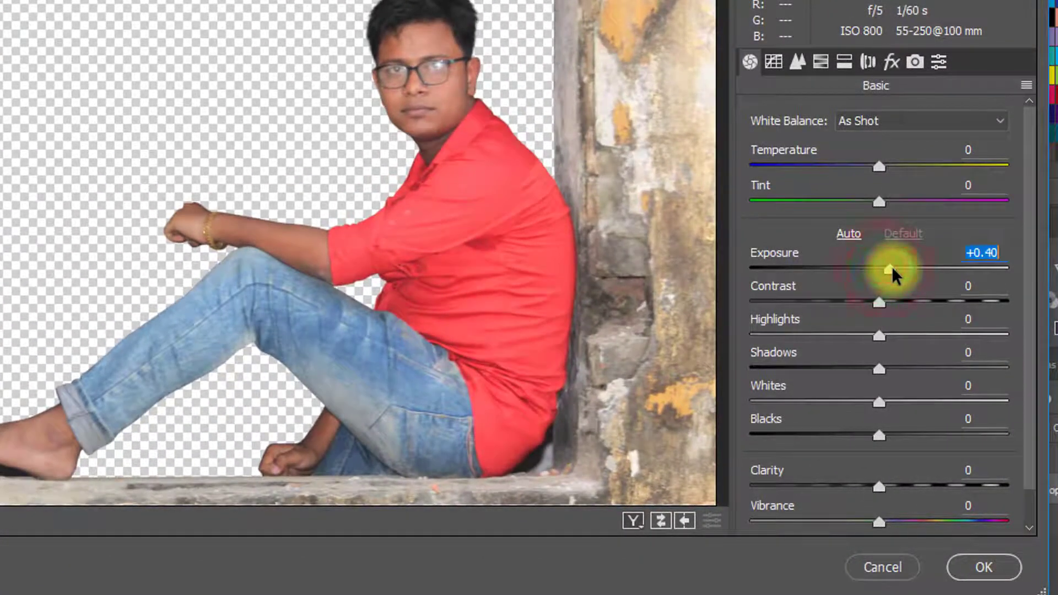
left_click_drag(879, 302, 892, 270)
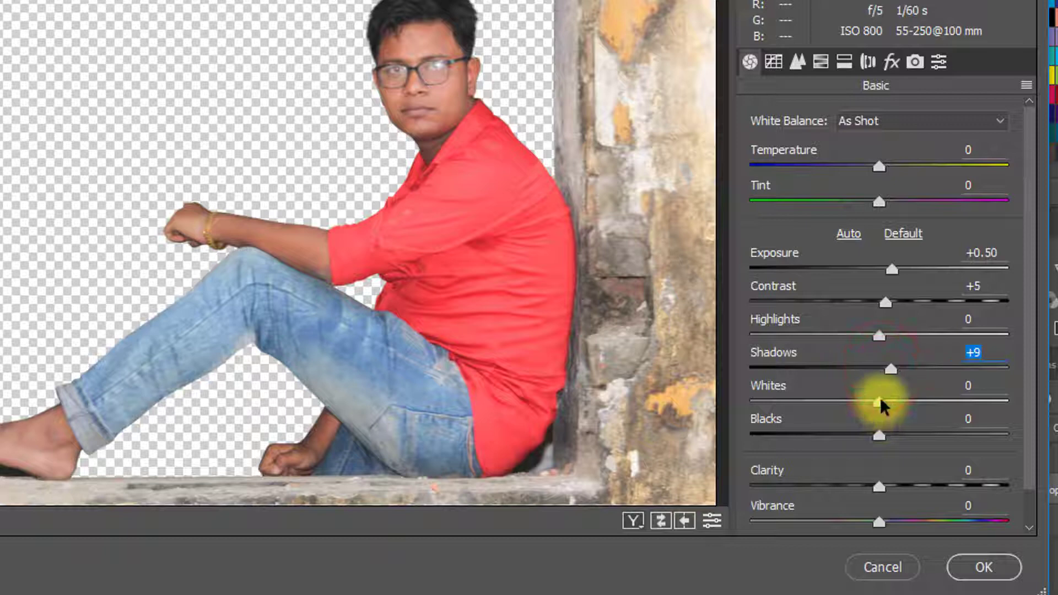
left_click_drag(892, 371, 878, 399)
left_click(775, 62)
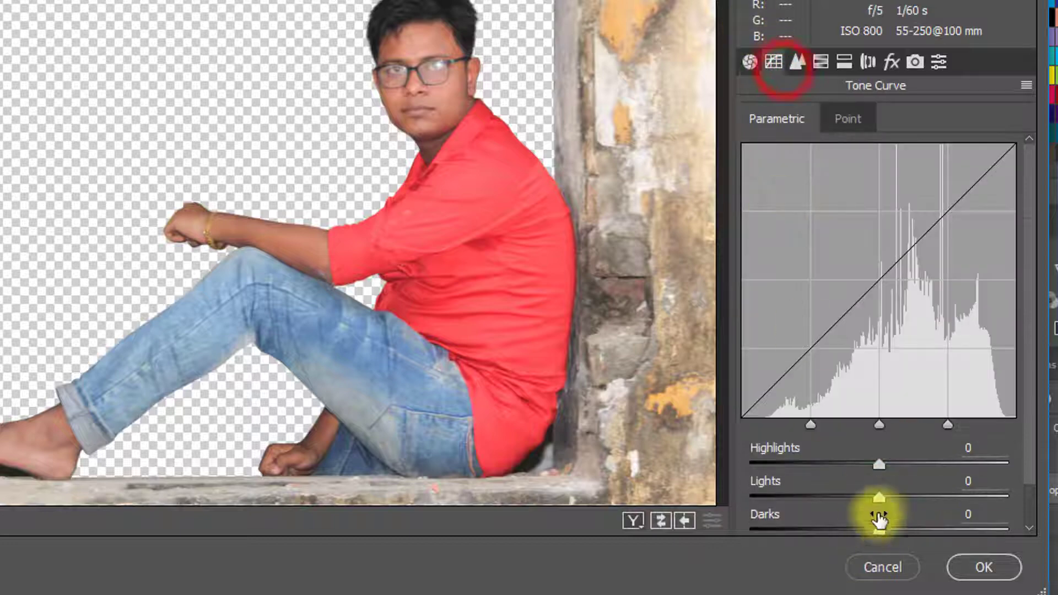
left_click_drag(881, 499, 885, 497)
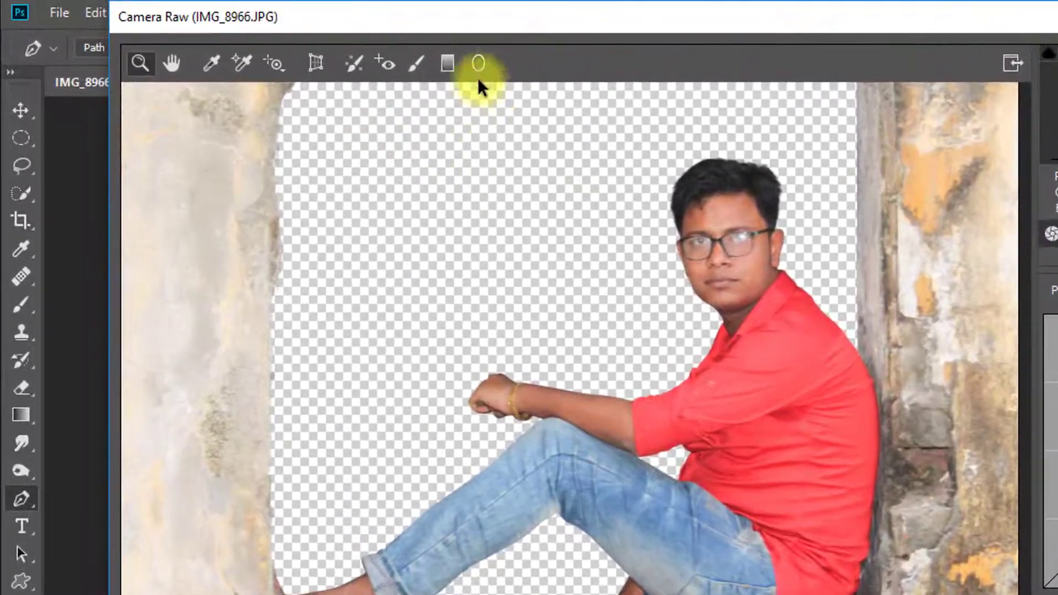
Add a graduated filter with Exposure -1.50 and Contrast -47 from the ledge up to the man's fist, and apply the Camera Raw edits
left_click(408, 57)
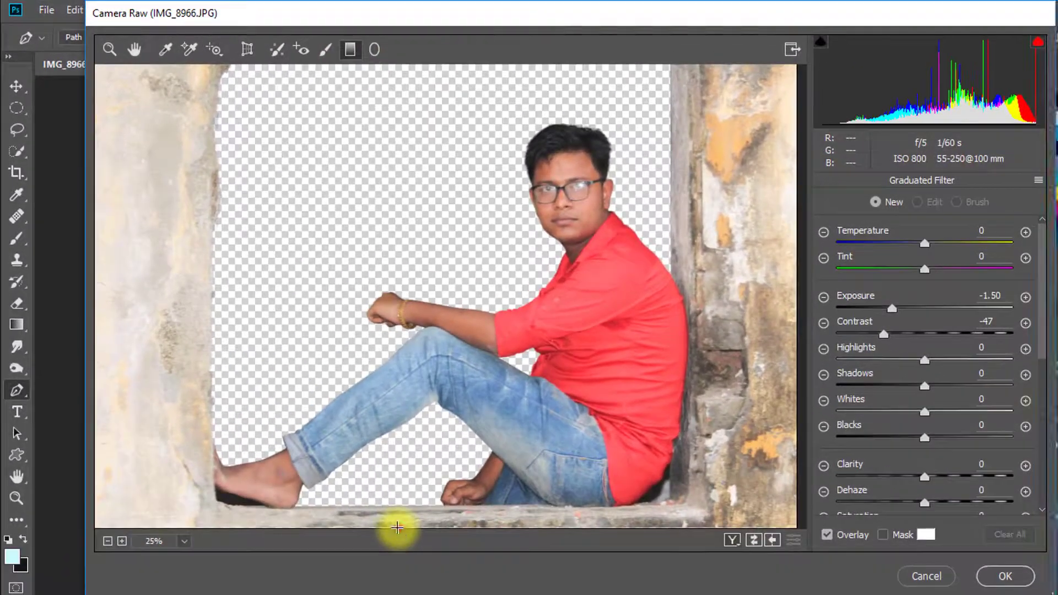
left_click_drag(432, 575, 403, 295)
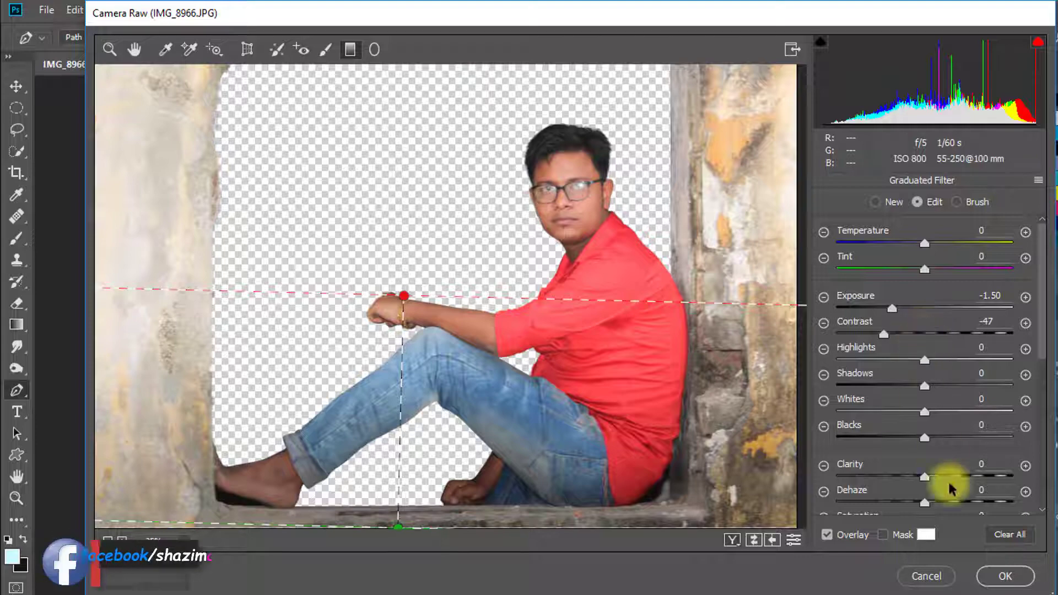
left_click(997, 575)
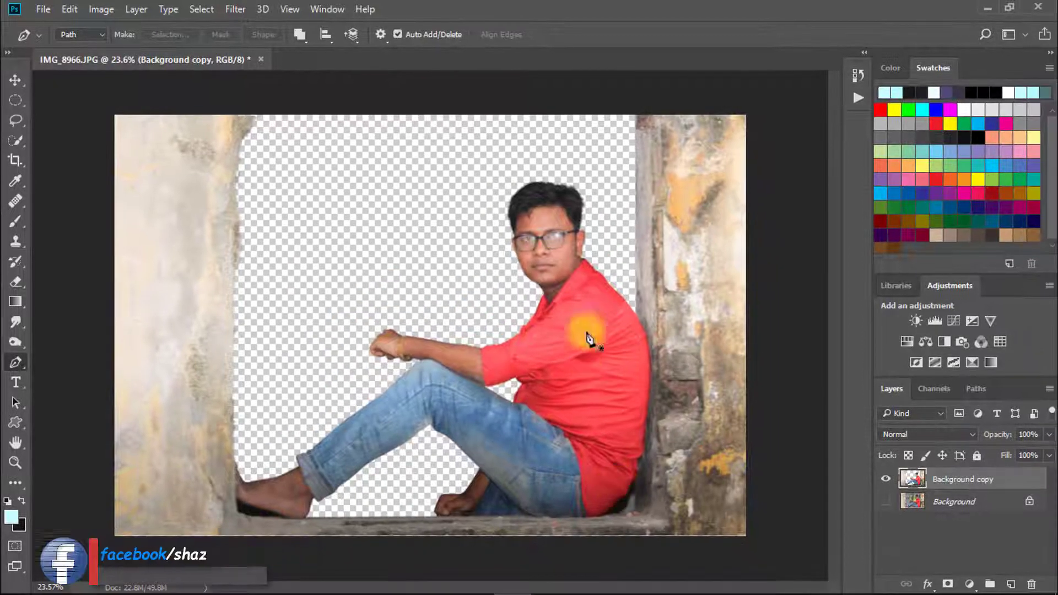
Duplicate the cutout layer for retouching the man's face
left_click(523, 278, "ctrl")
left_click_drag(543, 281, 615, 251)
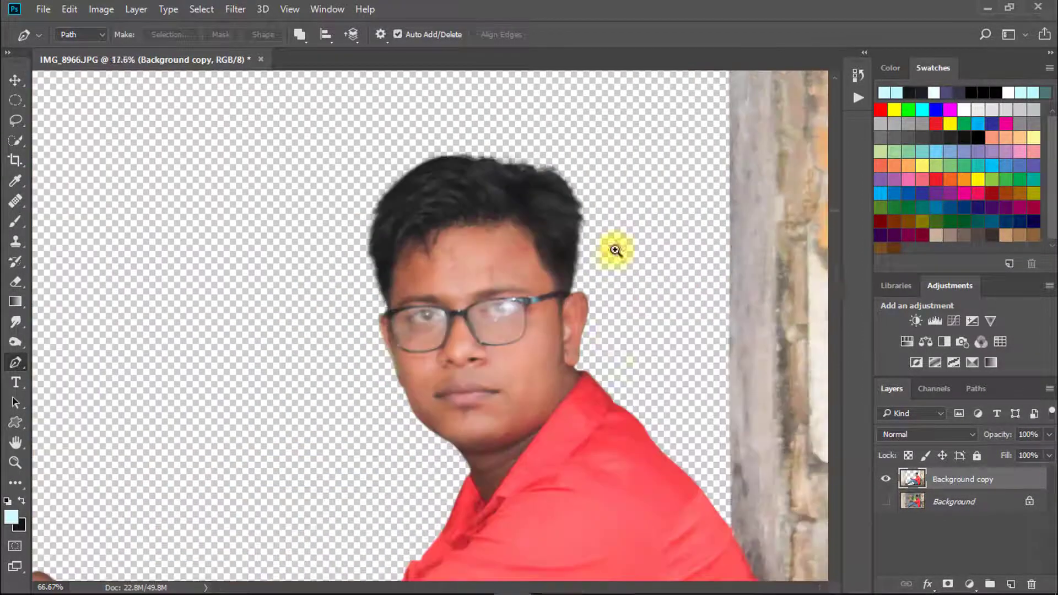
left_click_drag(496, 295, 557, 302)
left_click_drag(594, 399, 572, 354)
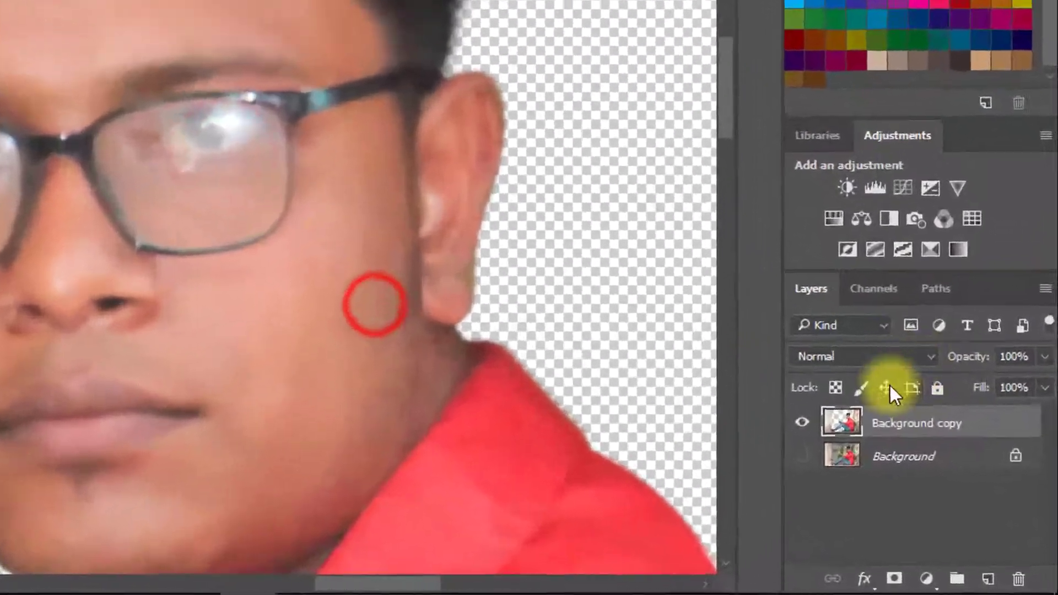
key("ctrl+j")
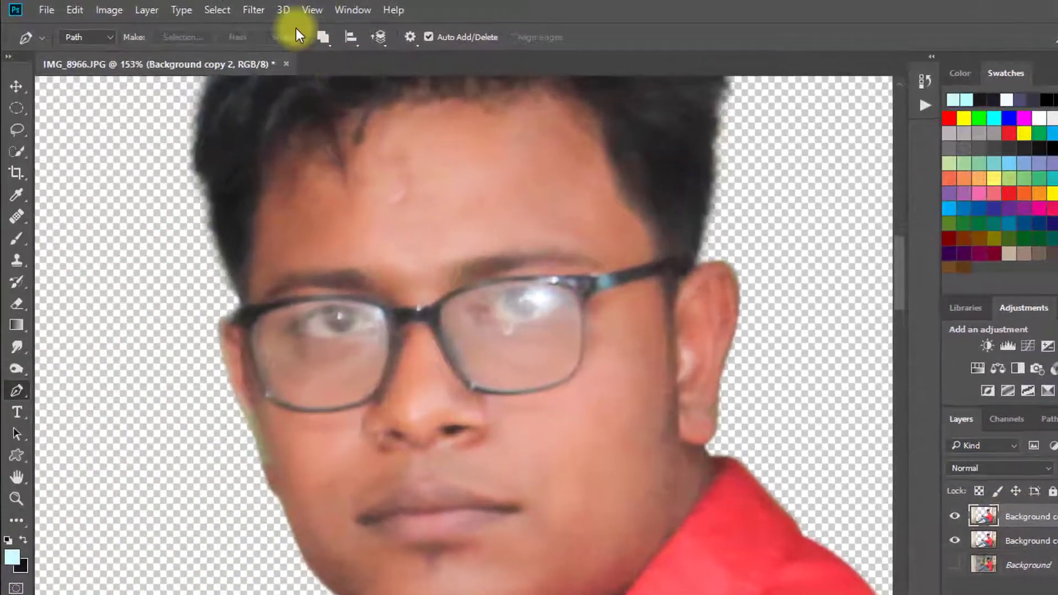
Apply Reduce Noise to the duplicate layer with Strength 10, Preserve Details 0%, Reduce Color Noise 0% and Sharpen Details 20%
left_click(248, 9)
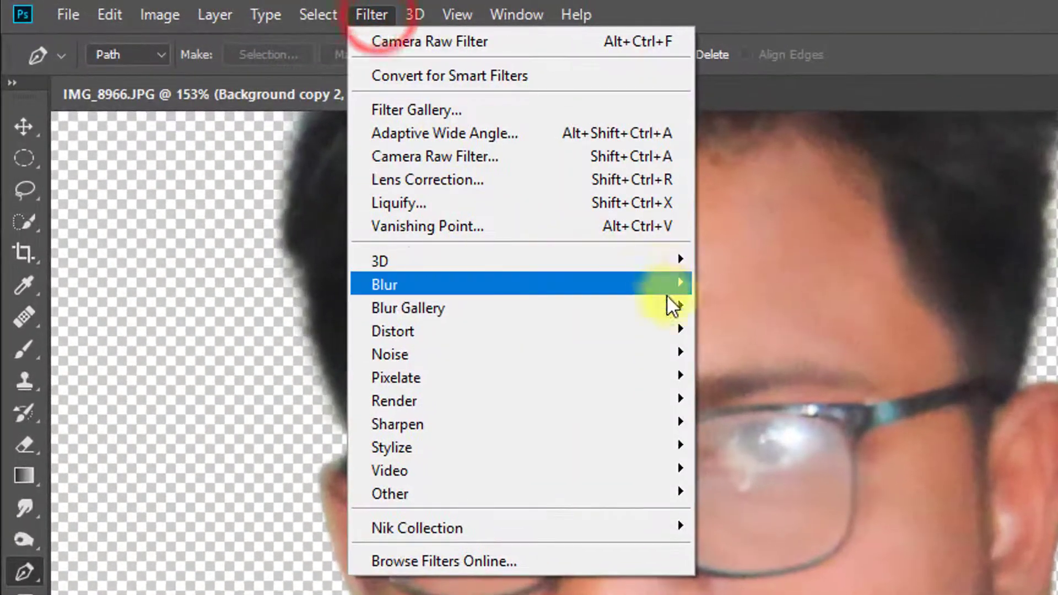
mouse_move(669, 346)
left_click(742, 459)
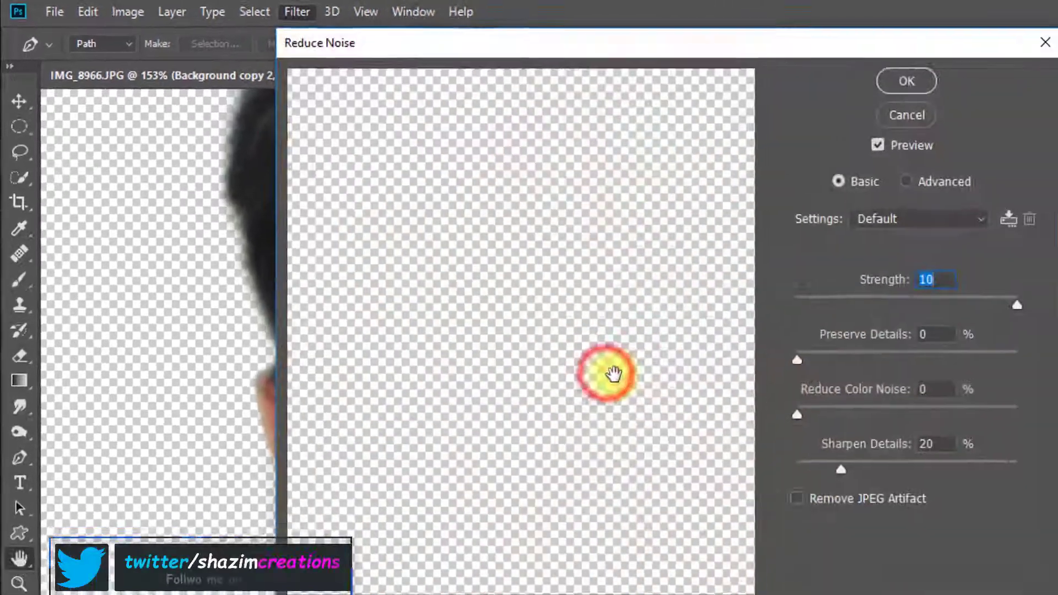
left_click_drag(714, 321, 720, 386)
left_click(689, 406)
left_click_drag(531, 313, 579, 265)
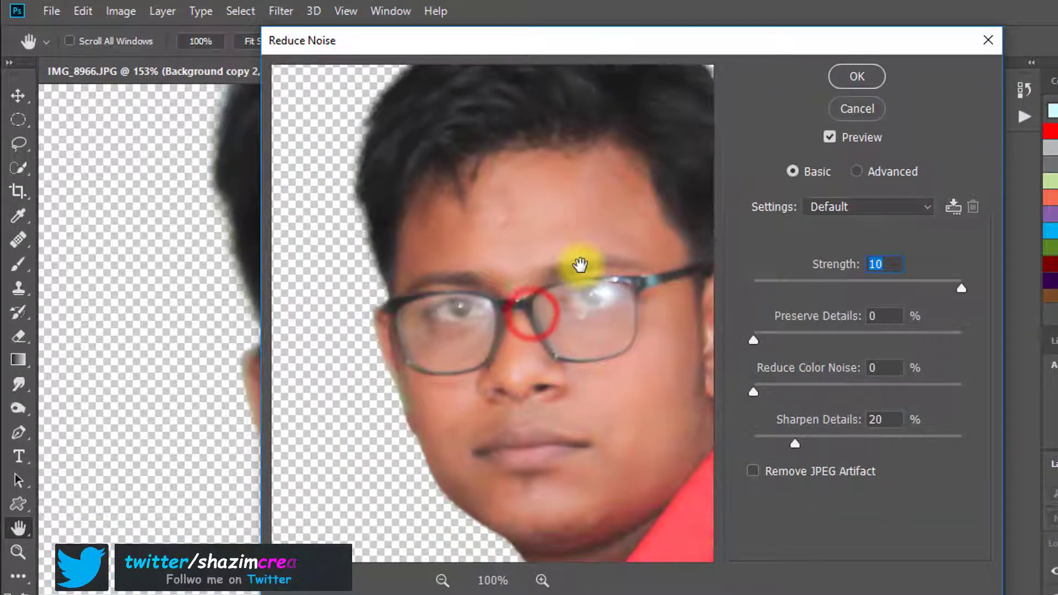
left_click(892, 263)
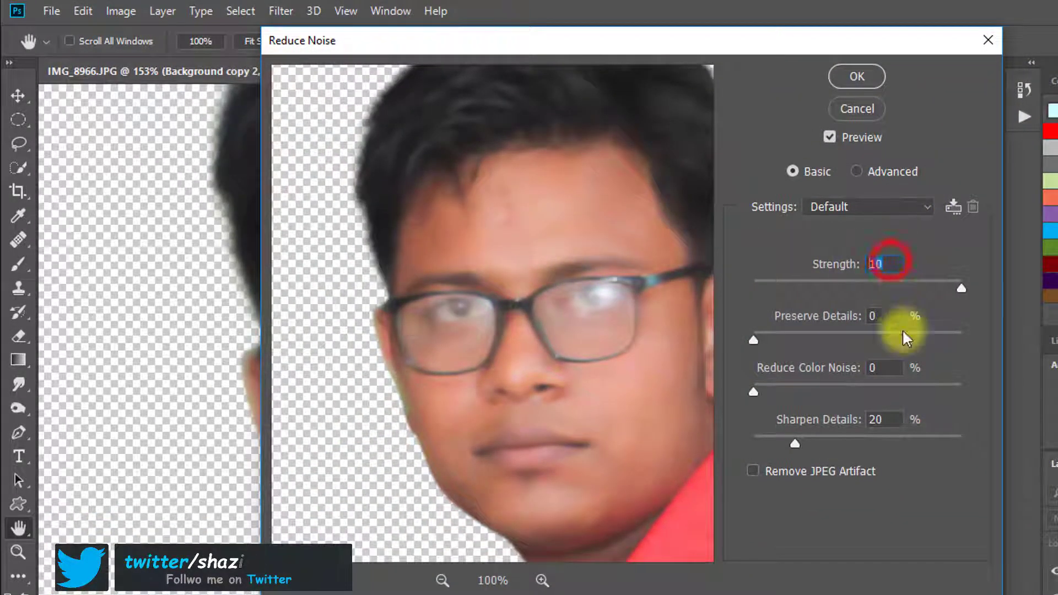
left_click(870, 372)
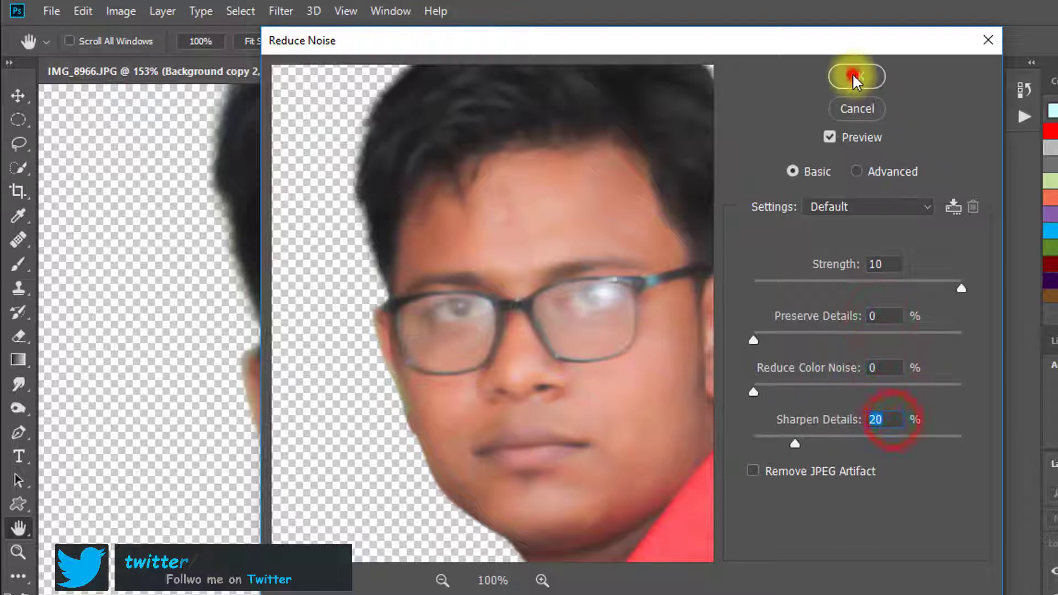
left_click(853, 75)
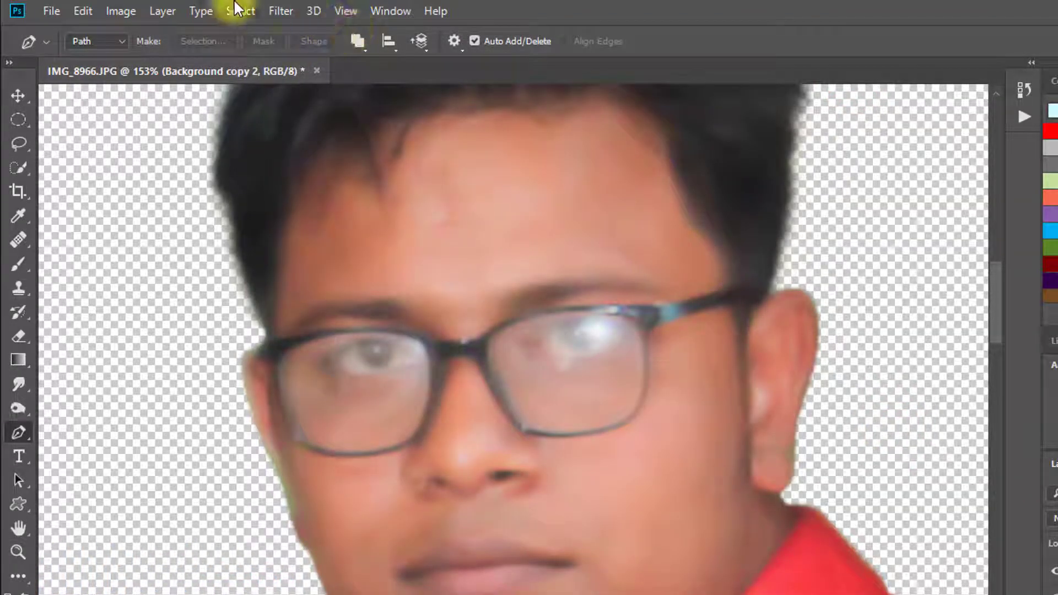
Apply a Surface Blur to the duplicate layer with a radius of 5 pixels and a threshold of 15 levels
left_click(279, 10)
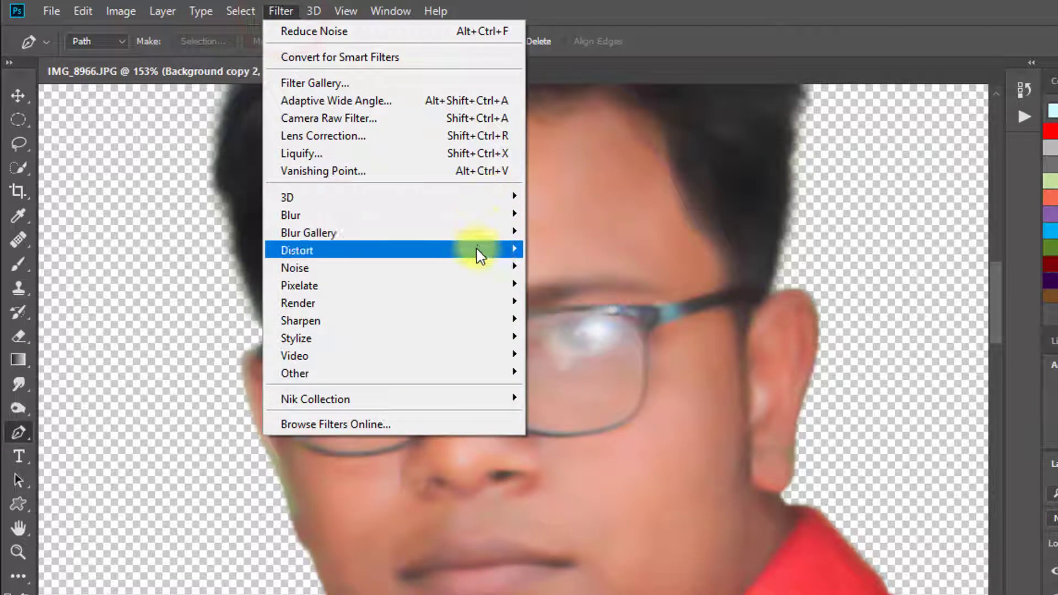
mouse_move(470, 215)
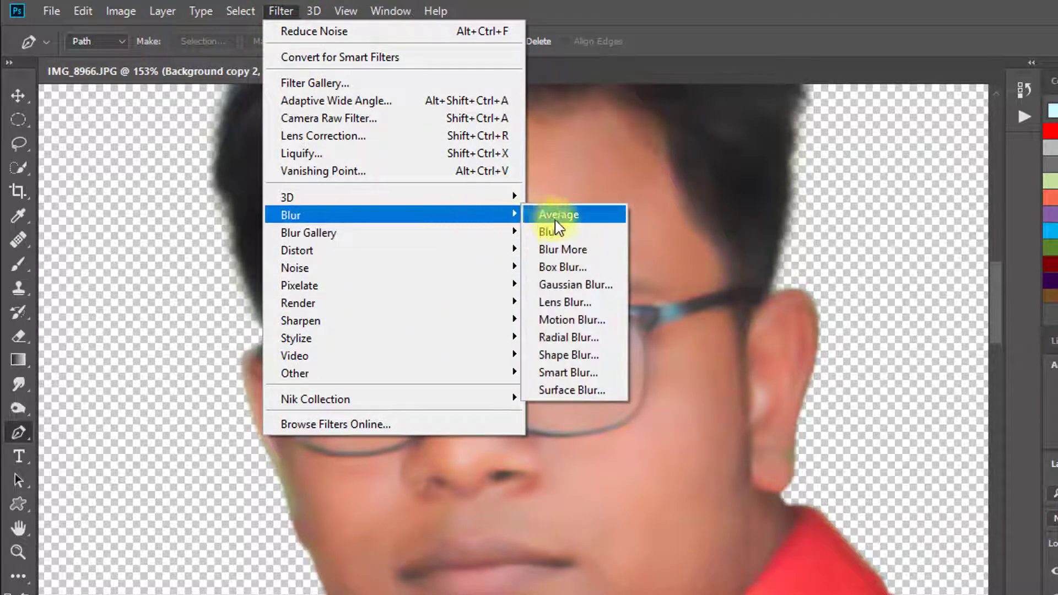
left_click(586, 390)
left_click_drag(610, 201, 652, 261)
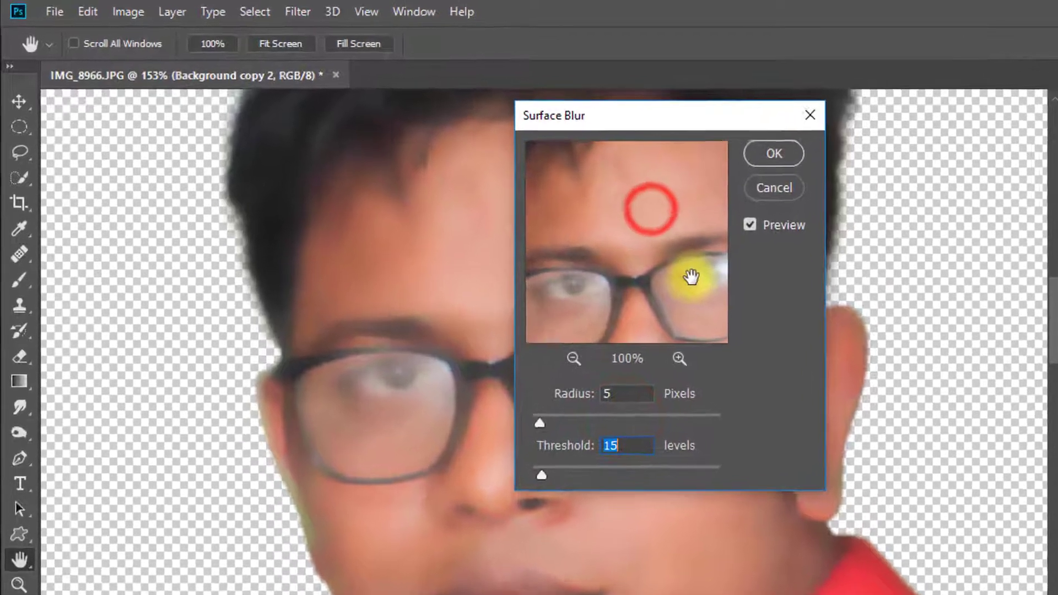
left_click(626, 396)
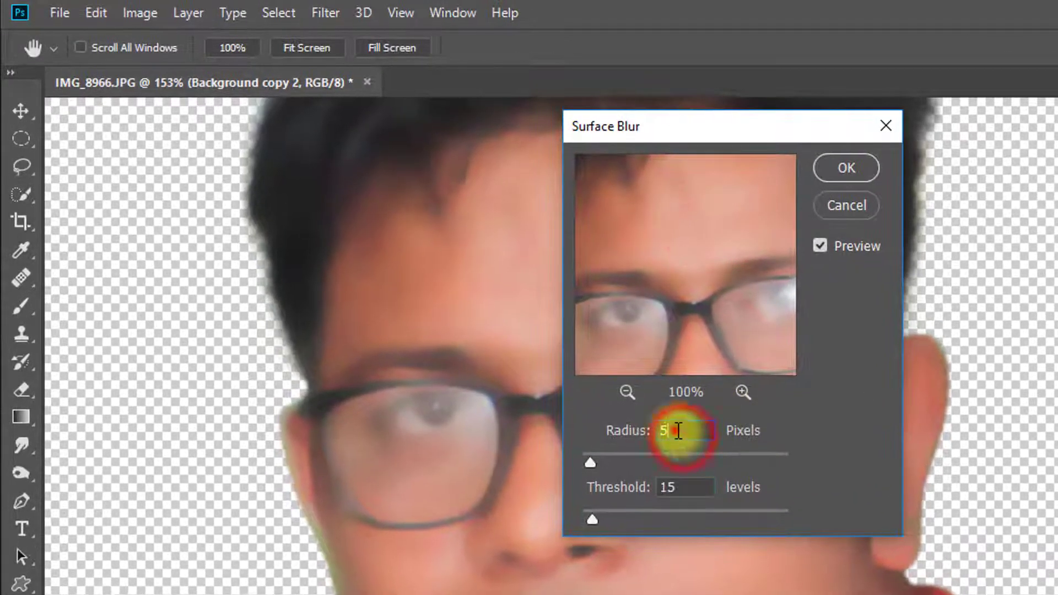
left_click(685, 488)
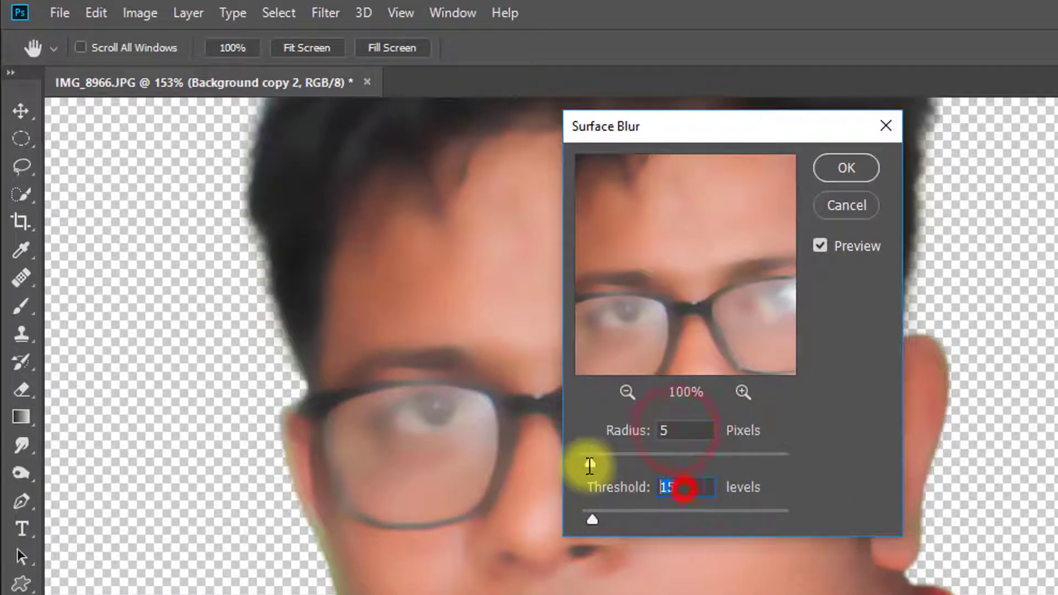
left_click(843, 165)
key("p")
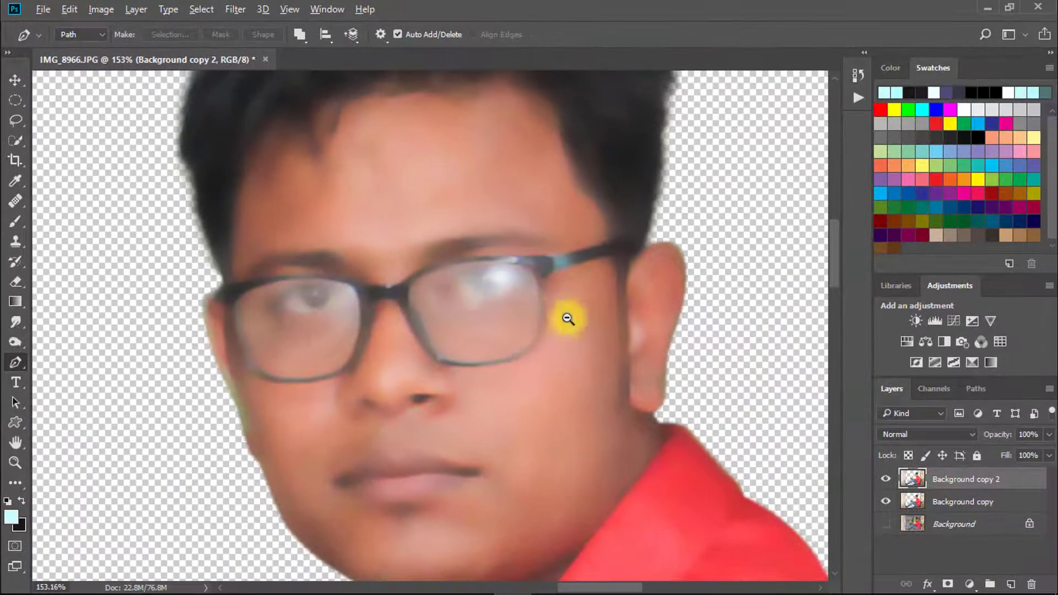
Add a black mask to the Background copy 2 layer that hides all of its smoothing
left_click_drag(781, 436, 729, 462)
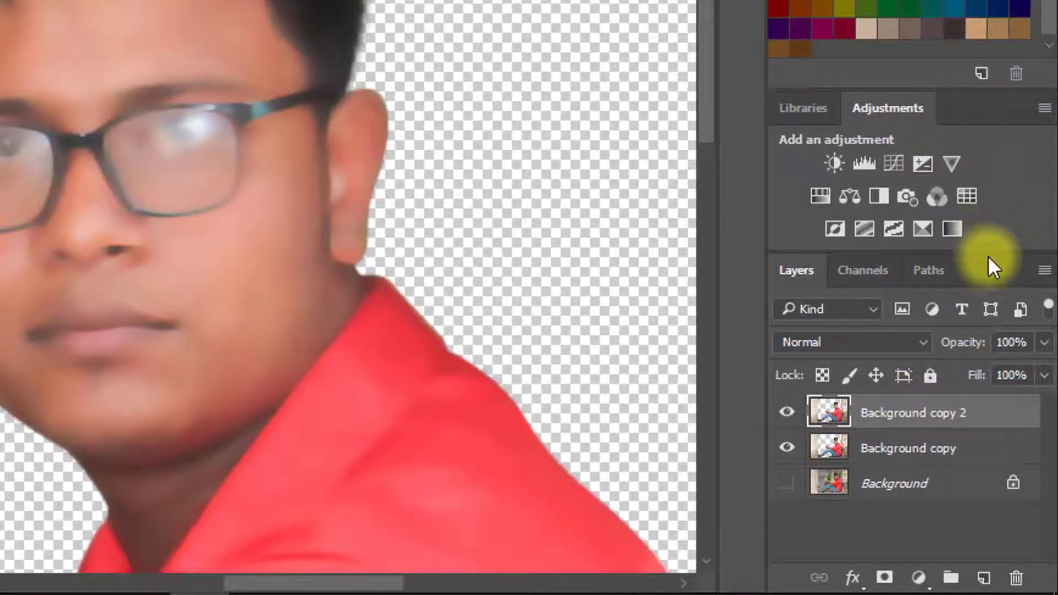
left_click_drag(987, 242, 989, 39)
left_click(895, 325)
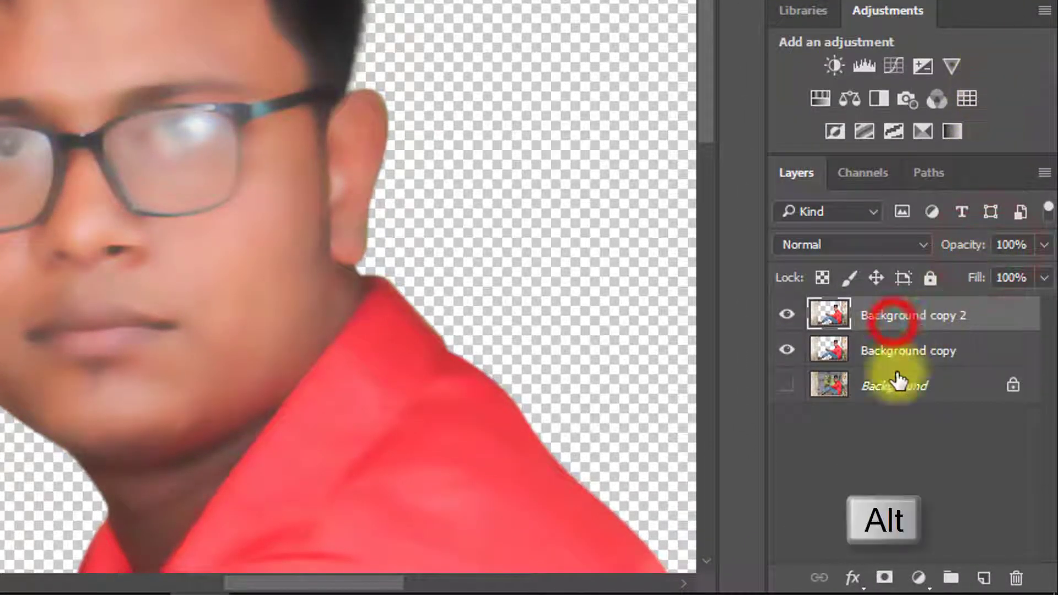
left_click(884, 578, "alt")
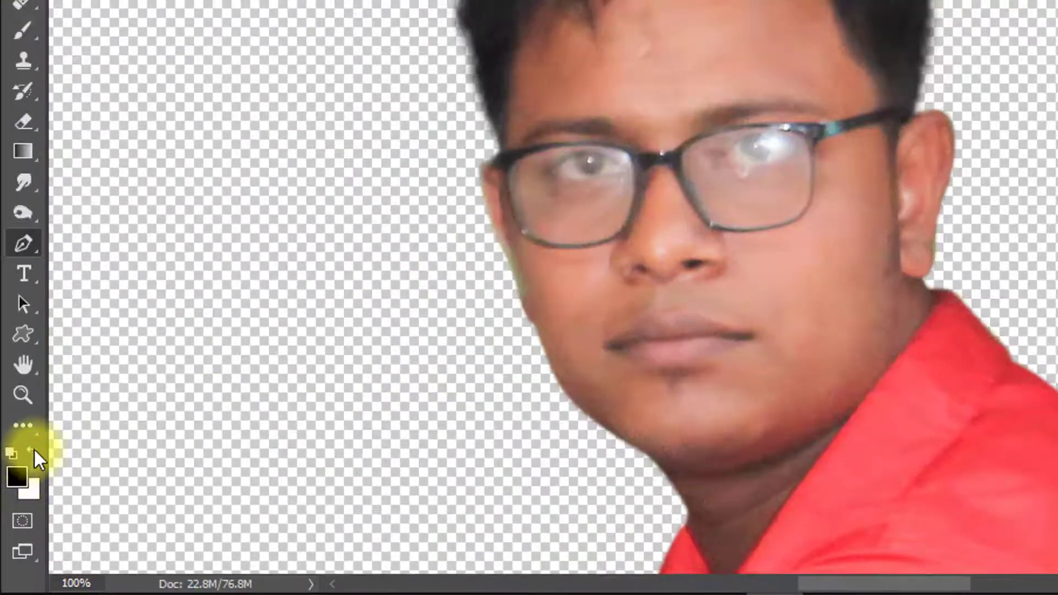
Make white the foreground colour, choose the Brush tool and reduce the brush size to 70 over the man's face
left_click(34, 448)
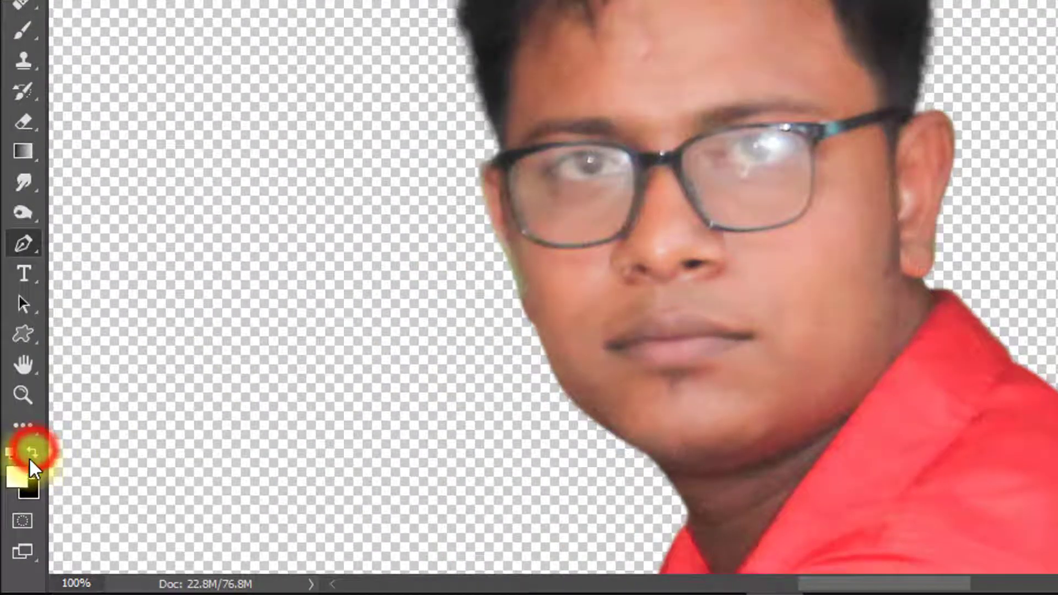
right_click(19, 34)
left_click(114, 36)
left_click_drag(684, 170, 758, 155)
left_click_drag(795, 55, 722, 157)
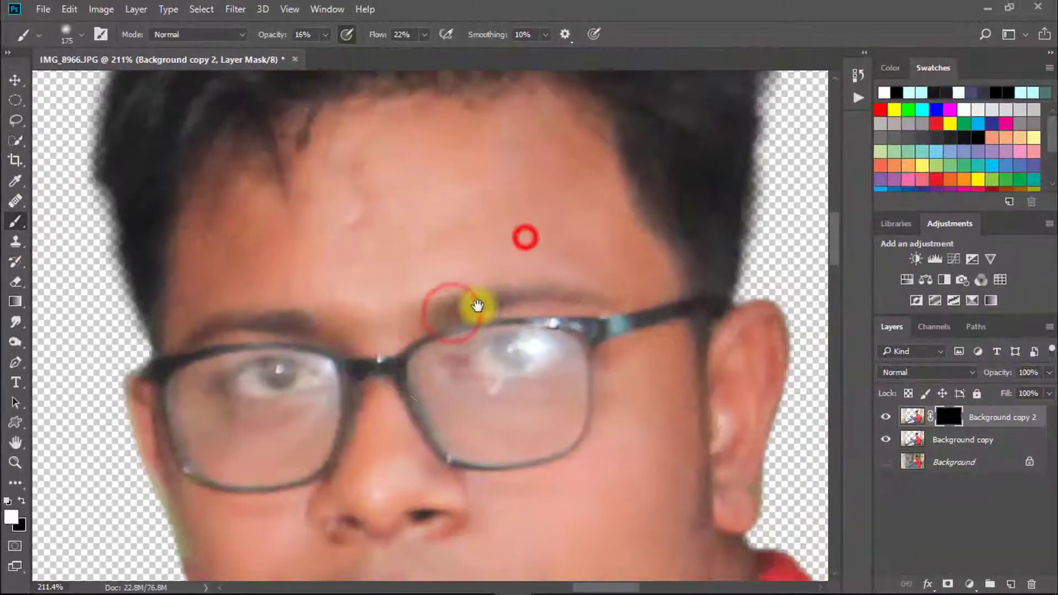
key("bracketleft")
key("bracketleft")
key("bracketleft")
key("bracketleft")
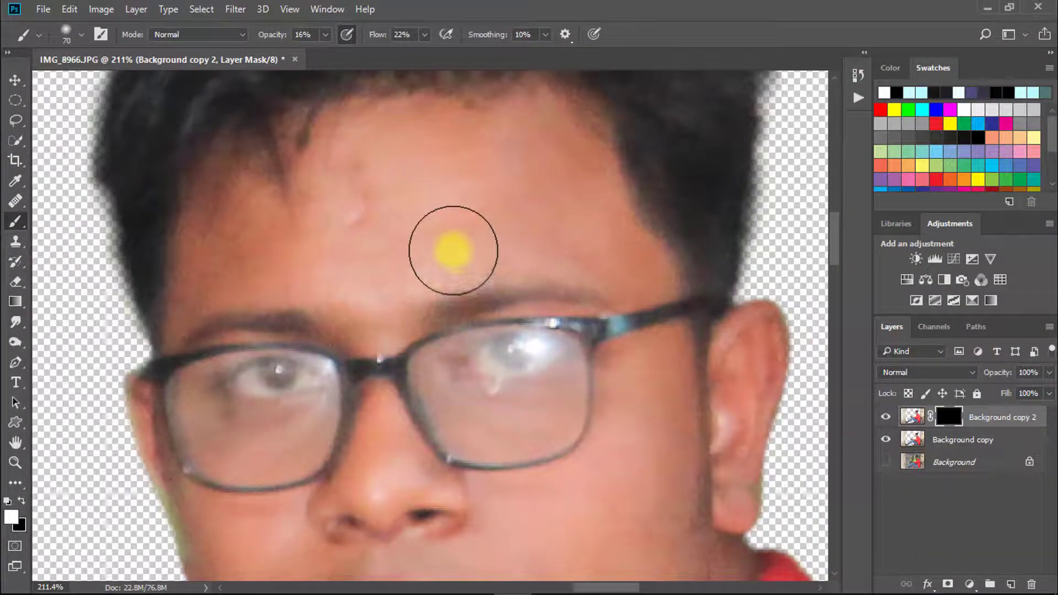
Make a trial stroke on the forehead, and set the brush opacity to 57% and flow to 56%
mouse_move(434, 172)
left_mouse_down()
mouse_move(359, 234)
mouse_move(506, 201)
left_mouse_up()
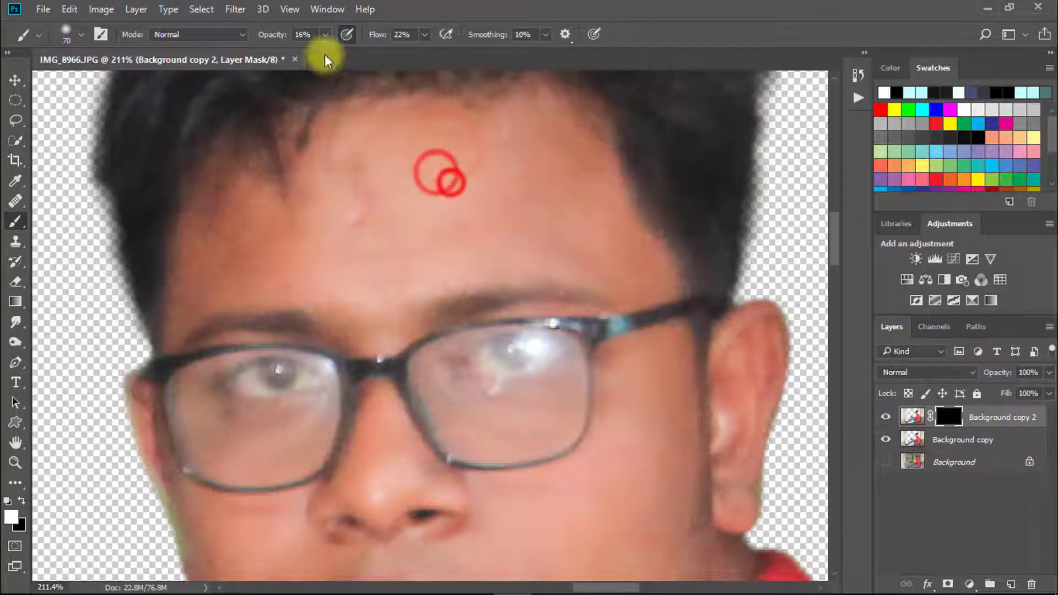
left_click_drag(270, 35, 280, 38)
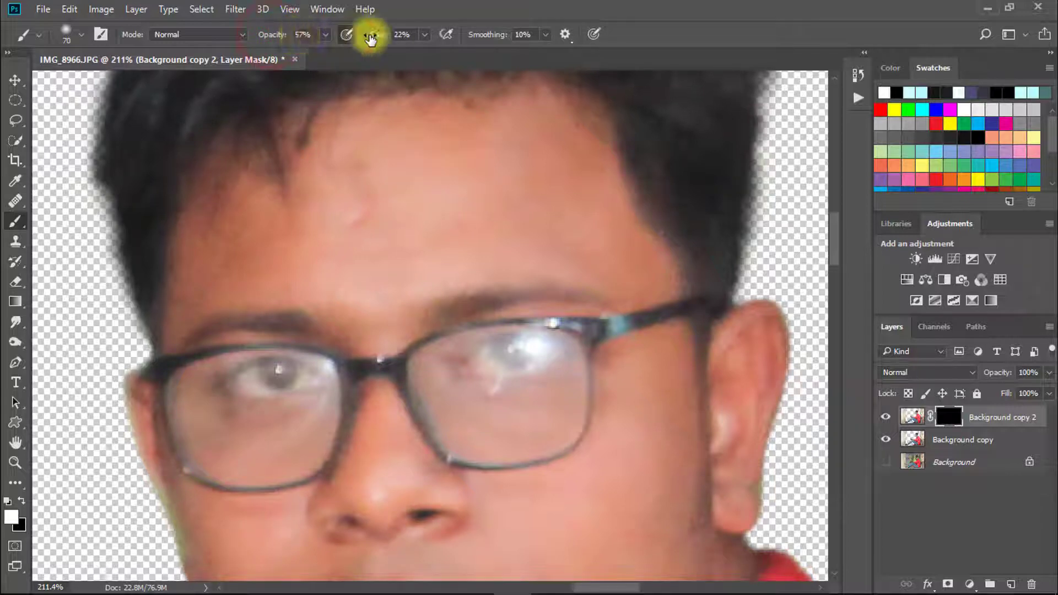
left_click_drag(399, 39, 405, 39)
Paint white on the mask over the forehead along the hairline with the brush size reduced to 45
left_click_drag(239, 226, 194, 288)
key("bracketleft")
key("bracketleft")
key("bracketleft")
left_click_drag(243, 278, 315, 275)
left_click_drag(284, 221, 274, 184)
left_click_drag(295, 163, 333, 151)
left_click_drag(304, 185, 435, 140)
left_click_drag(572, 141, 535, 159)
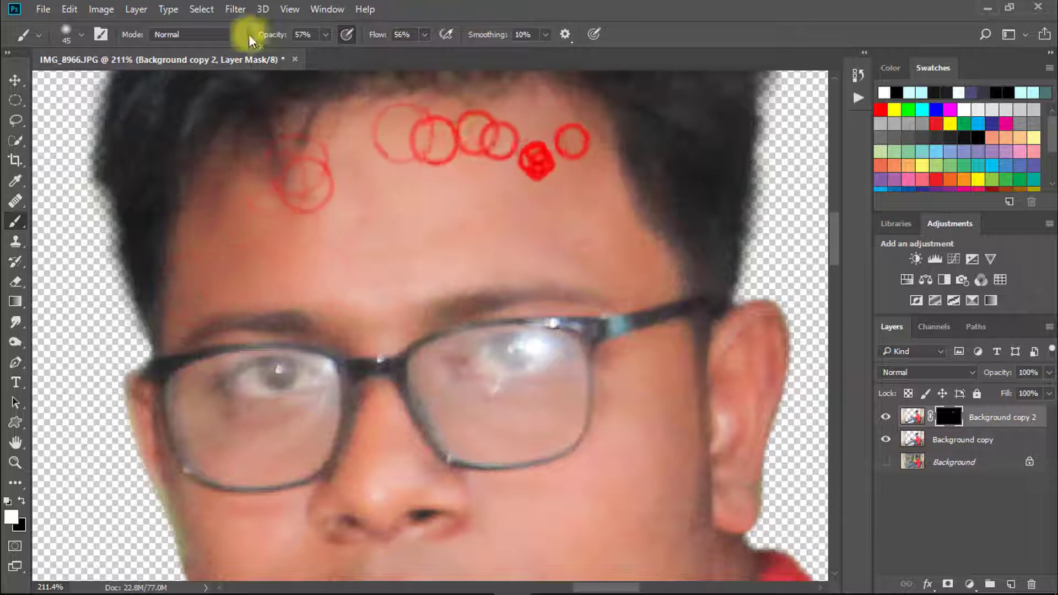
Set the brush opacity to 62% and paint the mask white over the rest of the man's facial skin
left_click_drag(270, 35, 273, 35)
left_click_drag(539, 132, 584, 185)
left_click_drag(563, 168, 445, 193)
left_click_drag(505, 209, 535, 234)
left_click_drag(394, 248, 545, 213)
left_click_drag(476, 202, 339, 203)
left_click_drag(401, 152, 244, 209)
left_click_drag(203, 271, 194, 283)
left_click_drag(385, 302, 383, 331)
left_click_drag(481, 154, 531, 142)
mouse_move(551, 205)
left_mouse_down()
mouse_move(599, 218)
mouse_move(679, 162)
left_mouse_up()
left_click_drag(702, 220, 592, 273)
mouse_move(585, 269)
left_mouse_down()
mouse_move(580, 322)
mouse_move(612, 369)
left_mouse_up()
left_click_drag(595, 333, 571, 387)
mouse_move(578, 363)
left_mouse_down()
mouse_move(555, 402)
mouse_move(606, 354)
left_mouse_up()
left_click_drag(586, 349, 506, 489)
mouse_move(573, 397)
left_mouse_down()
mouse_move(611, 128)
mouse_move(592, 108)
left_mouse_up()
Paint the mask white over the skin of the man's neck and arm to reveal the smoothing there
mouse_move(423, 438)
left_mouse_down()
mouse_move(454, 416)
mouse_move(458, 458)
left_mouse_up()
left_click_drag(422, 562, 465, 345)
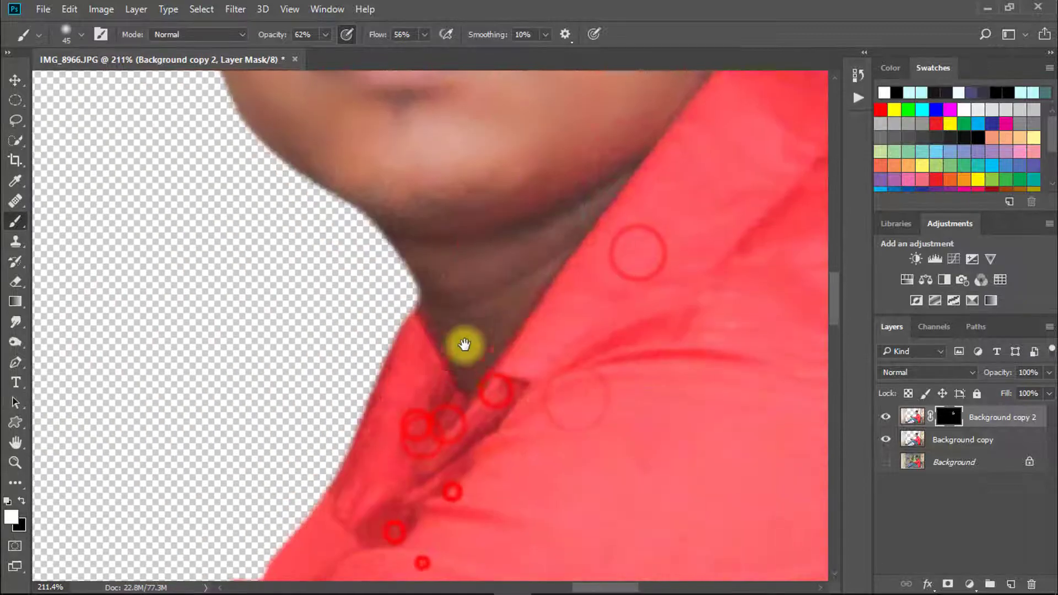
left_click_drag(449, 297, 573, 225)
left_click_drag(612, 206, 548, 265)
left_click_drag(563, 214, 539, 213)
left_click_drag(539, 213, 498, 345)
left_click_drag(616, 163, 642, 380)
left_click_drag(645, 375, 606, 374)
left_click_drag(586, 428, 639, 61)
mouse_move(458, 432)
left_mouse_down()
mouse_move(544, 371)
mouse_move(579, 386)
left_mouse_up()
left_click_drag(369, 404, 405, 381)
left_click_drag(402, 380, 427, 380)
left_click_drag(366, 366, 429, 381)
left_click_drag(571, 377, 502, 379)
left_click_drag(423, 361, 608, 154)
Enlarge the brush to 125 and paint the mask white over the man's bare foot and lower hand
key("bracketright")
key("bracketright")
key("bracketright")
key("bracketright")
key("bracketright")
key("bracketright")
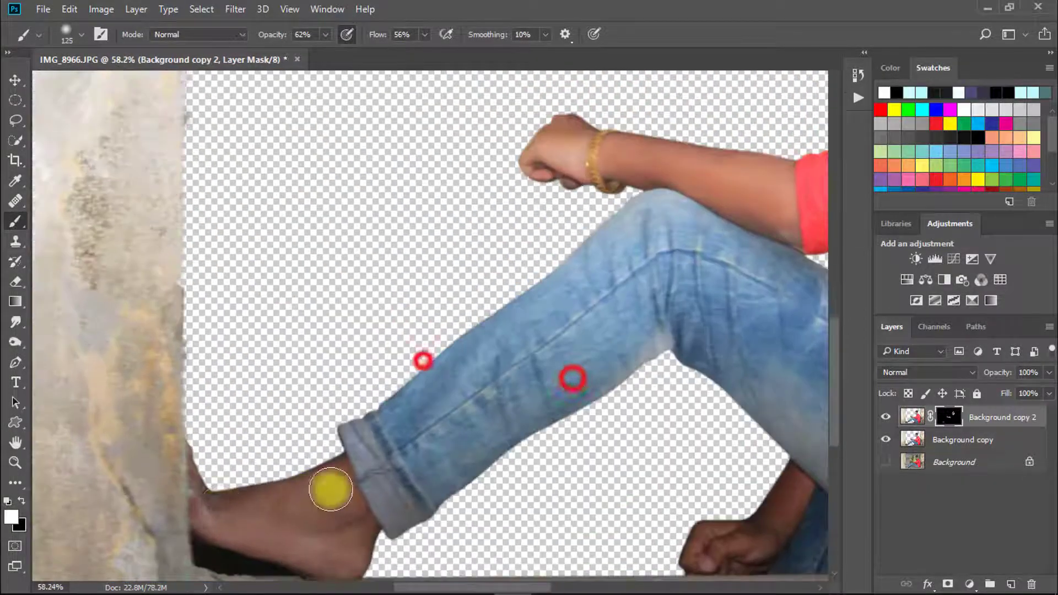
left_click_drag(331, 474, 265, 512)
mouse_move(319, 571)
left_mouse_down()
mouse_move(241, 493)
mouse_move(308, 512)
left_mouse_up()
left_click_drag(711, 547, 784, 508)
left_click_drag(726, 449, 690, 454)
left_click_drag(722, 397, 492, 411)
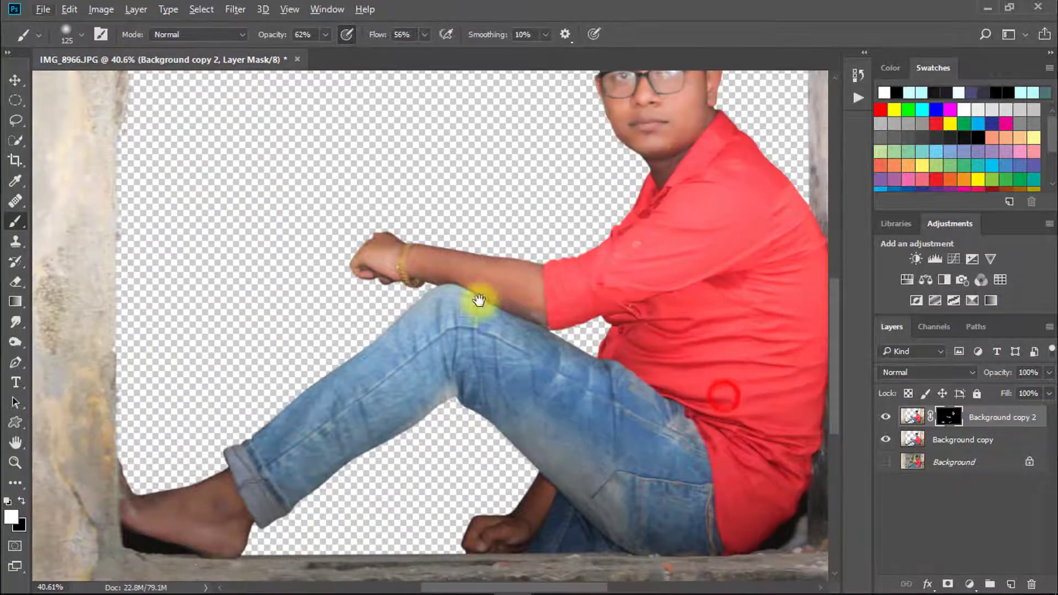
Merge the Background copy and Background copy 2 layers into one layer
left_click_drag(580, 241, 523, 338)
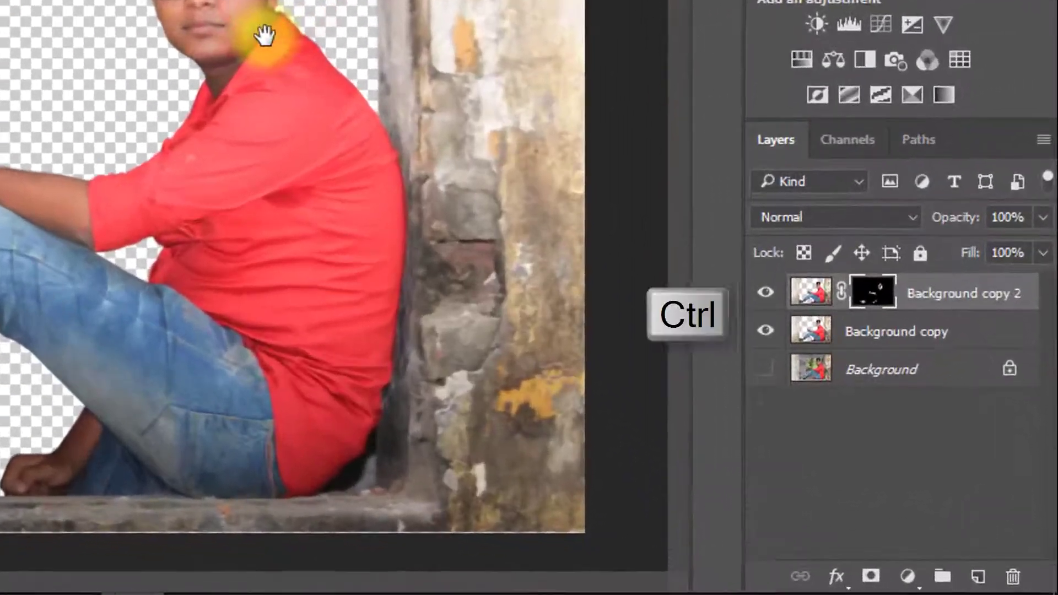
left_click_drag(457, 148, 497, 153)
left_click(899, 321, "ctrl")
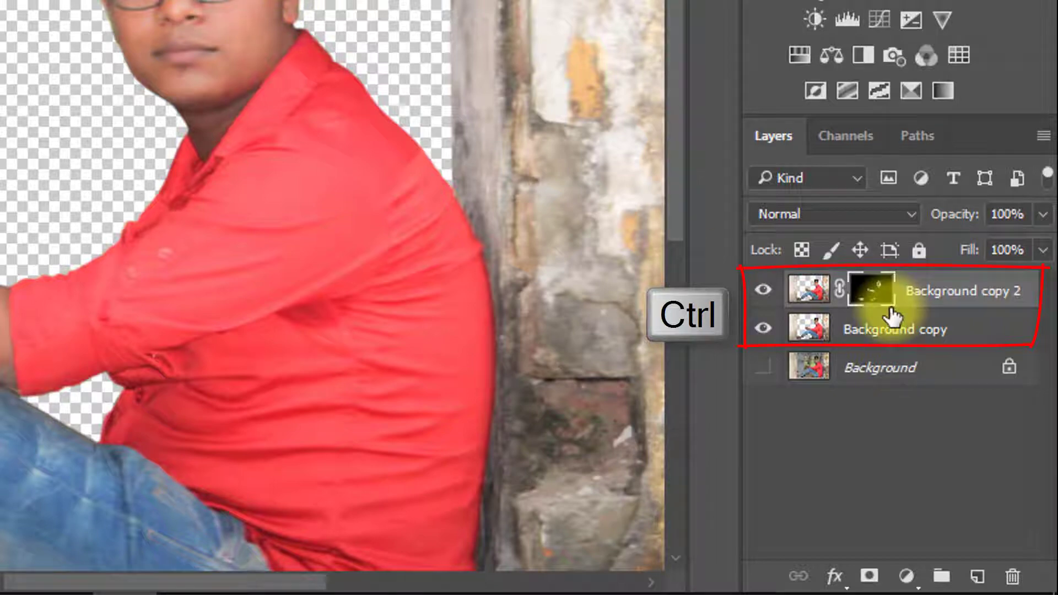
left_click(912, 332)
left_click(917, 292, "ctrl")
key("ctrl+e")
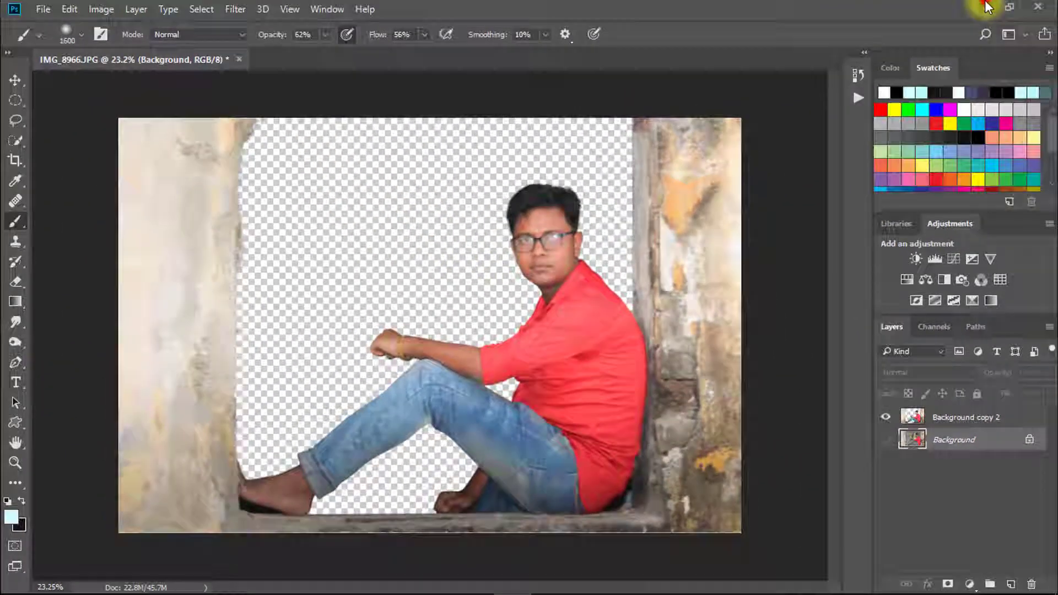
Bring the green forest image Shazim Creations1 (23) from the desktop into the document, beneath the cutout layer
left_click(985, 7)
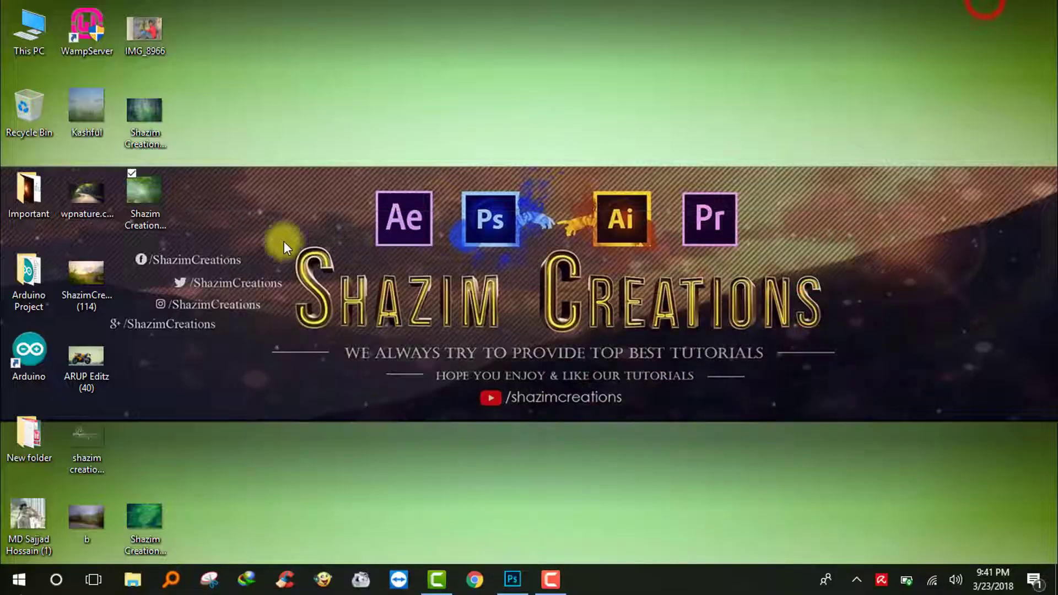
left_click_drag(147, 108, 392, 200)
left_click_drag(398, 239, 400, 214)
Flip the placed forest image horizontally, scale it to fill the opening behind the man, and commit the placement
right_click(400, 215)
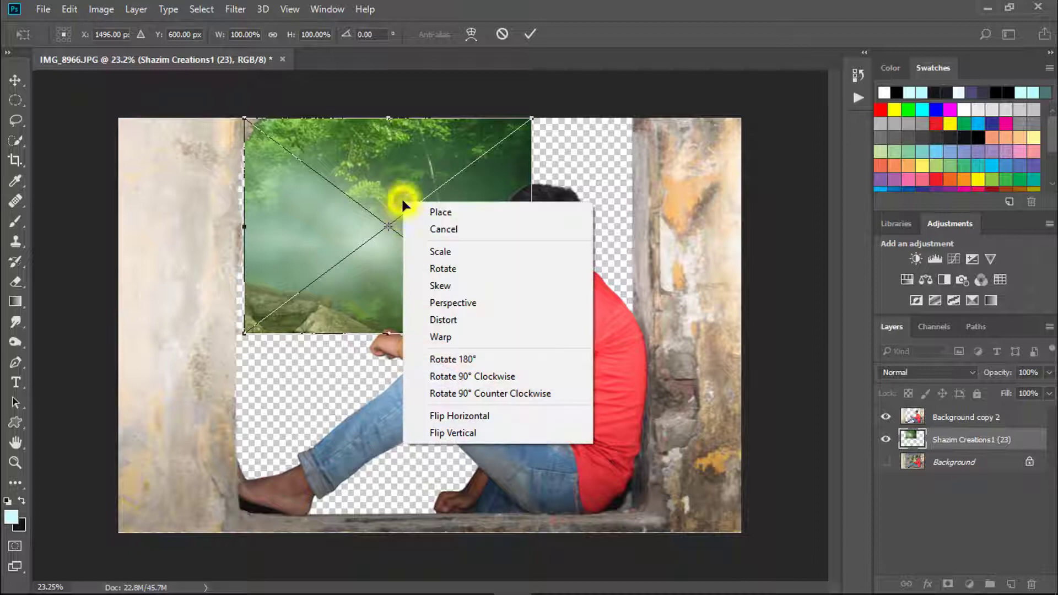
left_click(478, 413)
left_click_drag(457, 250, 451, 246)
left_click_drag(527, 332, 782, 556)
mouse_move(681, 463)
left_mouse_down()
mouse_move(607, 447)
mouse_move(682, 454)
left_mouse_up()
key("Return")
key("b")
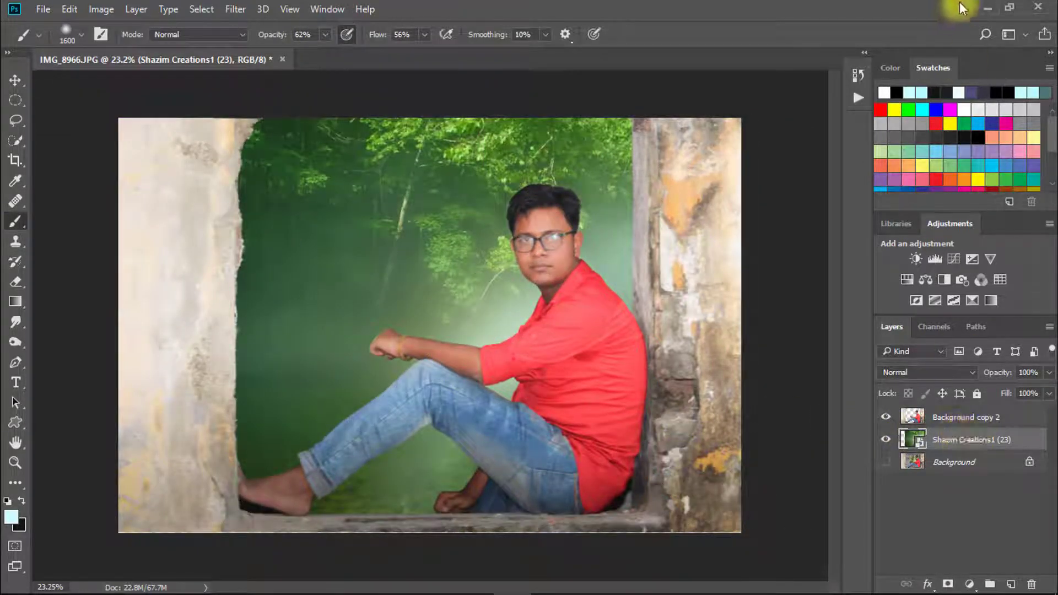
Preview the Shazim Creations1 (91) forest image on the desktop and place it above the first forest layer
left_click(985, 7)
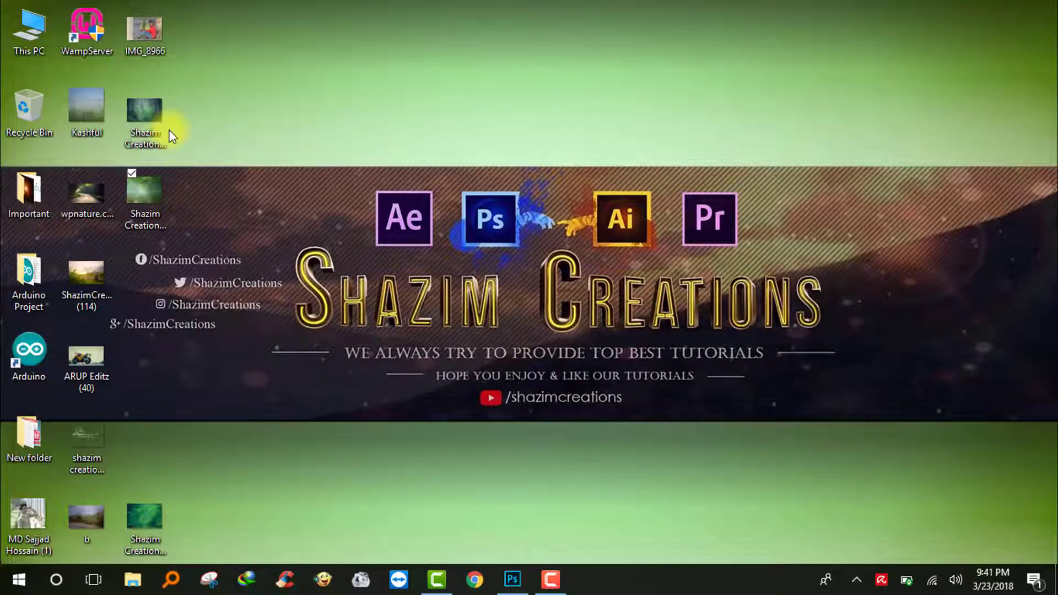
double_click(140, 109)
left_click(1024, 16)
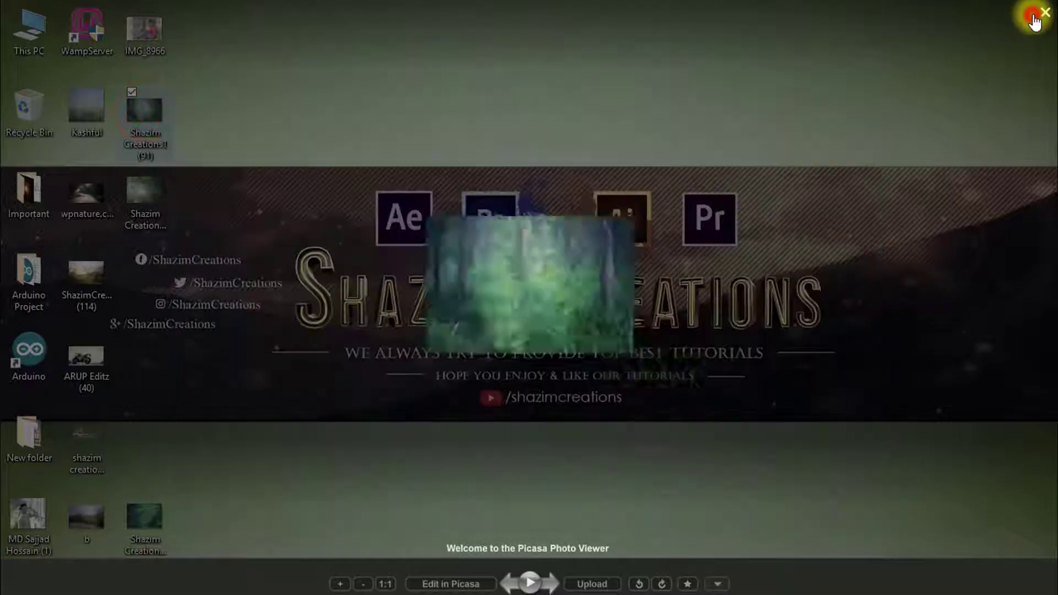
left_click_drag(504, 411, 398, 170)
Stretch and position the Shazim Creations1 (91) image to cover the opening between the walls, and commit the placement
left_click_drag(437, 230, 770, 514)
left_click_drag(600, 326, 514, 375)
left_click_drag(450, 169, 461, 110)
left_click_drag(411, 222, 446, 229)
left_click_drag(748, 323, 680, 324)
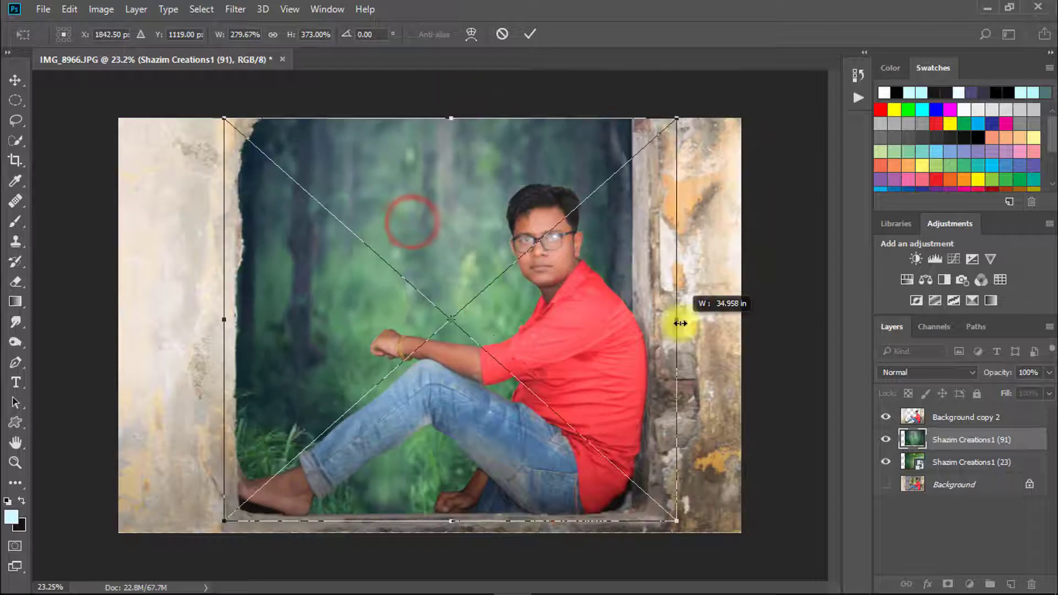
key("Return")
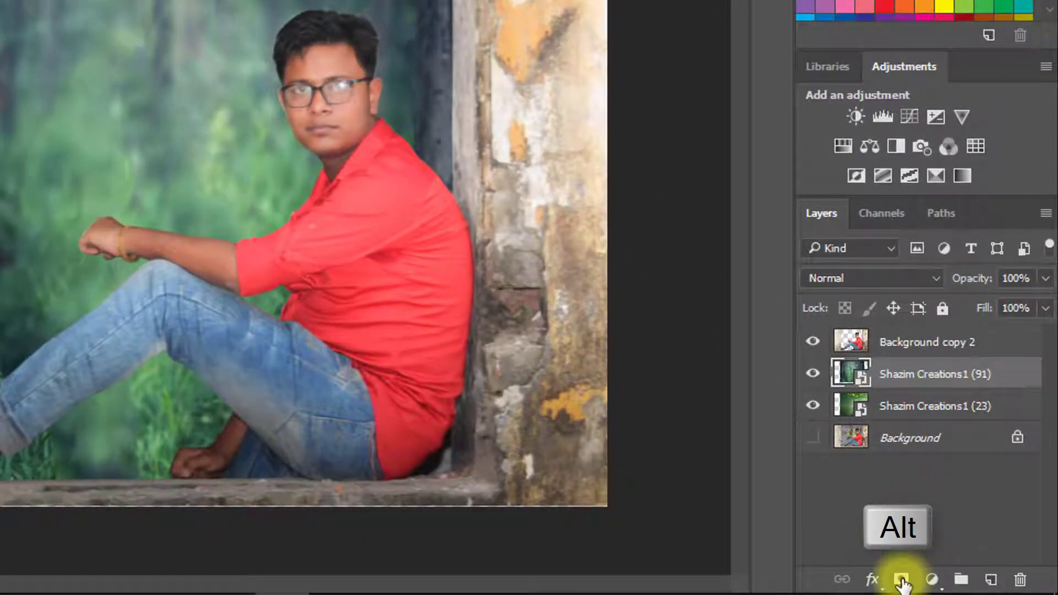
Add a black mask that hides the Shazim Creations1 (91) layer, and choose the Brush tool for painting on it
left_click(901, 580, "alt")
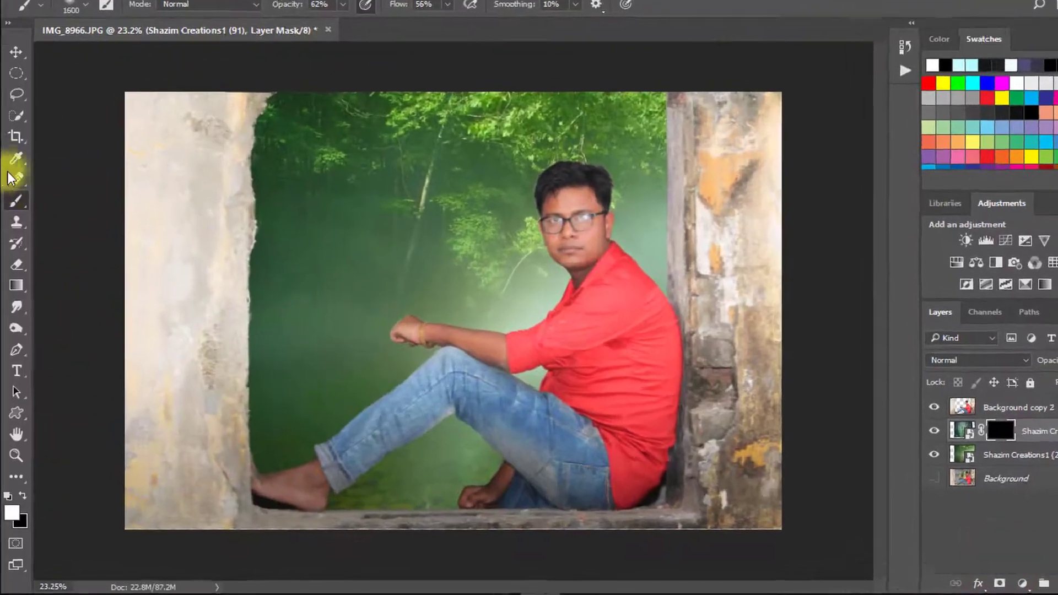
right_click(18, 198)
left_click(82, 129)
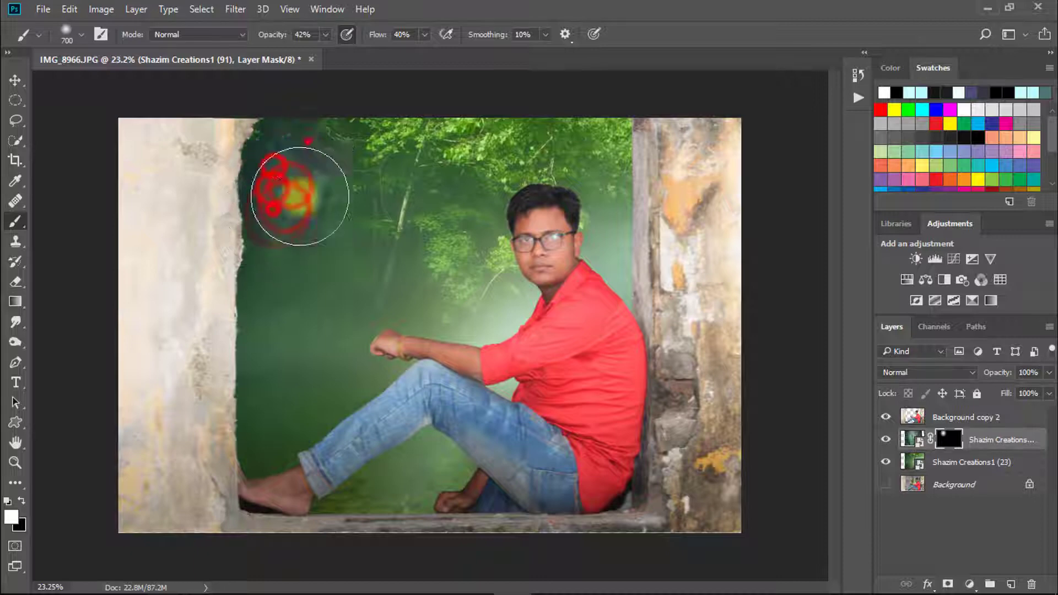
Paint white on the mask at size 700, 42% opacity and 40% flow beside the left wall and above the man's arm
left_click_drag(328, 188, 376, 243)
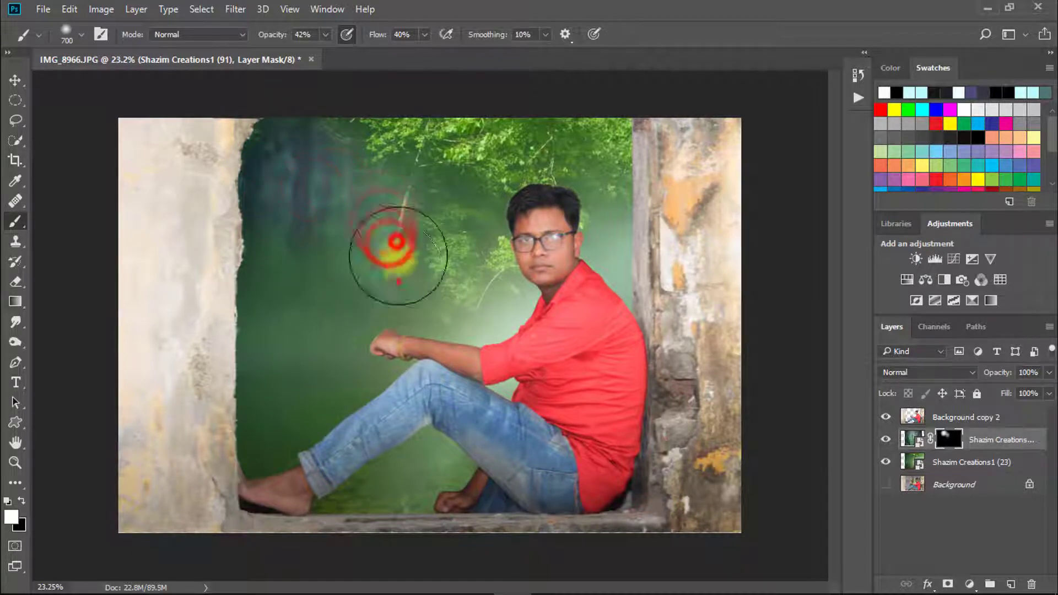
mouse_move(427, 279)
left_mouse_down()
mouse_move(390, 319)
mouse_move(416, 268)
mouse_move(274, 340)
left_mouse_up()
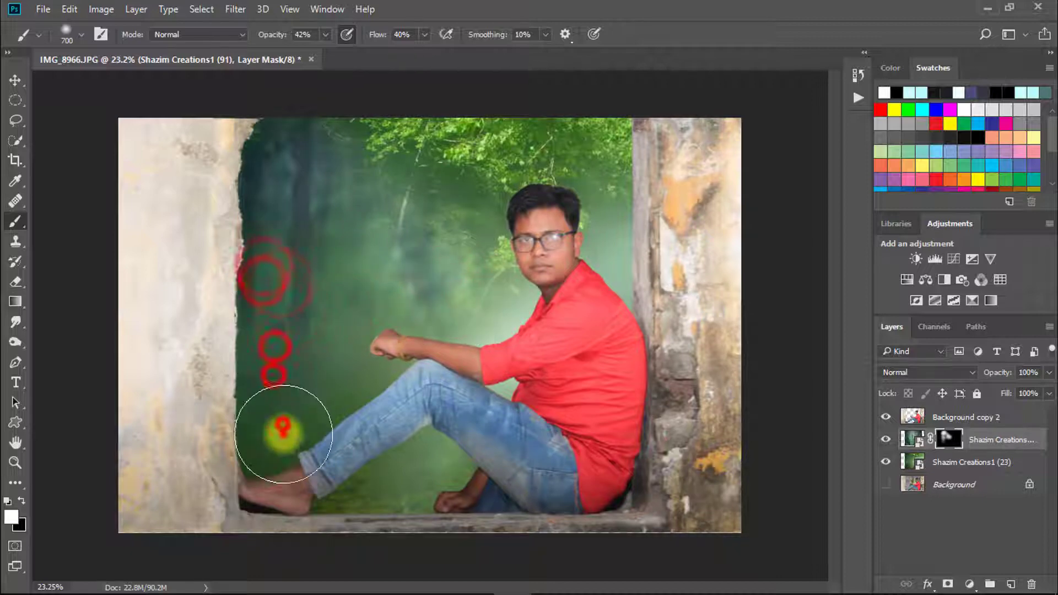
mouse_move(292, 493)
left_mouse_down()
mouse_move(371, 408)
mouse_move(402, 396)
mouse_move(476, 239)
left_mouse_up()
left_click_drag(404, 202, 513, 229)
left_click_drag(549, 264, 465, 286)
left_click_drag(337, 260, 332, 196)
left_click_drag(380, 220, 524, 248)
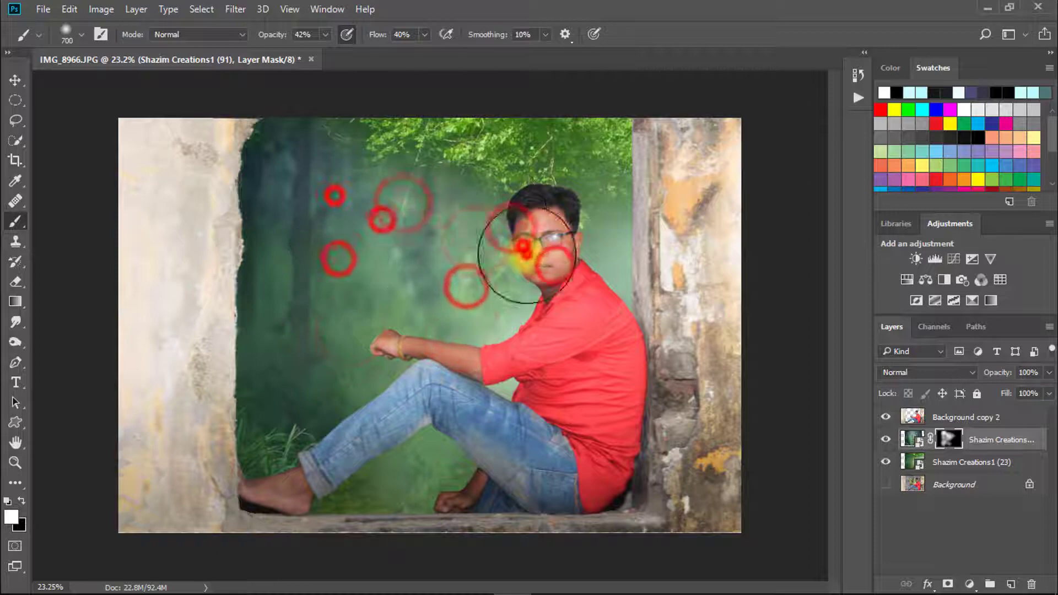
Paint white on the Shazim Creations1 (91) mask across the opening and around the man's head and shoulder, and check it without the Background copy 2 layer
left_click_drag(521, 206, 596, 268)
left_click_drag(548, 314, 485, 378)
mouse_move(432, 253)
left_mouse_down()
mouse_move(370, 298)
mouse_move(337, 287)
left_mouse_up()
left_click_drag(356, 243, 355, 319)
left_click_drag(366, 354, 367, 436)
left_click_drag(396, 206, 432, 147)
left_click_drag(514, 163, 611, 170)
mouse_move(456, 156)
left_mouse_down()
mouse_move(371, 207)
mouse_move(496, 199)
left_mouse_up()
left_click_drag(590, 215, 570, 289)
left_click_drag(600, 242, 623, 276)
left_click_drag(651, 355, 632, 233)
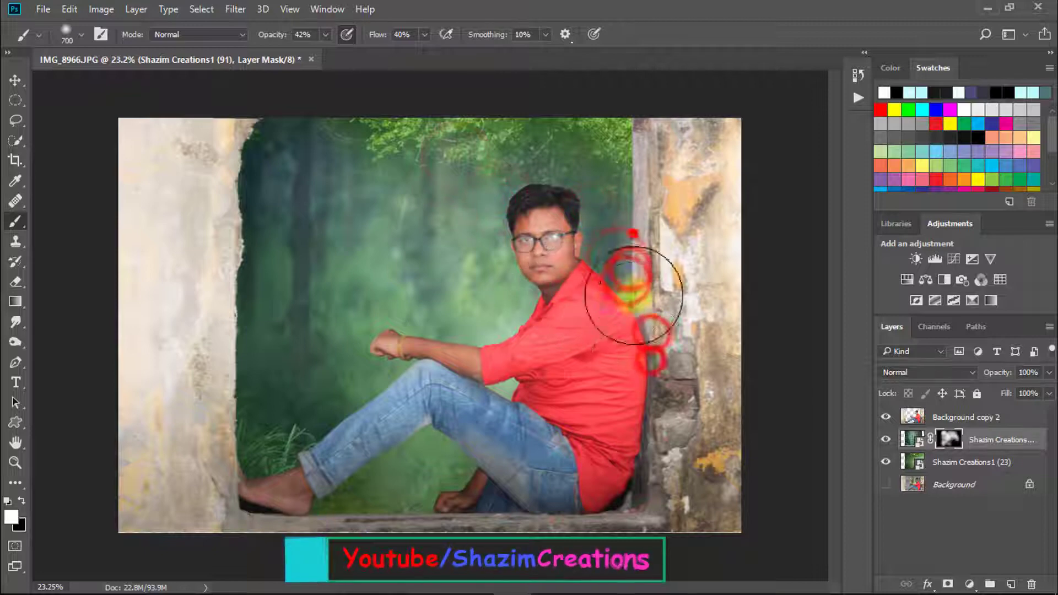
left_click_drag(623, 300, 621, 345)
mouse_move(623, 260)
left_mouse_down()
mouse_move(623, 242)
mouse_move(611, 257)
left_mouse_up()
left_click_drag(442, 266, 481, 285)
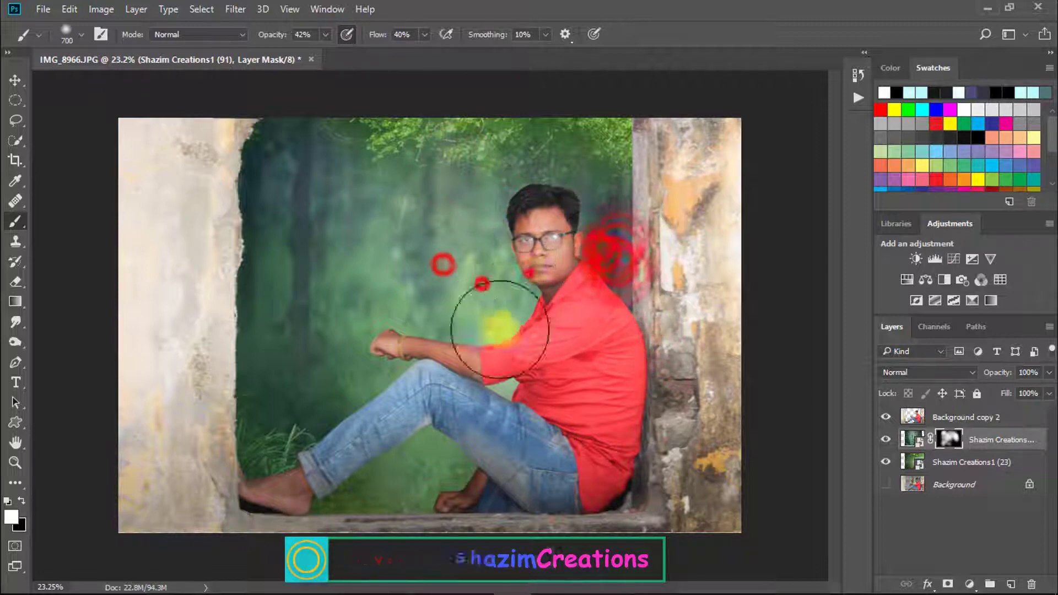
left_click_drag(460, 359, 472, 335)
left_click_drag(529, 272, 423, 299)
mouse_move(403, 300)
left_mouse_down()
mouse_move(346, 303)
mouse_move(396, 301)
left_mouse_up()
left_click(300, 281)
left_click(265, 264)
left_click(257, 236)
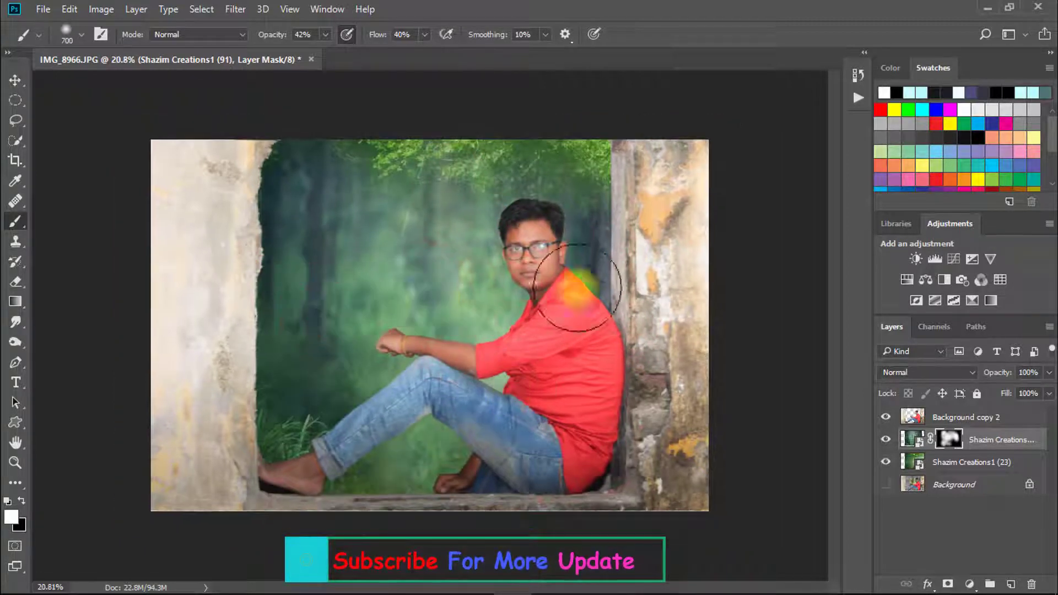
left_click_drag(584, 253, 559, 254)
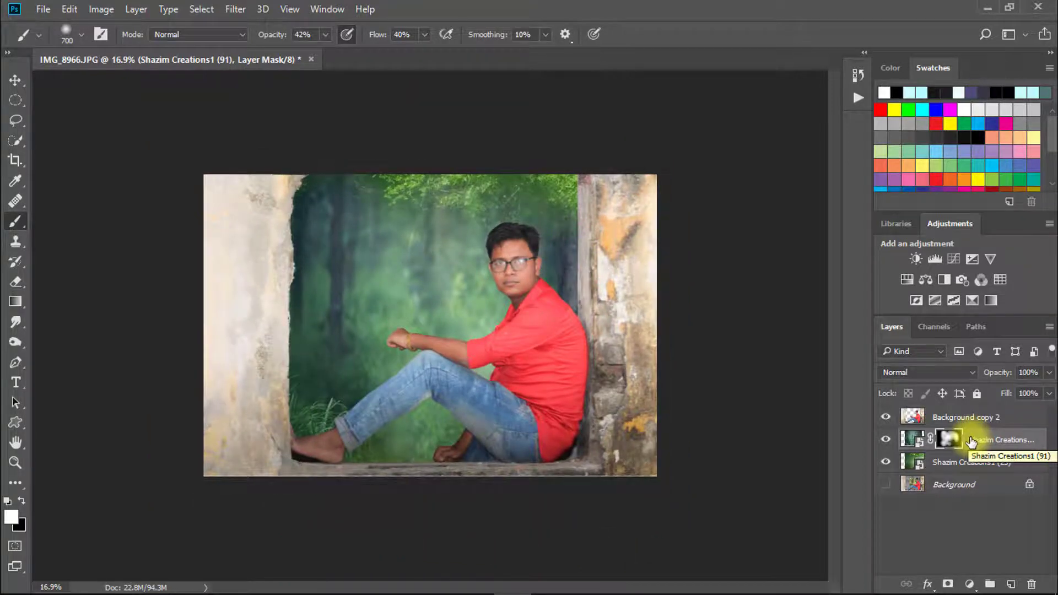
left_click(885, 419)
left_click(884, 419)
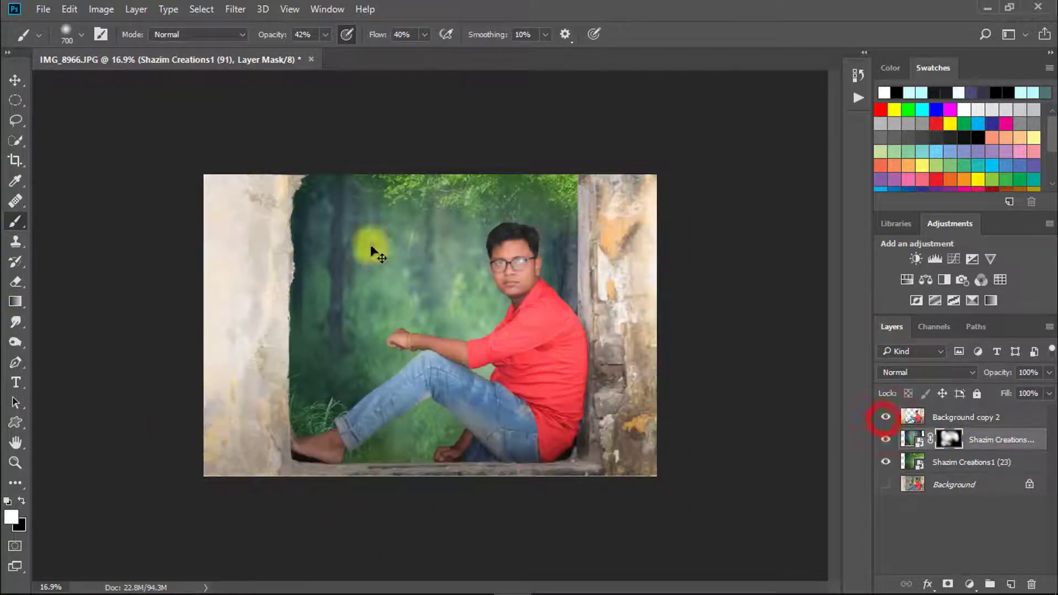
Choose the Smudge tool with the hair - thin1 - dierat brush at size 45 and adjust its strength for the man's hair
left_click_drag(536, 223, 638, 237)
right_click(13, 324)
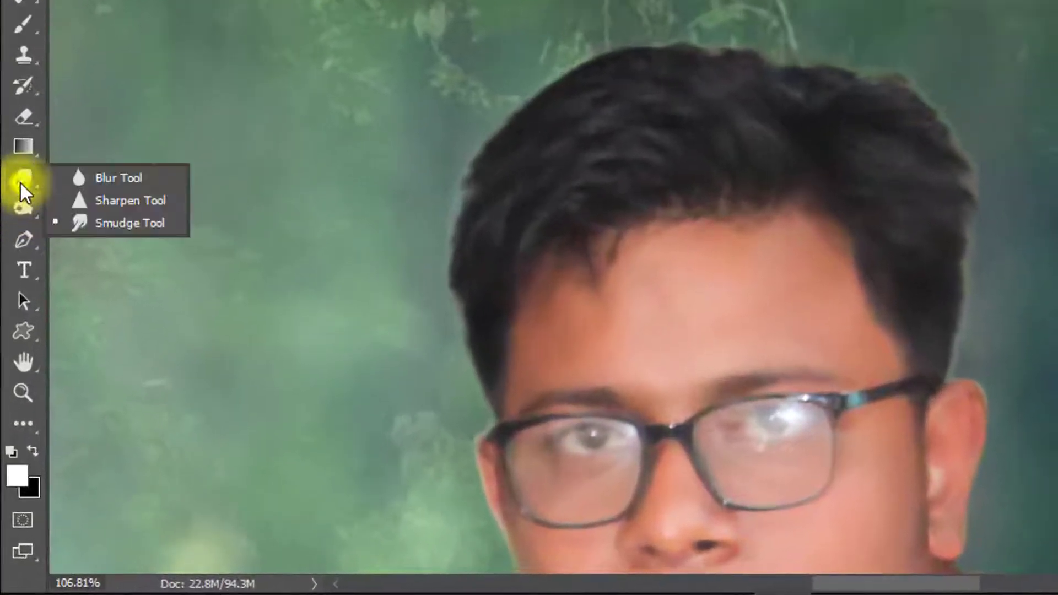
left_click(157, 222)
right_click(606, 73)
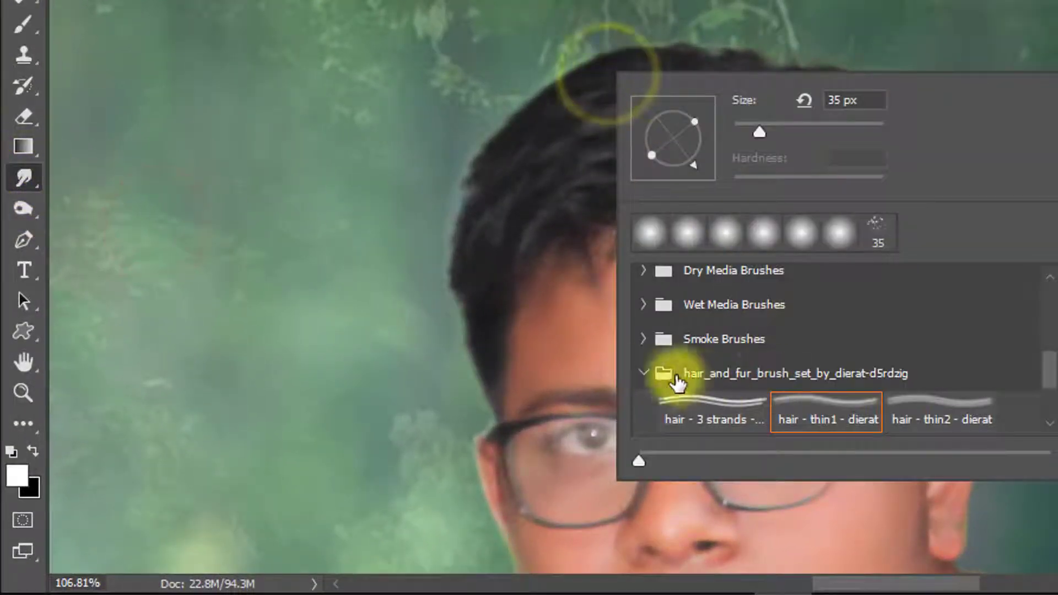
scroll(692, 361, "down", 1)
left_click(700, 316)
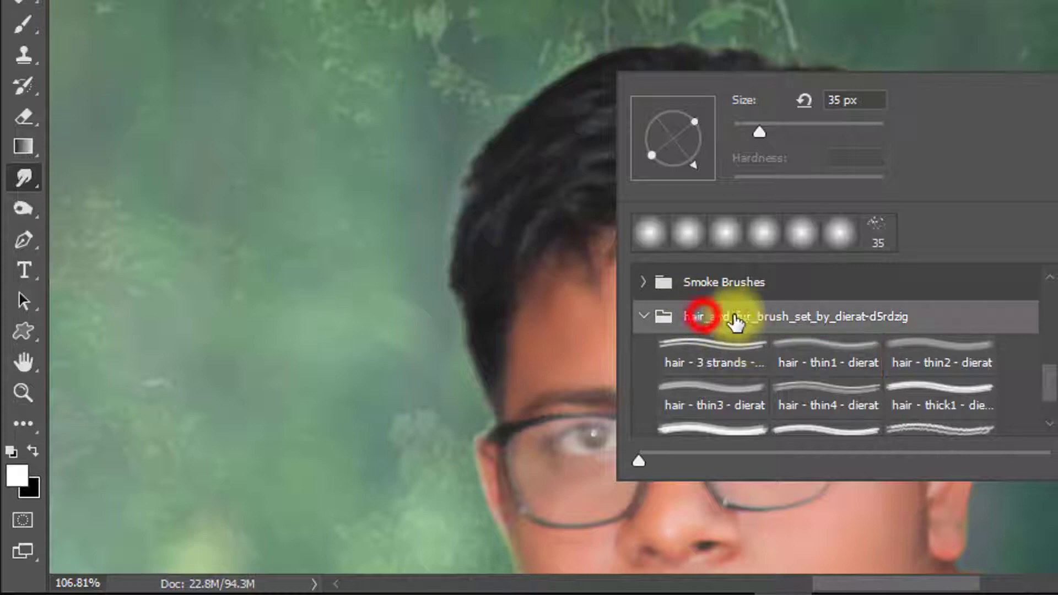
left_click(845, 355)
left_click(684, 4)
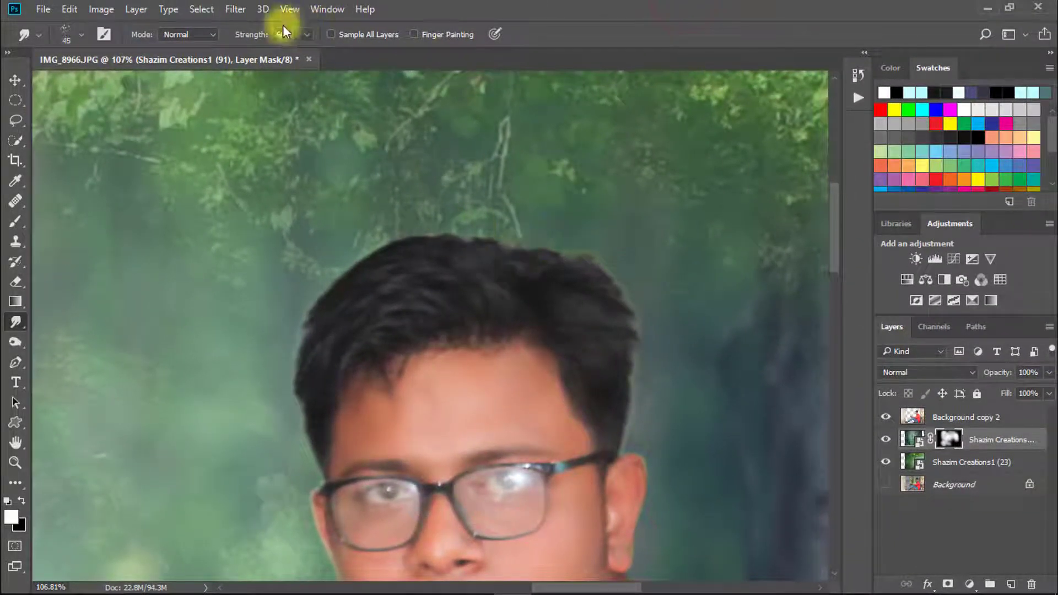
left_click_drag(263, 39, 265, 38)
Smudge the outer edges of the man's hair outward along the top and both sides to form fine strands on Background copy 2
left_click_drag(380, 272, 365, 259)
left_click_drag(390, 258, 384, 256)
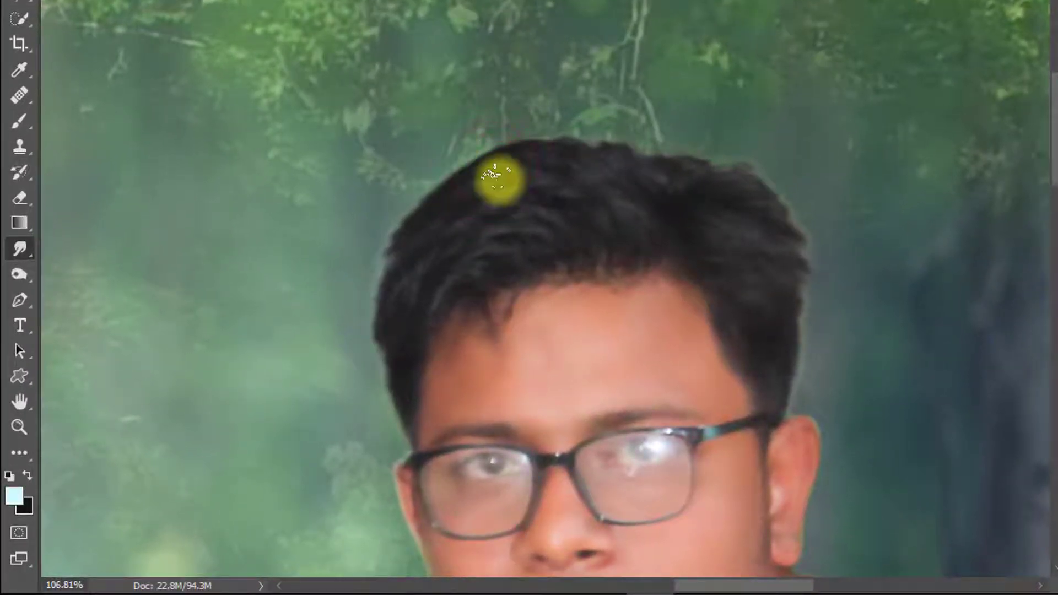
mouse_move(449, 198)
left_mouse_down()
mouse_move(420, 215)
mouse_move(380, 325)
left_mouse_up()
left_click_drag(615, 154, 526, 161)
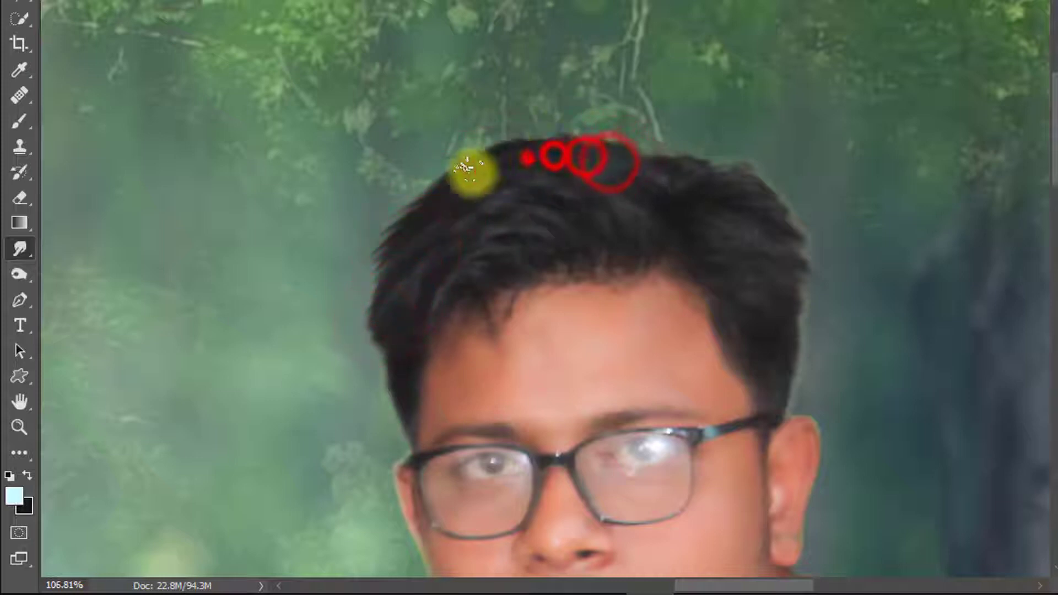
mouse_move(713, 180)
left_mouse_down()
mouse_move(762, 189)
mouse_move(812, 288)
mouse_move(818, 357)
left_mouse_up()
mouse_move(621, 154)
left_mouse_down()
mouse_move(621, 146)
mouse_move(482, 139)
left_mouse_up()
mouse_move(579, 157)
left_mouse_down()
mouse_move(449, 160)
mouse_move(397, 175)
left_mouse_up()
left_click_drag(467, 162, 400, 202)
left_click_drag(437, 182, 392, 217)
left_click_drag(741, 171, 820, 219)
left_click_drag(794, 217, 822, 242)
left_click_drag(810, 268, 814, 347)
mouse_move(807, 343)
left_mouse_down()
mouse_move(821, 356)
mouse_move(783, 339)
left_mouse_up()
left_click_drag(763, 248, 792, 251)
left_click_drag(566, 336, 557, 352)
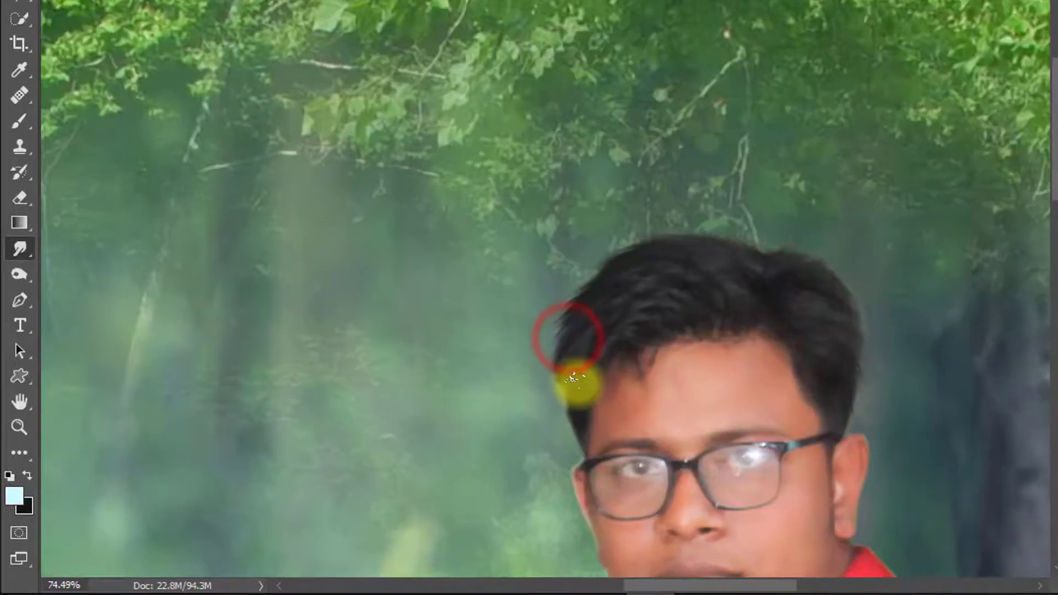
left_click_drag(690, 302, 587, 296)
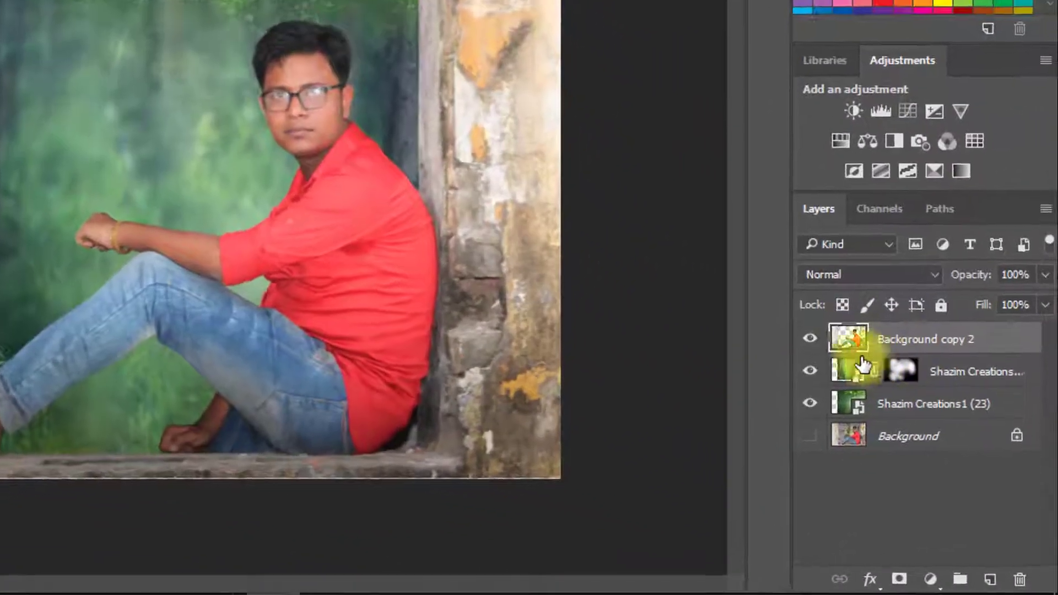
Stamp the two forest layers into a new merged layer beneath Background copy 2, hiding Background copy 2 only while merging
left_click(867, 399)
left_click(965, 423)
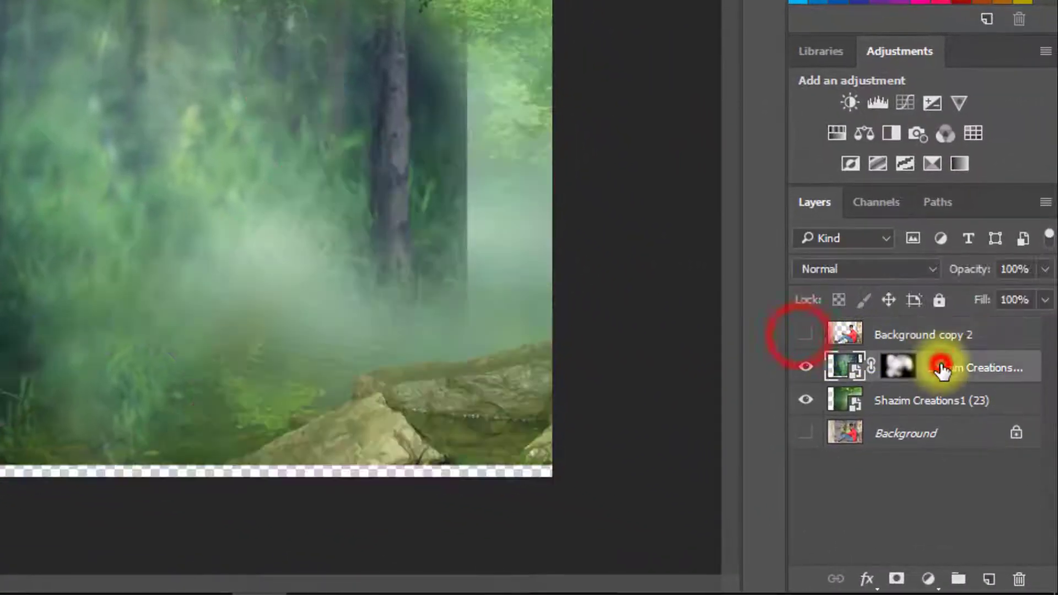
key("ctrl+alt+shift+e")
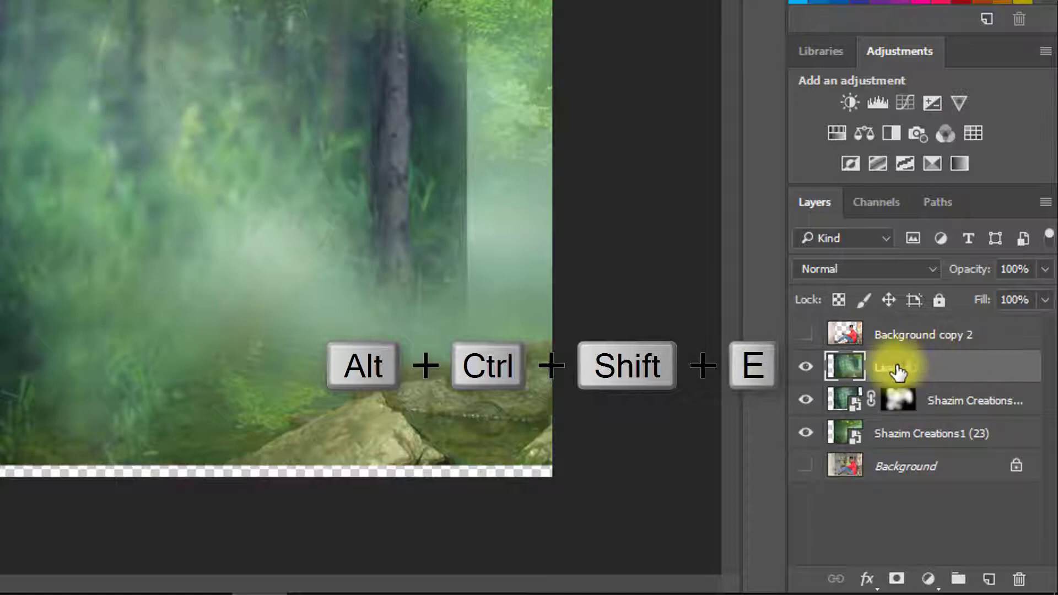
left_click(805, 333)
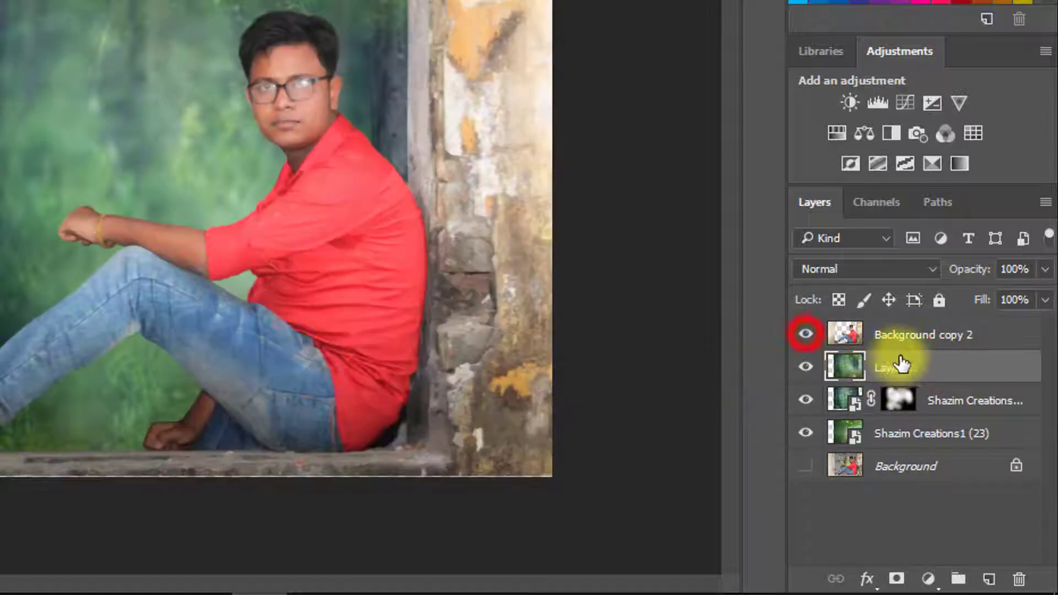
Add a Color Lookup adjustment layer directly above the merged forest layer
left_click(889, 368)
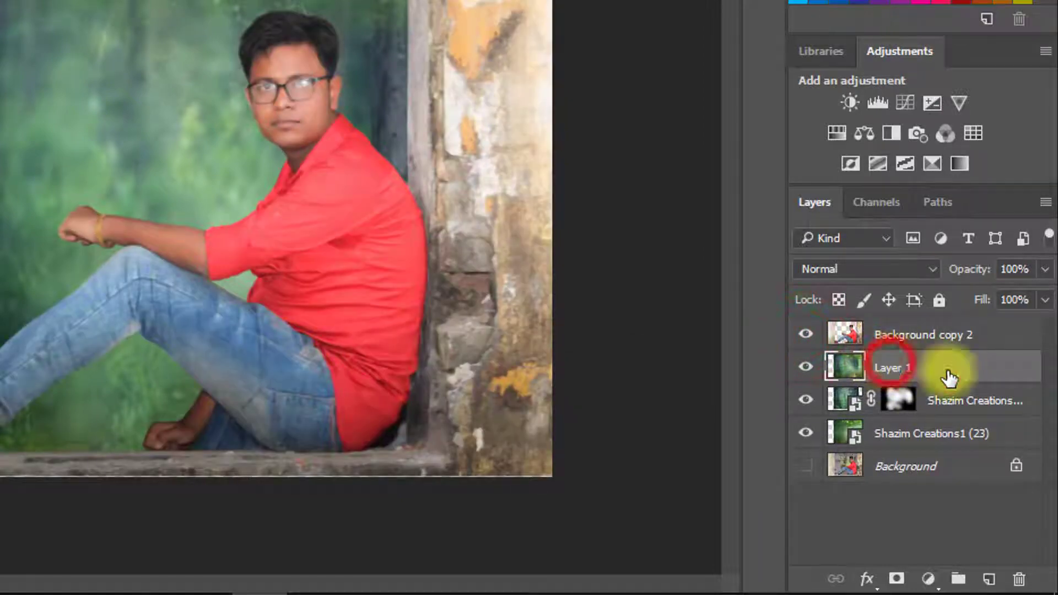
left_click(930, 578)
left_click(848, 418)
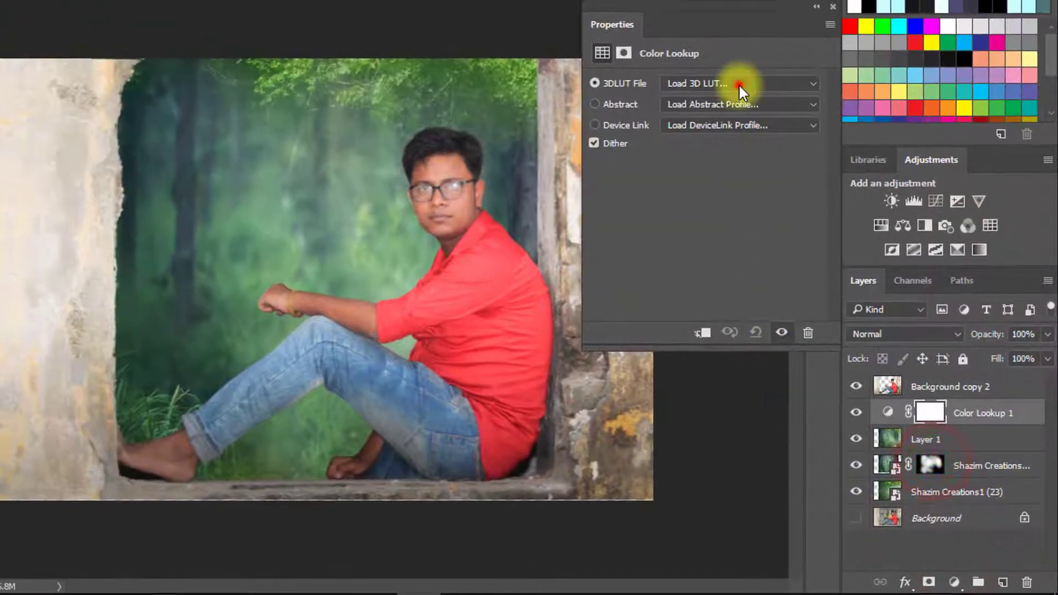
Try the 3Strip.look, FallColors.look and HorrorBlue.3DL lookup tables at reduced opacities on the Color Lookup layer
left_click(739, 84)
left_click(695, 150)
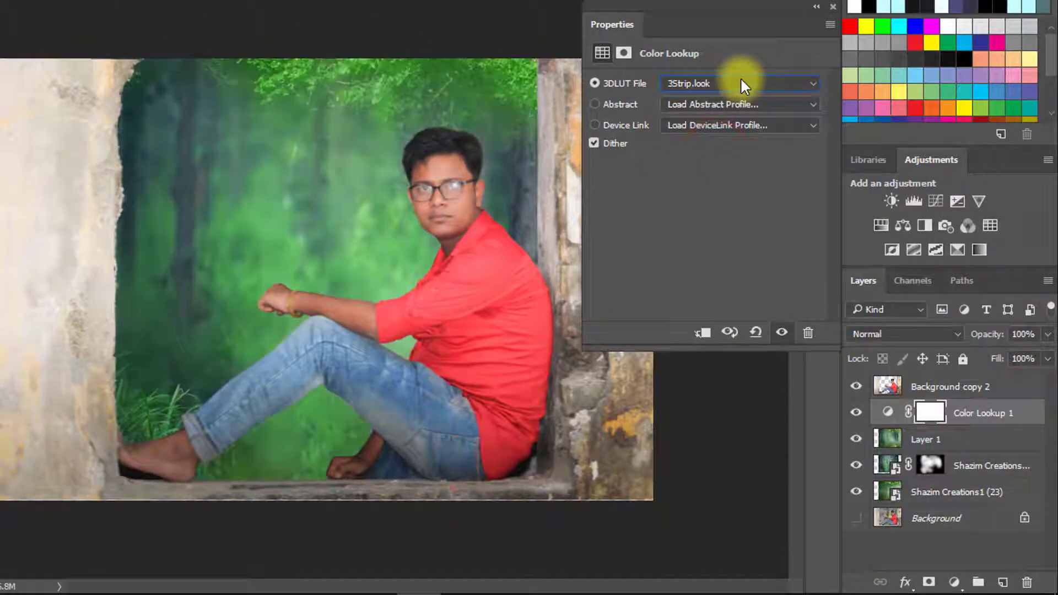
key("Down")
key("Up")
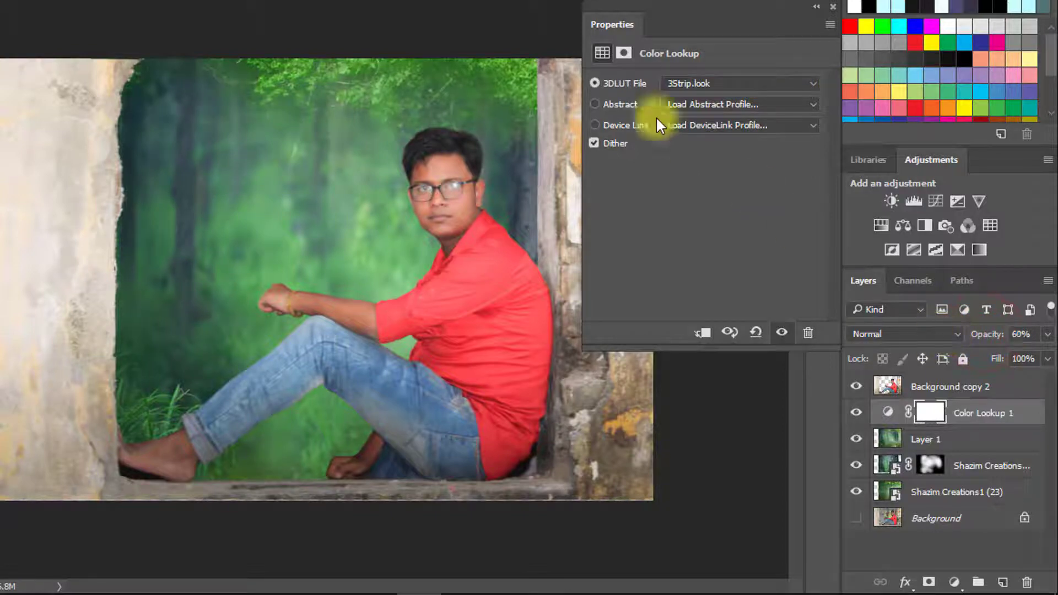
left_click(693, 82)
left_click(693, 82)
key("Down")
key("Down")
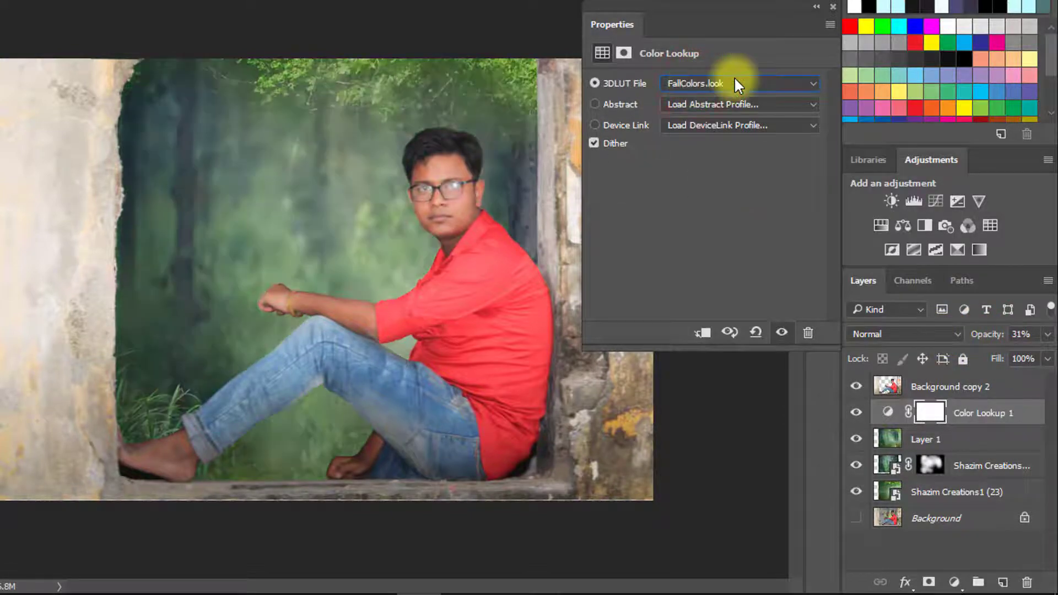
left_click(734, 83)
left_click(748, 302)
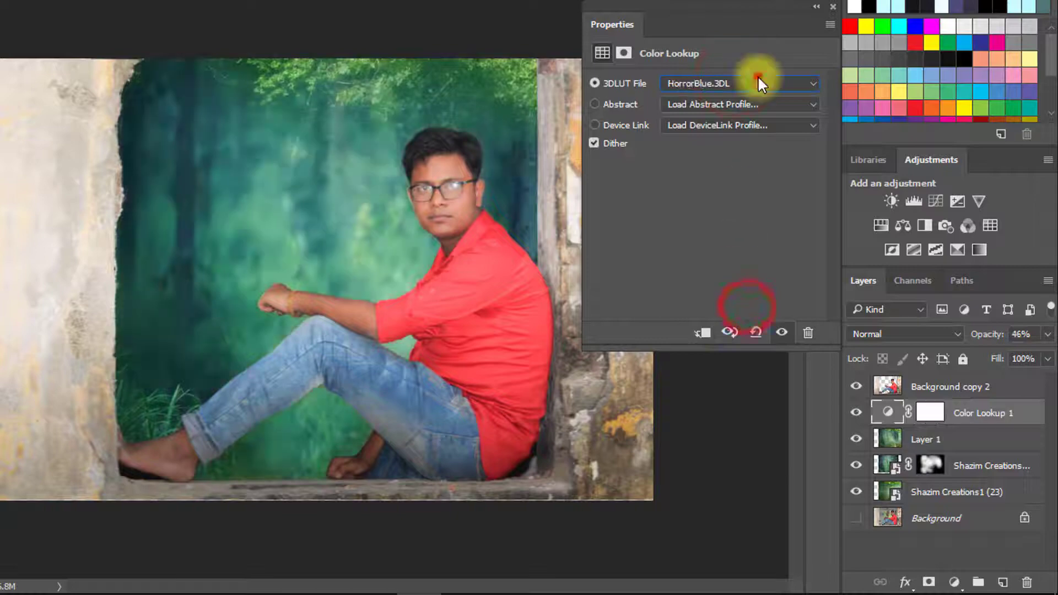
Apply the Crisp_Winter.look table to the Color Lookup layer at 37% opacity and close its properties
left_click(758, 79)
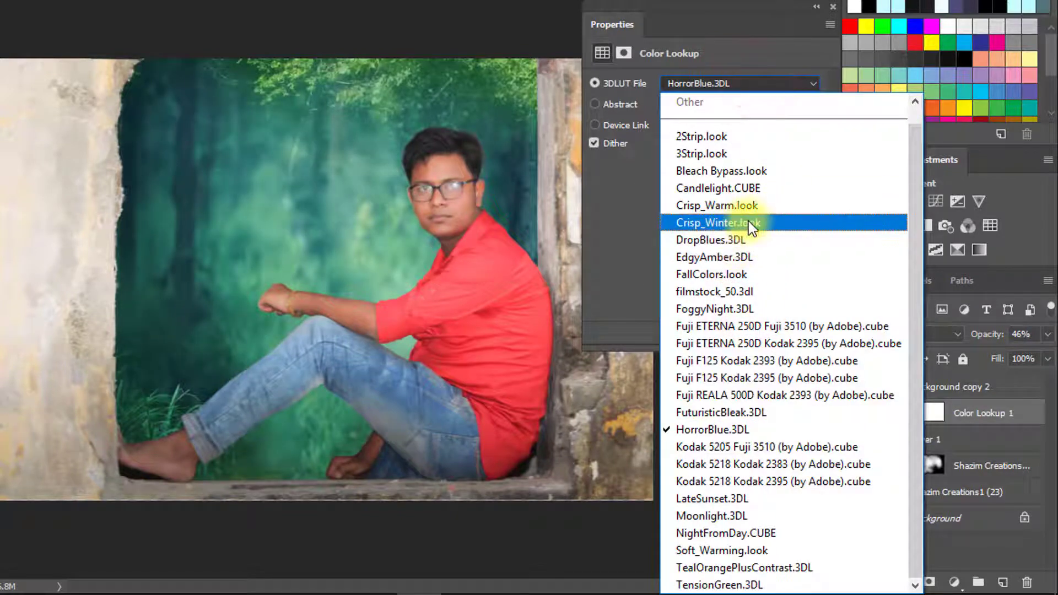
left_click(749, 222)
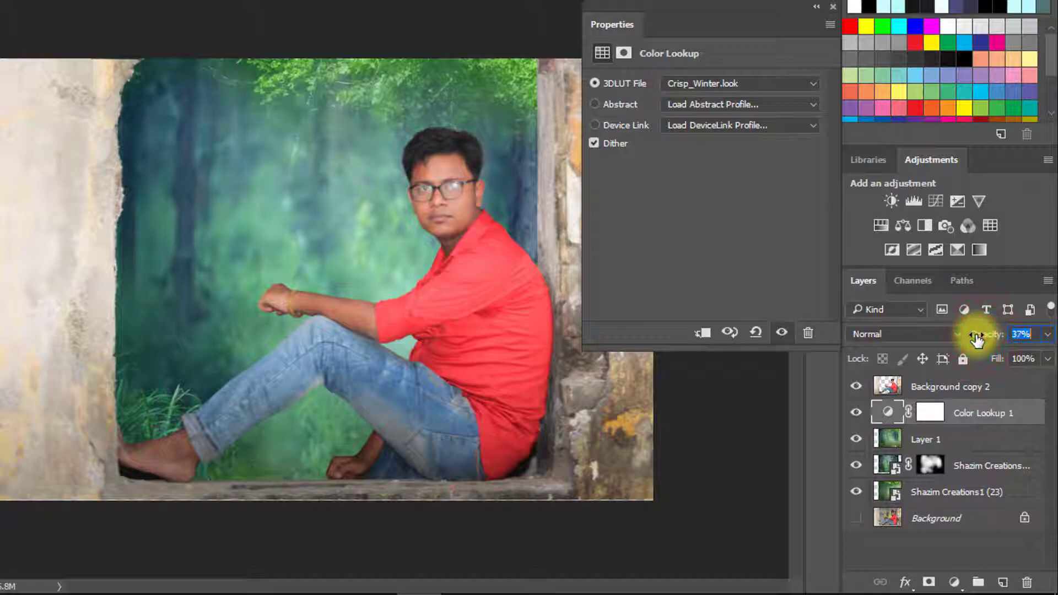
left_click(829, 5)
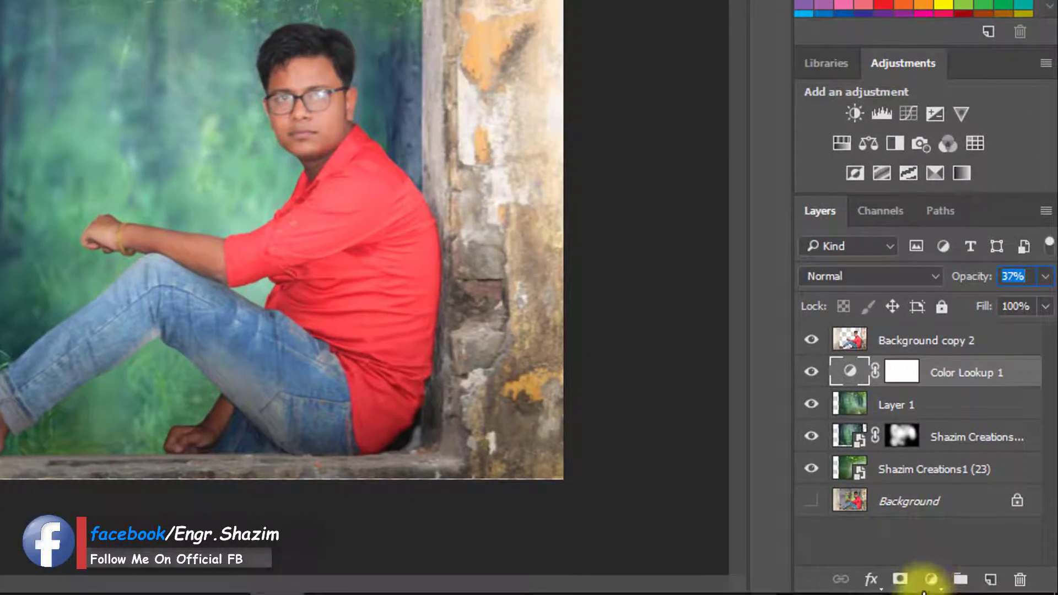
Add a linear Gradient Fill layer above the Color Lookup, fading from light cyan to transparent at 90° and 100% scale
left_click(931, 578)
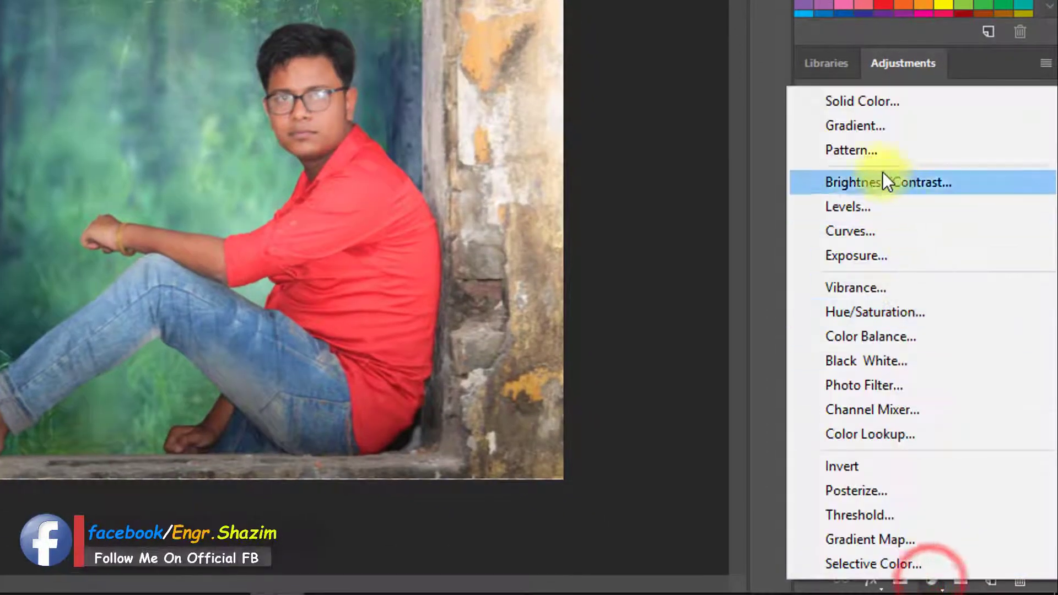
left_click(878, 124)
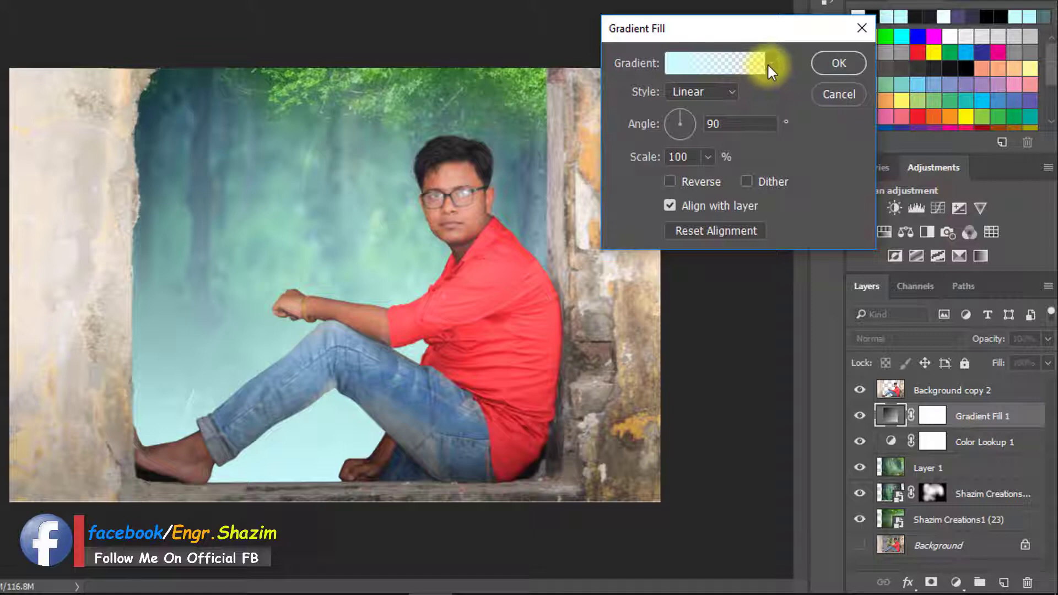
left_click(826, 71)
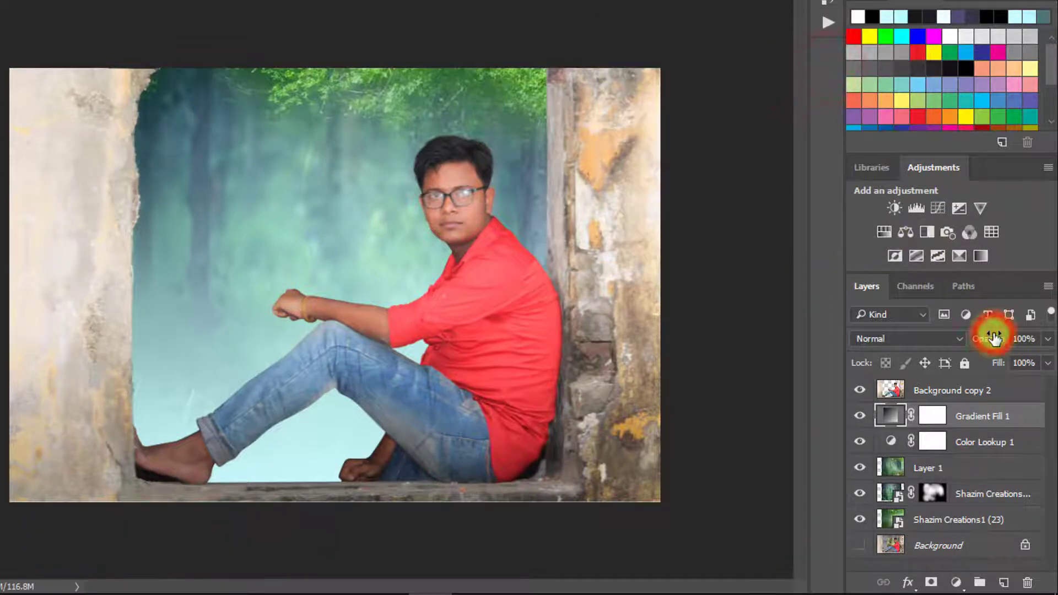
Set the Gradient Fill layer's blend mode to Soft Light and its opacity to 34%
left_click_drag(968, 345, 963, 344)
left_click(930, 339)
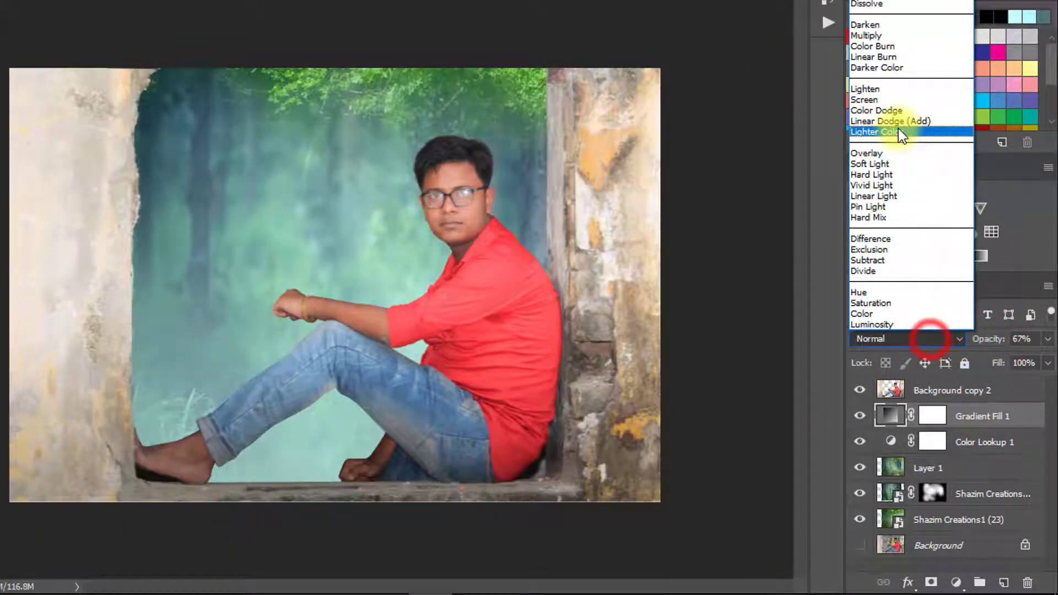
left_click(902, 164)
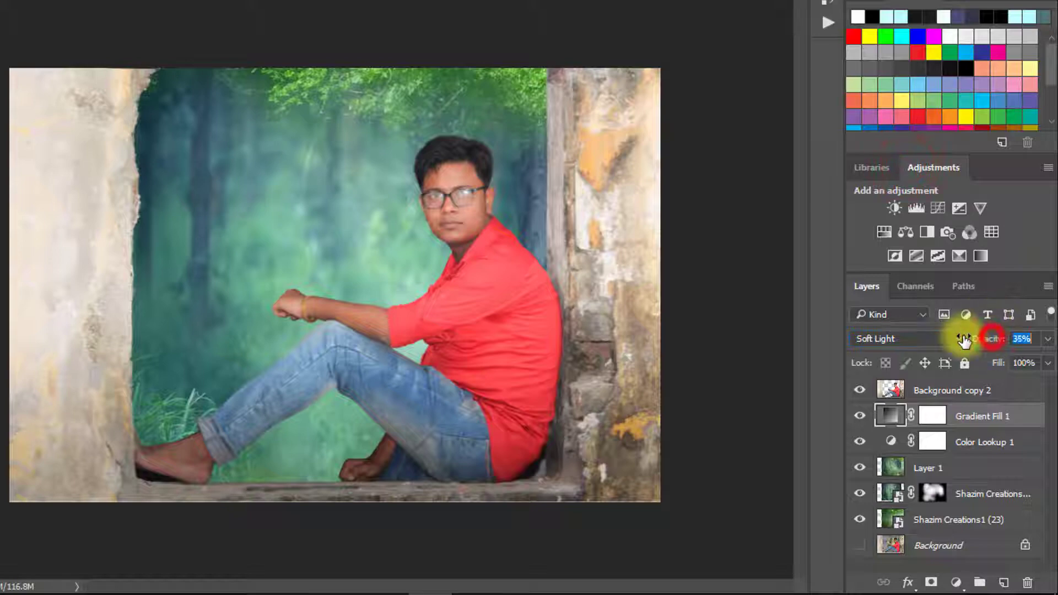
left_click_drag(962, 341, 962, 341)
left_click(928, 338)
left_click(928, 342)
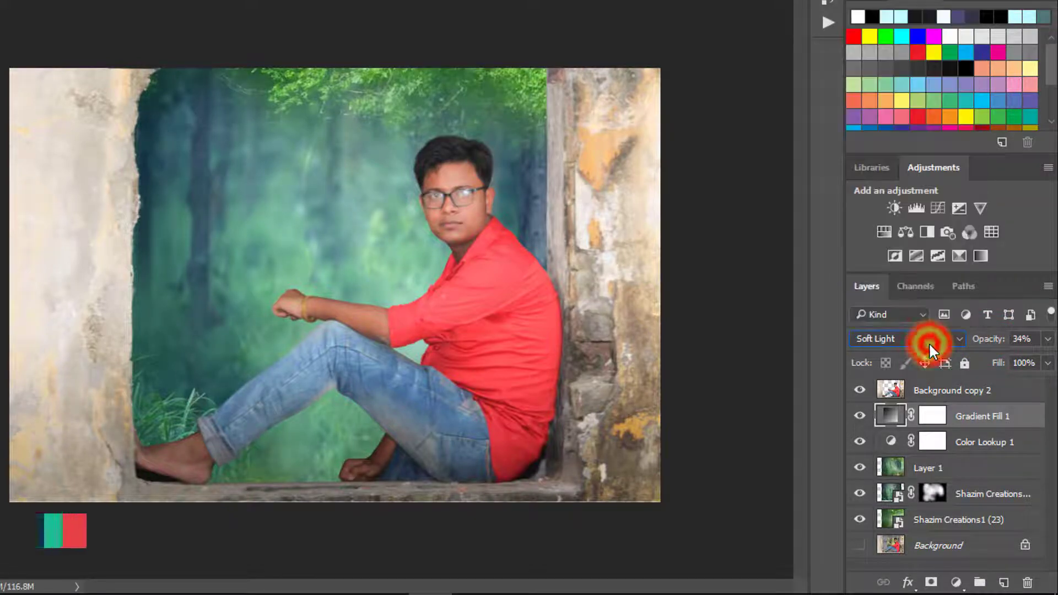
Change the Gradient Fill layer's gradient to the SG Duotone 09 preset and lower the layer's opacity to 10%
double_click(888, 416)
left_click(733, 61)
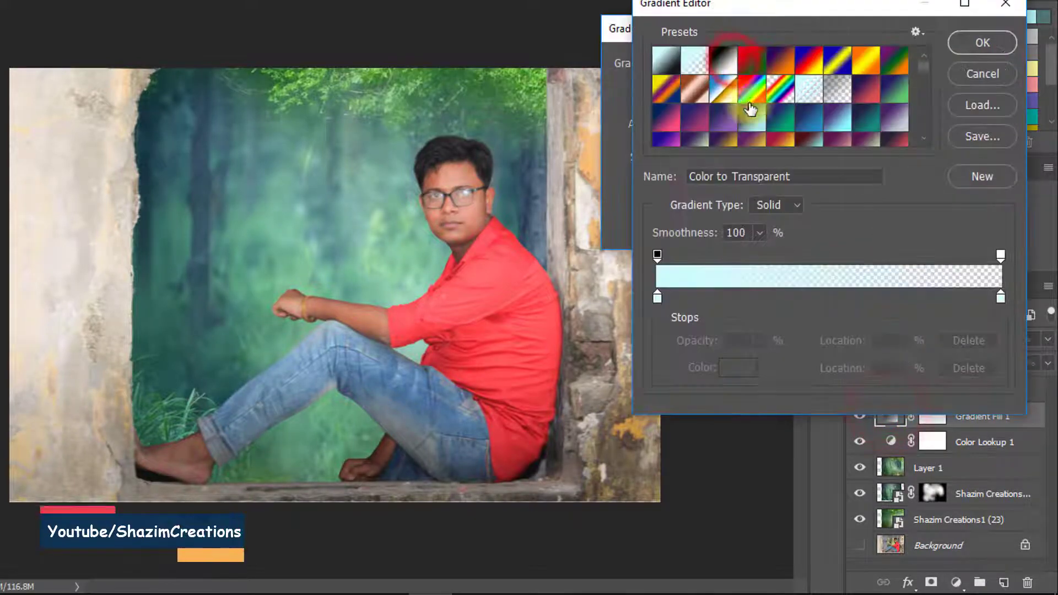
left_click(753, 117)
left_click(786, 124)
left_click(840, 121)
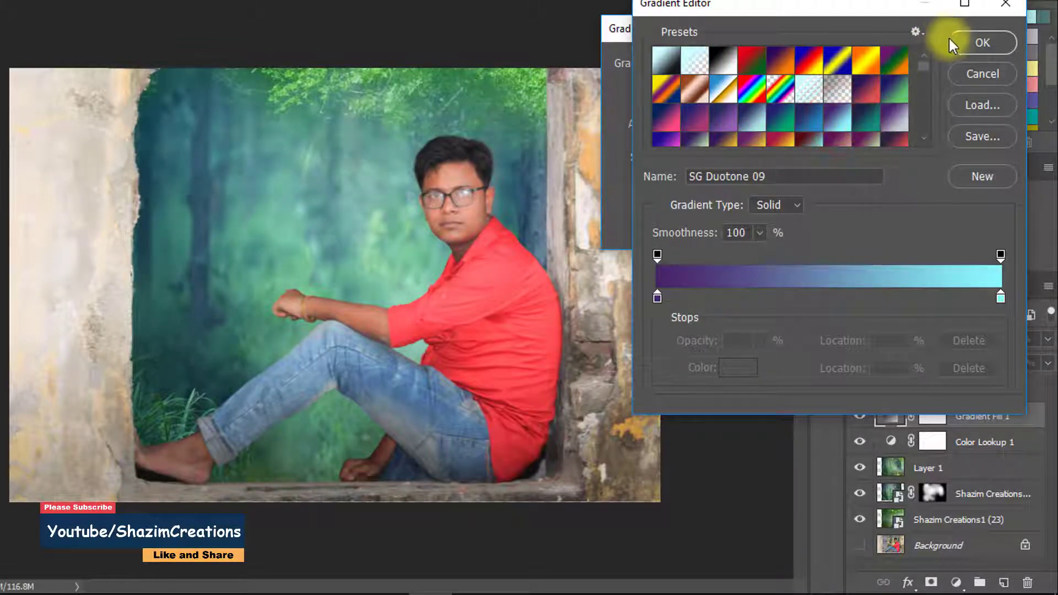
left_click(973, 42)
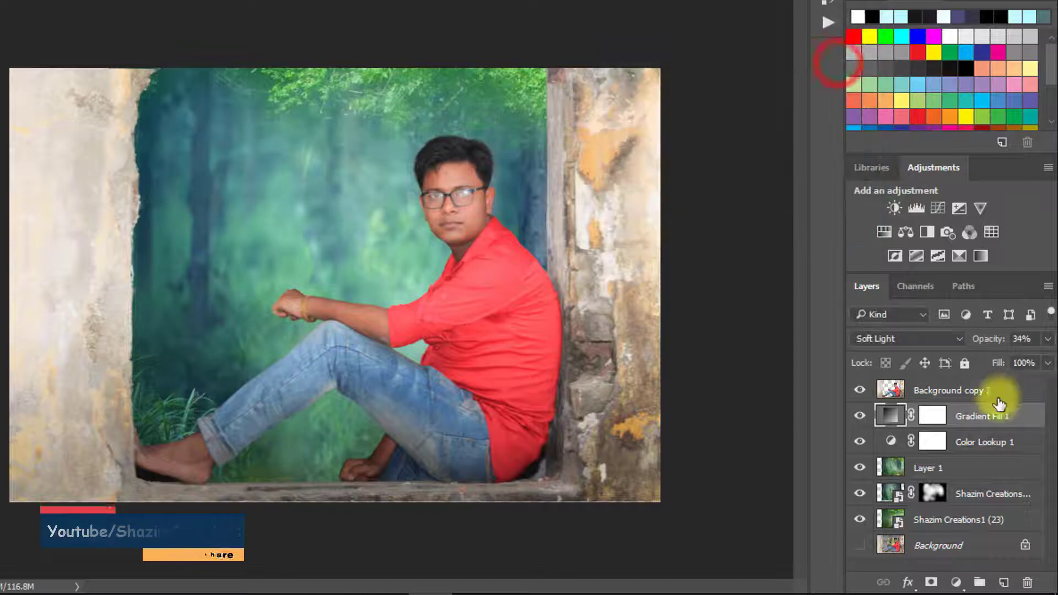
left_click_drag(988, 338, 961, 345)
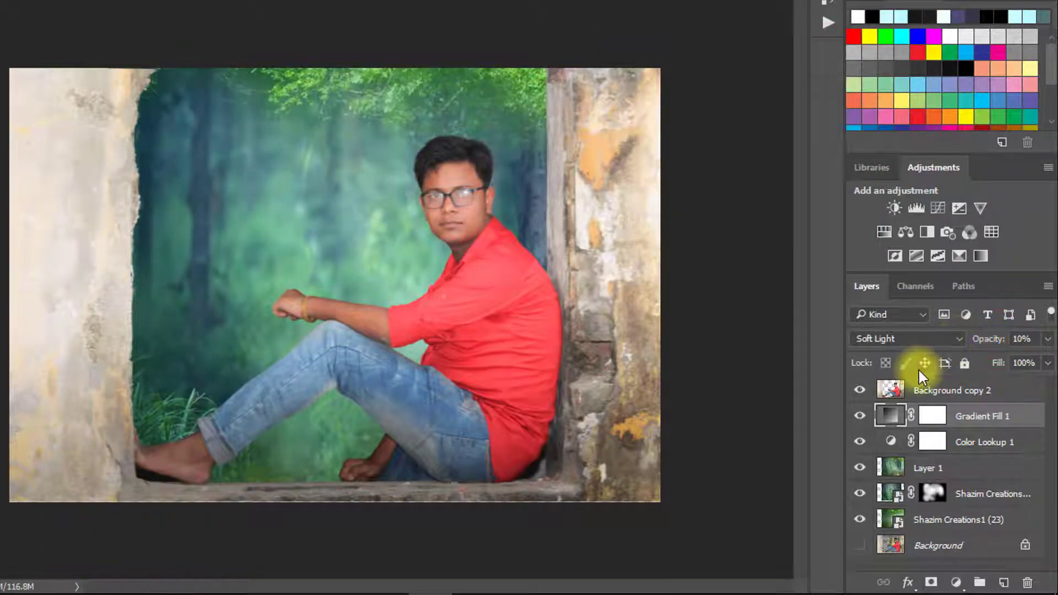
Stamp all visible layers into a new layer above Background copy 2 and open it in the Color Efex Pro 4 filter
left_click(955, 391)
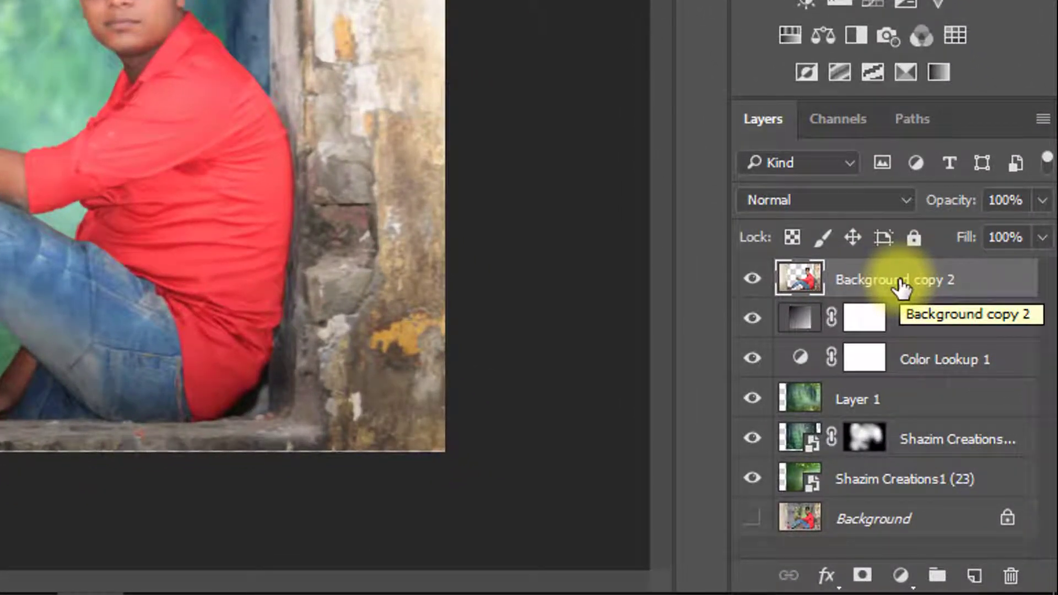
key("ctrl+alt+shift+e")
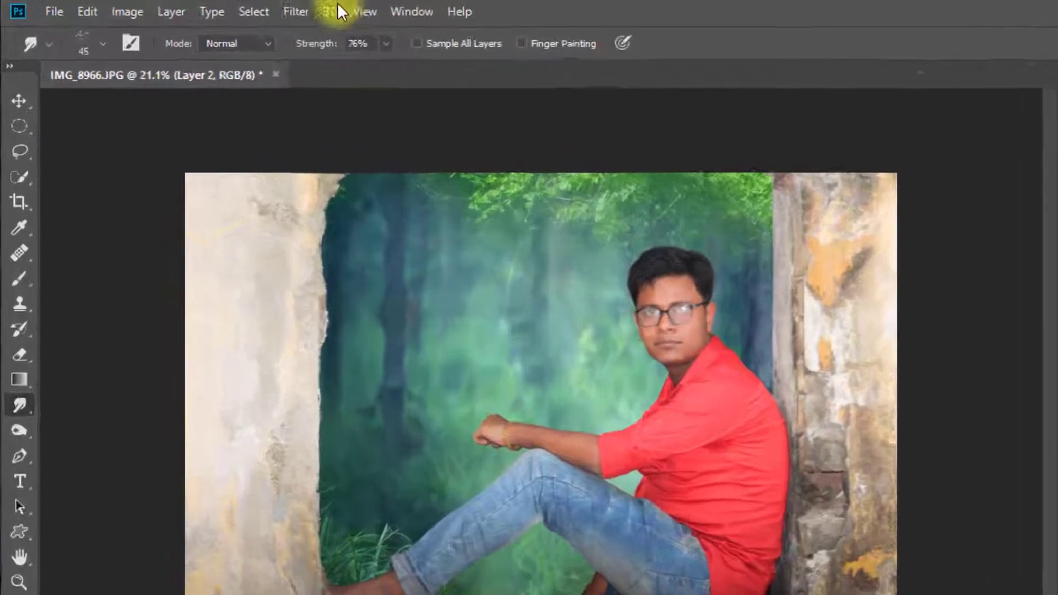
left_click(235, 9)
left_click(360, 337)
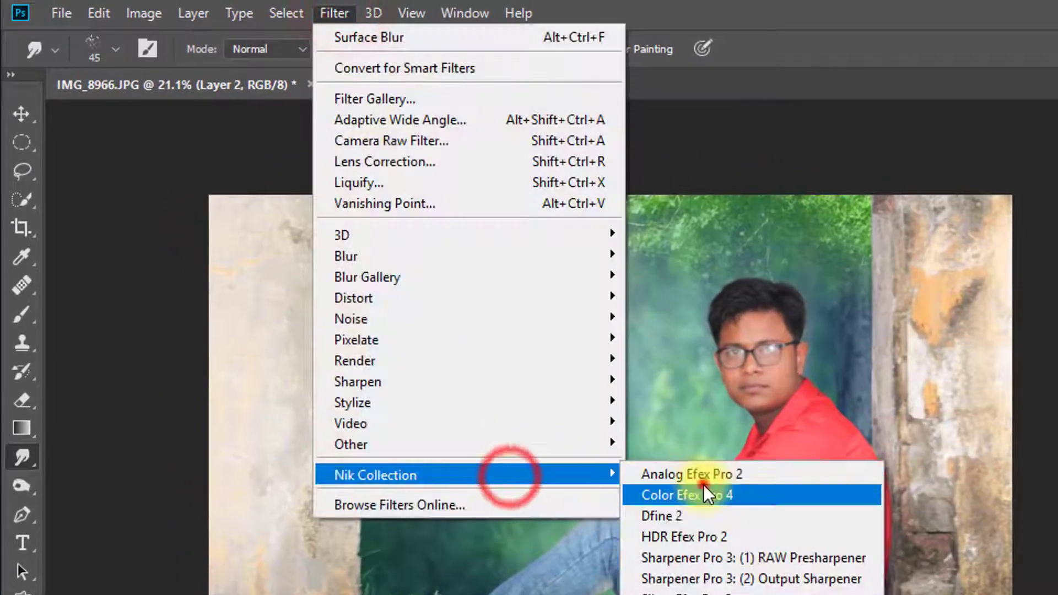
left_click(703, 484)
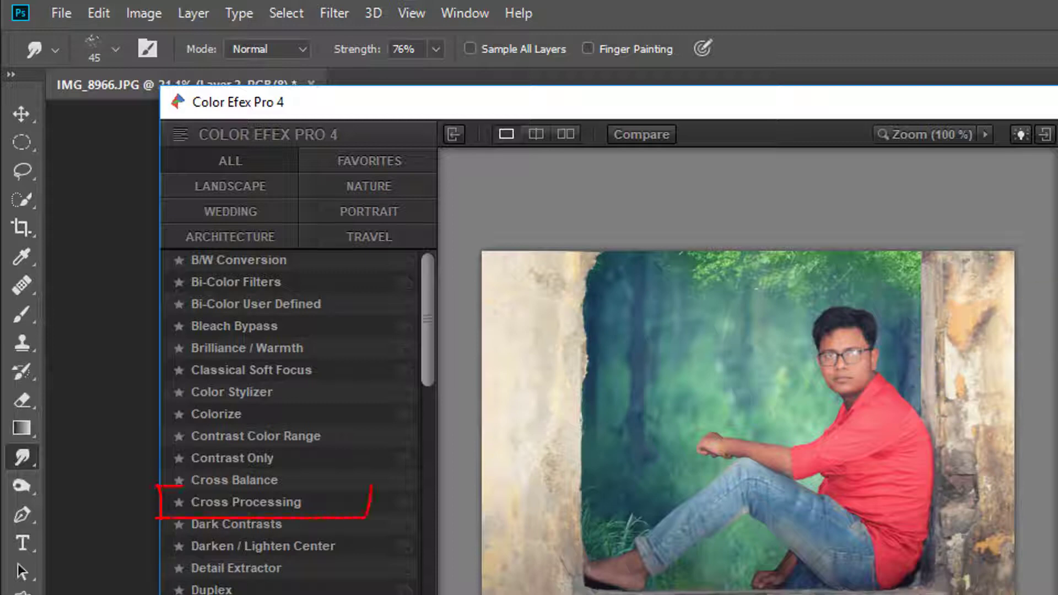
Apply the Cross Processing filter with method T04 to the stamped layer
left_click(197, 499)
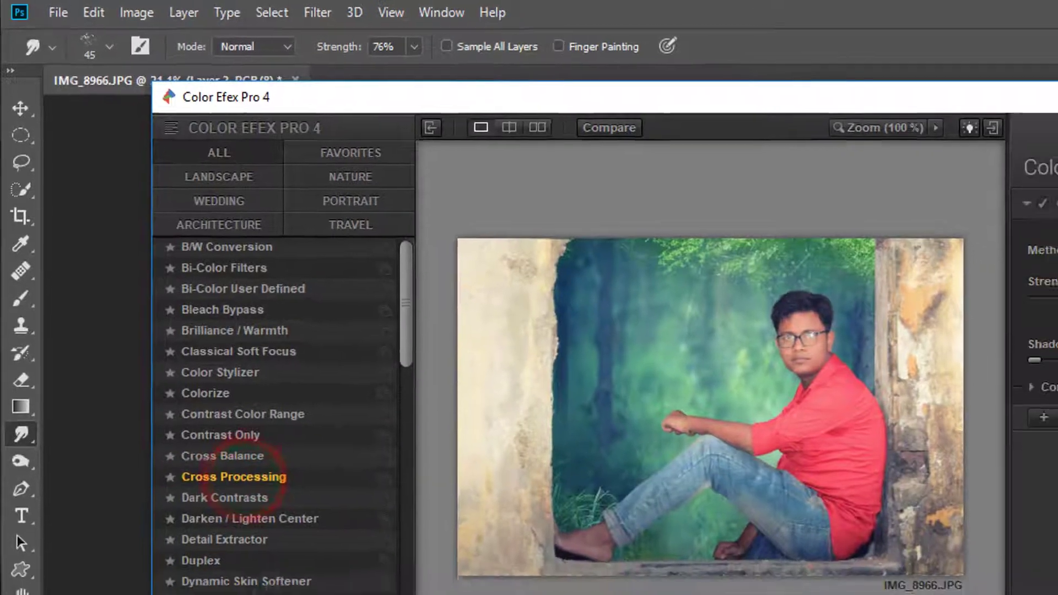
left_click(958, 201)
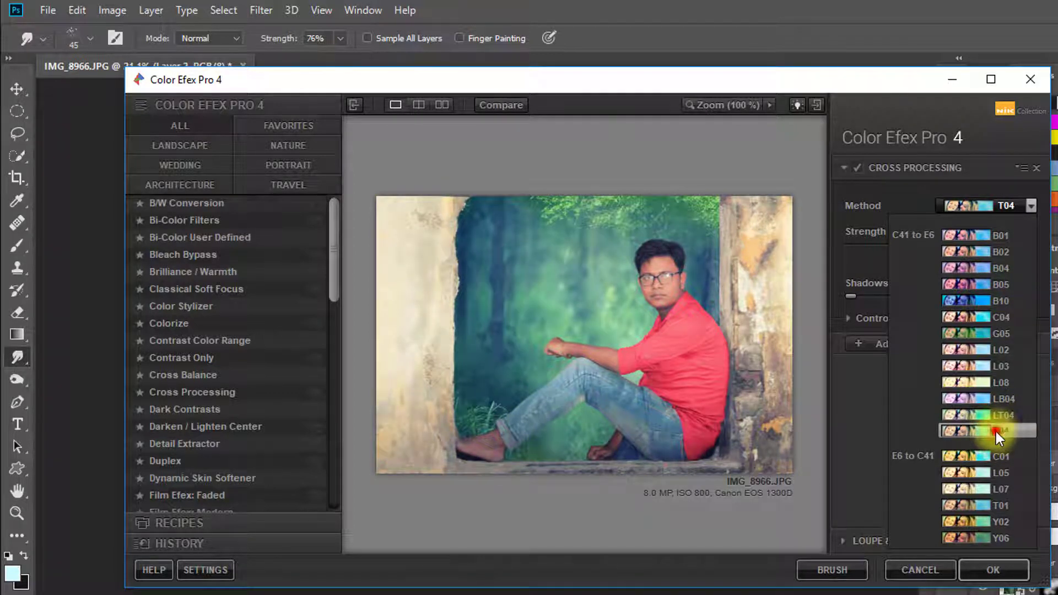
left_click(996, 431)
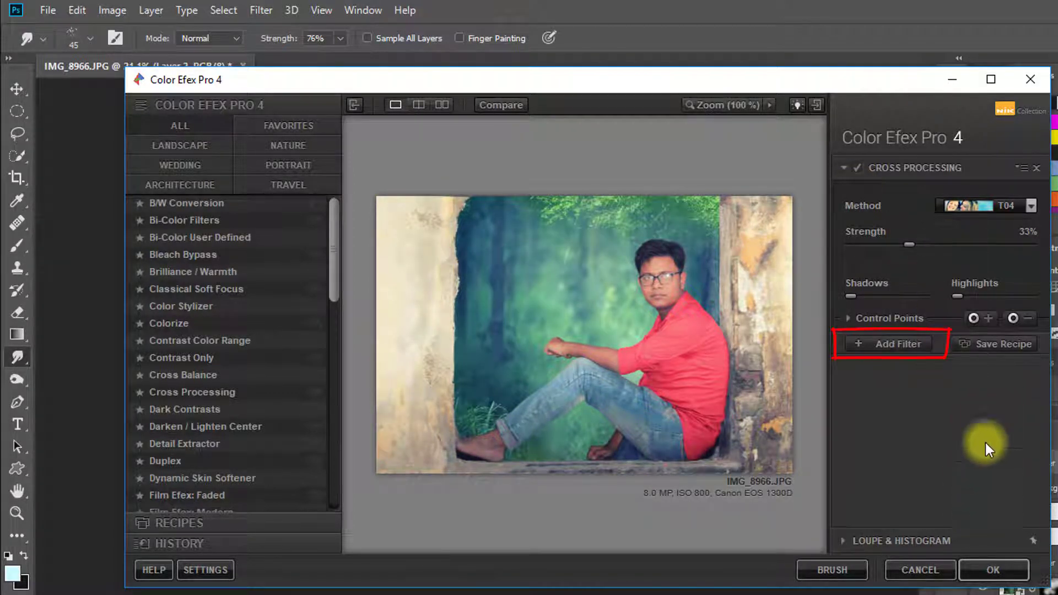
Add a Darken / Lighten Center filter with center luminosity 15%, border luminosity -56% and center size 42%, and apply the effects
left_click(898, 344)
left_click(197, 426)
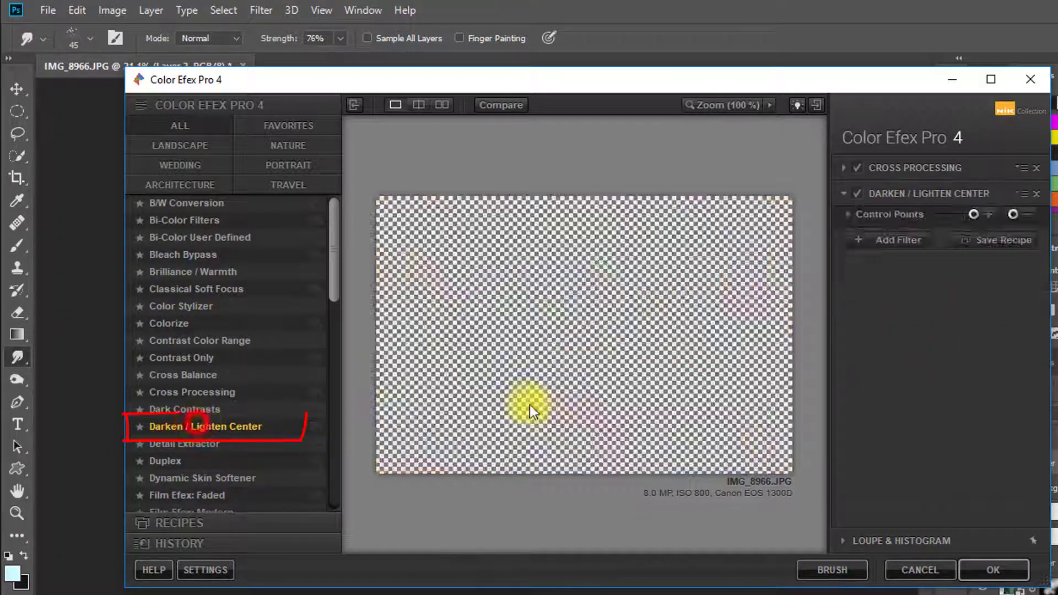
mouse_move(964, 268)
left_mouse_down()
mouse_move(910, 267)
mouse_move(934, 270)
mouse_move(937, 282)
mouse_move(1013, 266)
mouse_move(928, 272)
mouse_move(952, 280)
left_mouse_up()
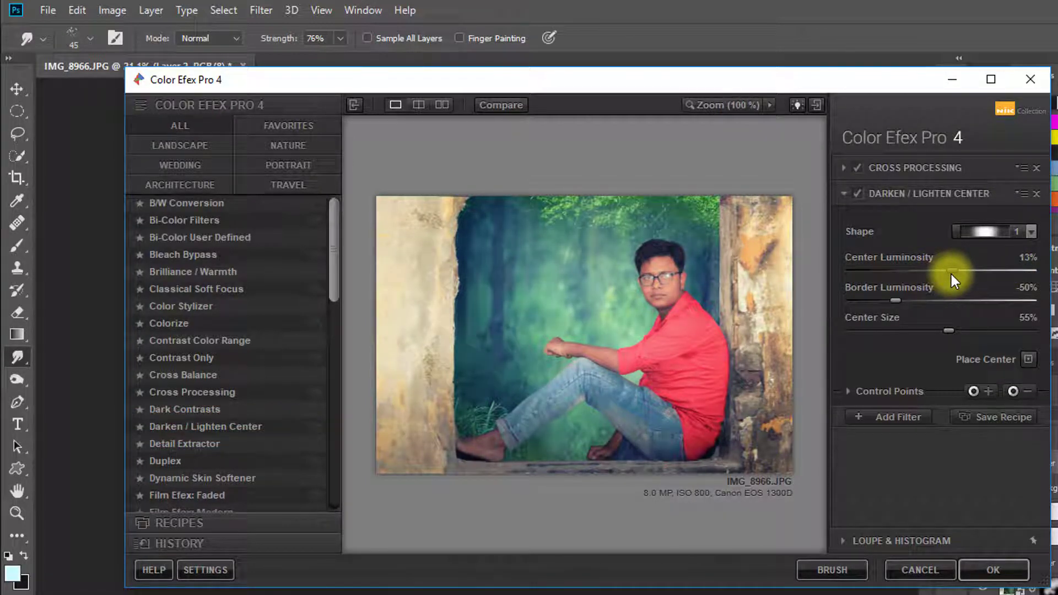
mouse_move(895, 300)
left_mouse_down()
mouse_move(915, 299)
mouse_move(807, 286)
mouse_move(878, 296)
left_mouse_up()
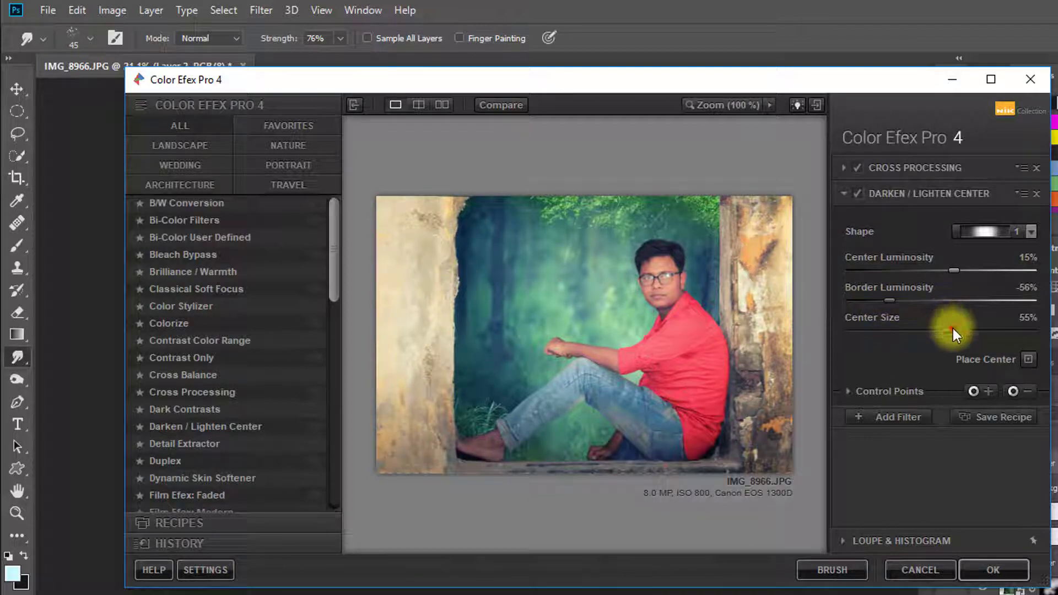
left_click_drag(954, 329, 930, 327)
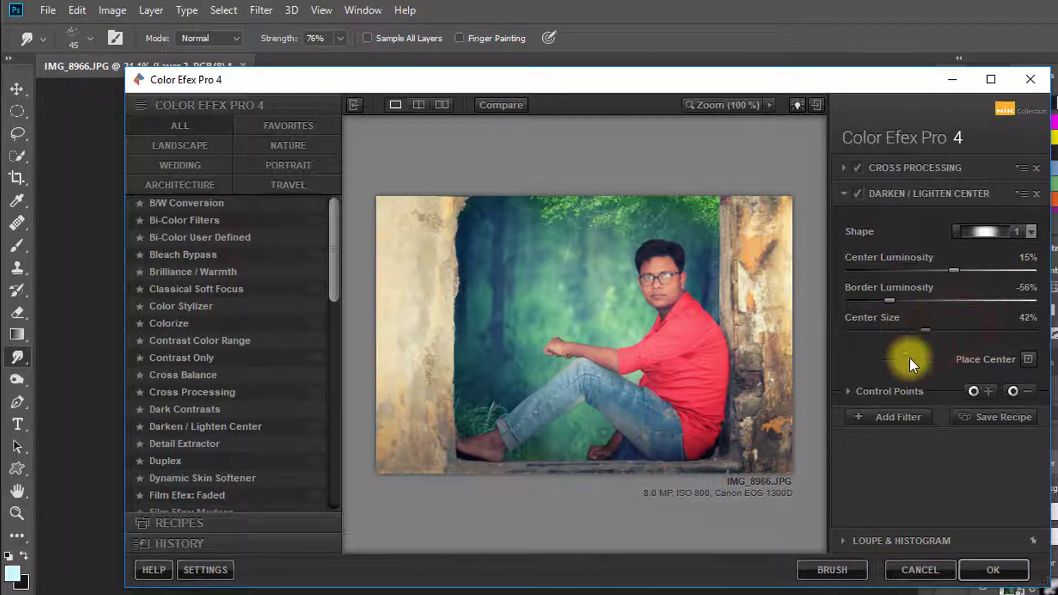
left_click(896, 417)
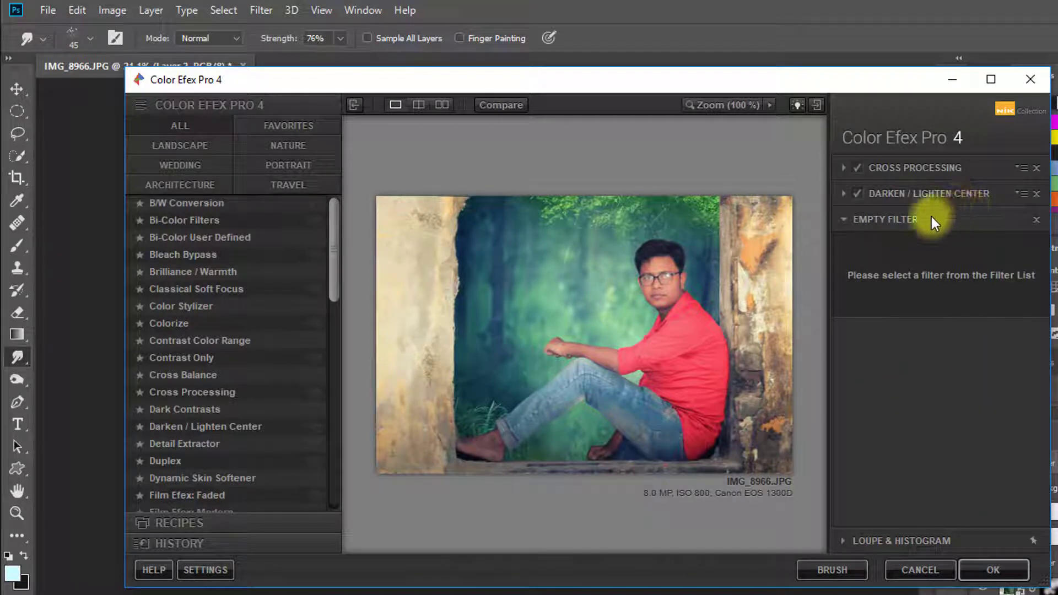
left_click(990, 564)
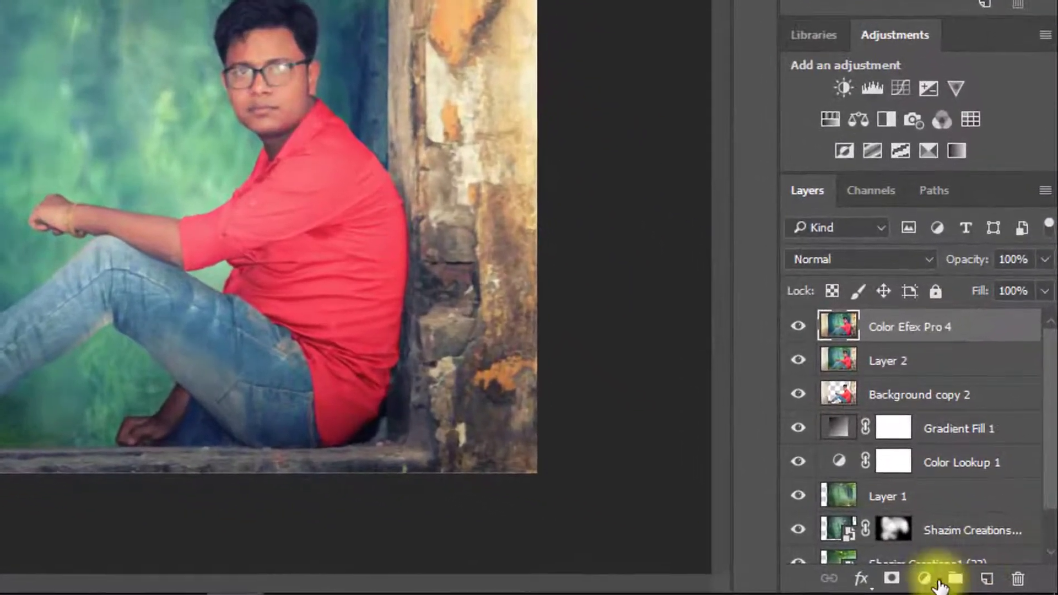
Add a linear Gradient Fill layer above the Color Efex Pro 4 layer using the dark blue to green preset at 90°
left_click(951, 582)
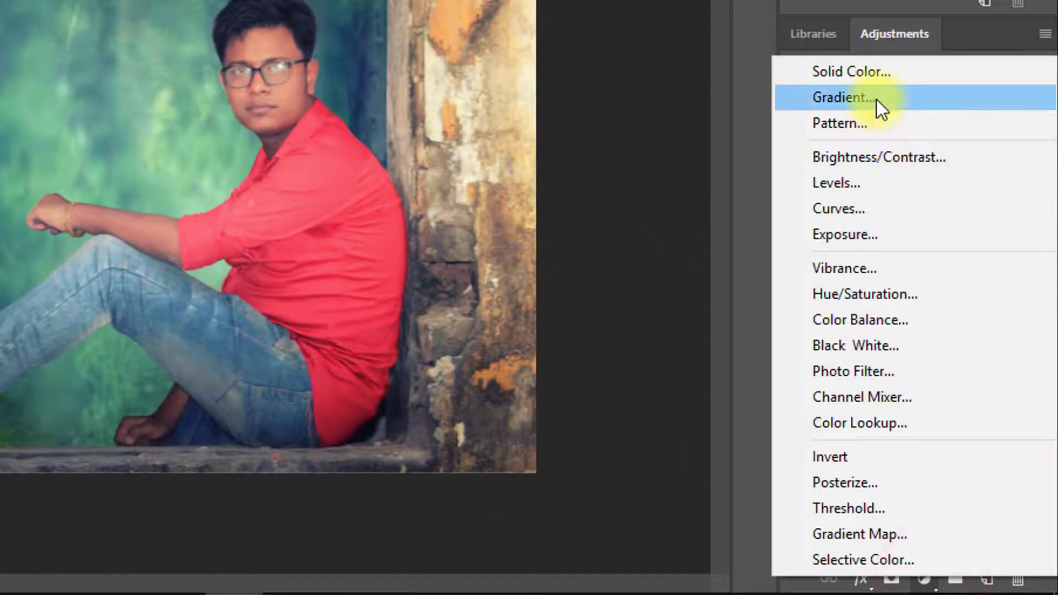
left_click(877, 100)
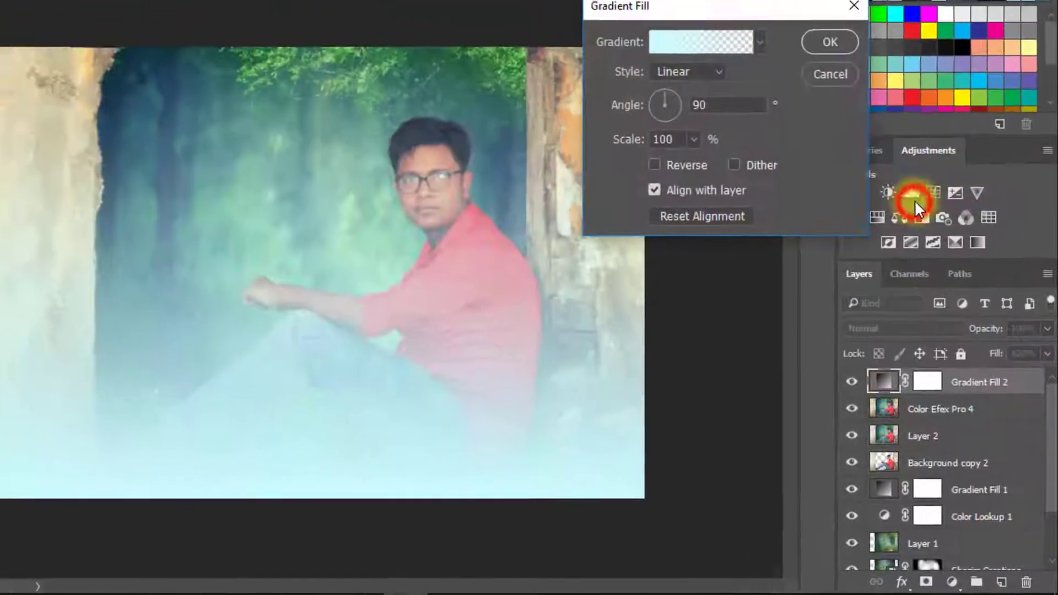
left_click(765, 53)
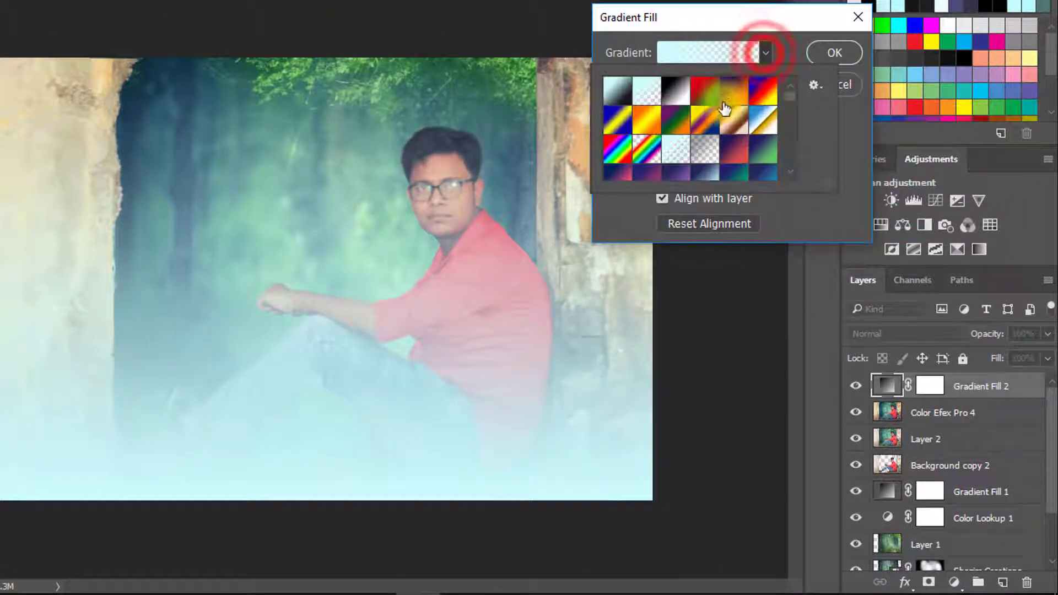
scroll(769, 166, "down", 2)
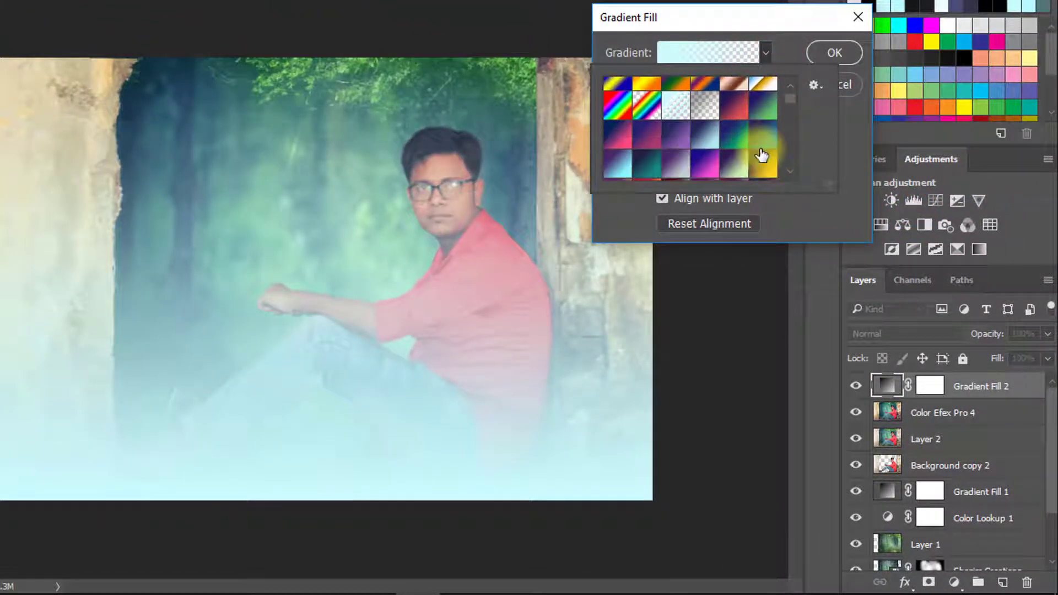
scroll(765, 160, "up", 2)
left_click(764, 150)
left_click(788, 48)
left_click(823, 52)
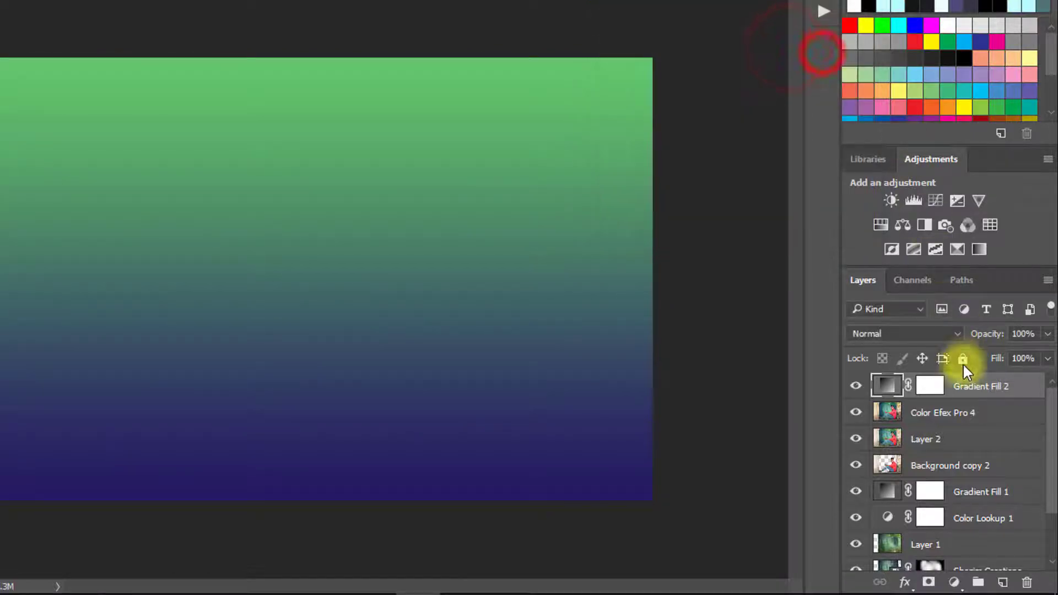
Set the top Gradient Fill layer's blend mode to Soft Light and its opacity to 35%
left_click_drag(987, 335, 939, 331)
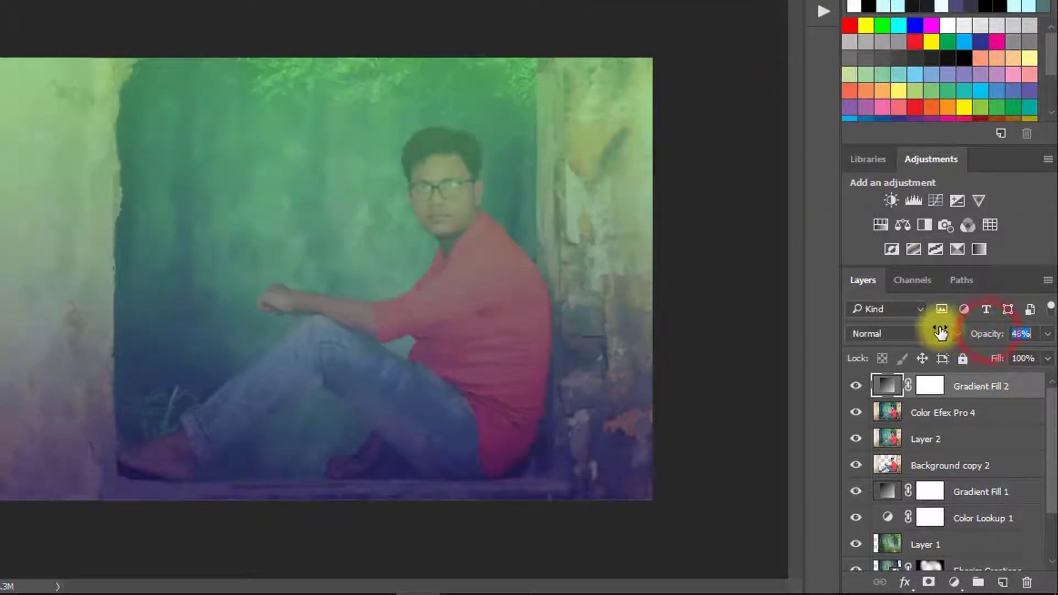
left_click(925, 334)
left_click(872, 156)
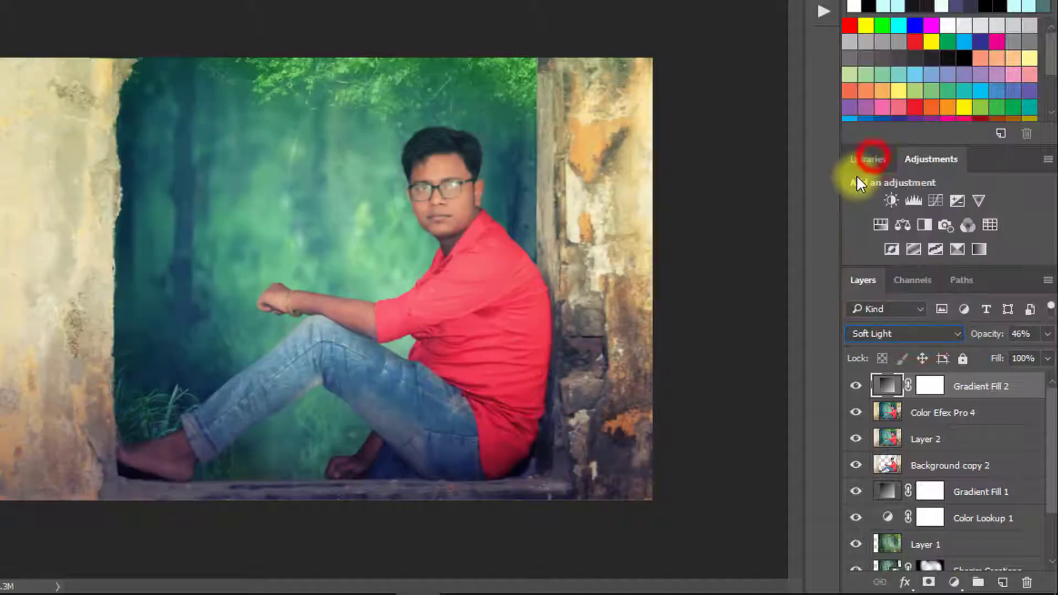
left_click_drag(986, 333, 980, 333)
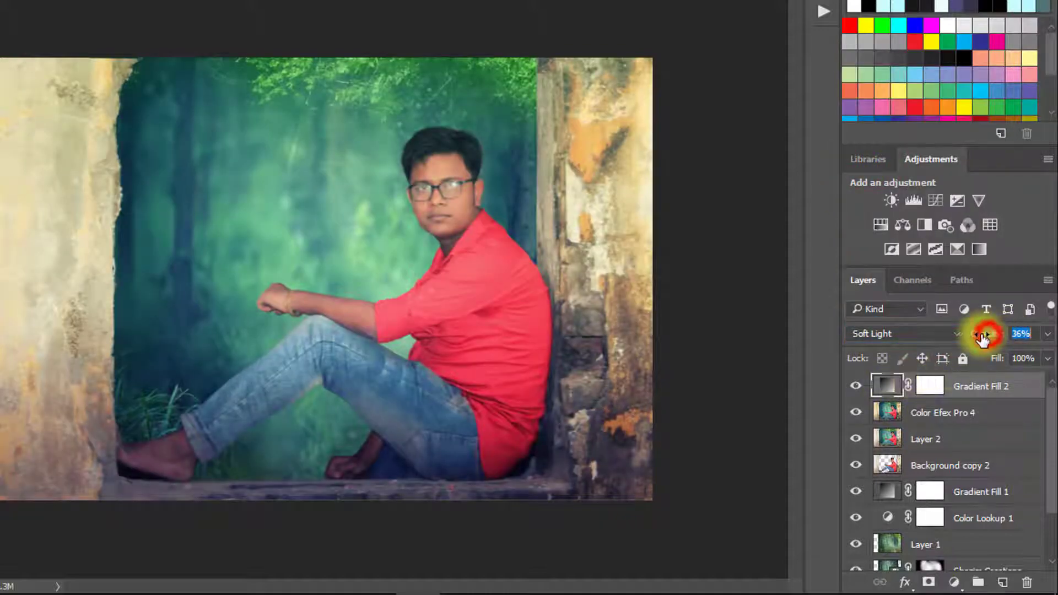
Try several duotone presets on the top Gradient Fill layer and settle on the light cyan to transparent gradient
double_click(891, 386)
left_click(765, 52)
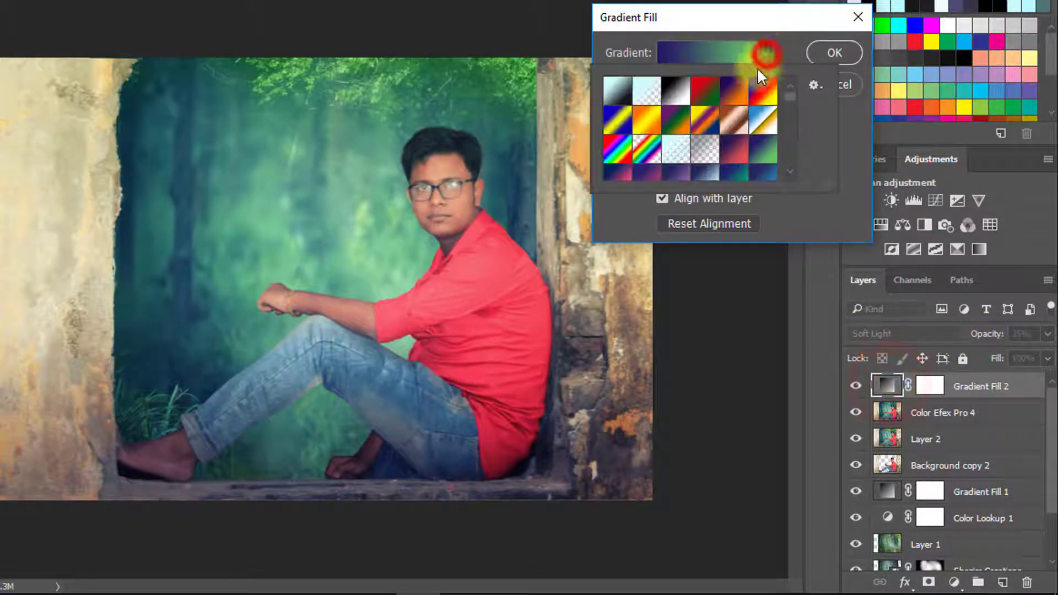
scroll(680, 162, "down", 1)
left_click(617, 148)
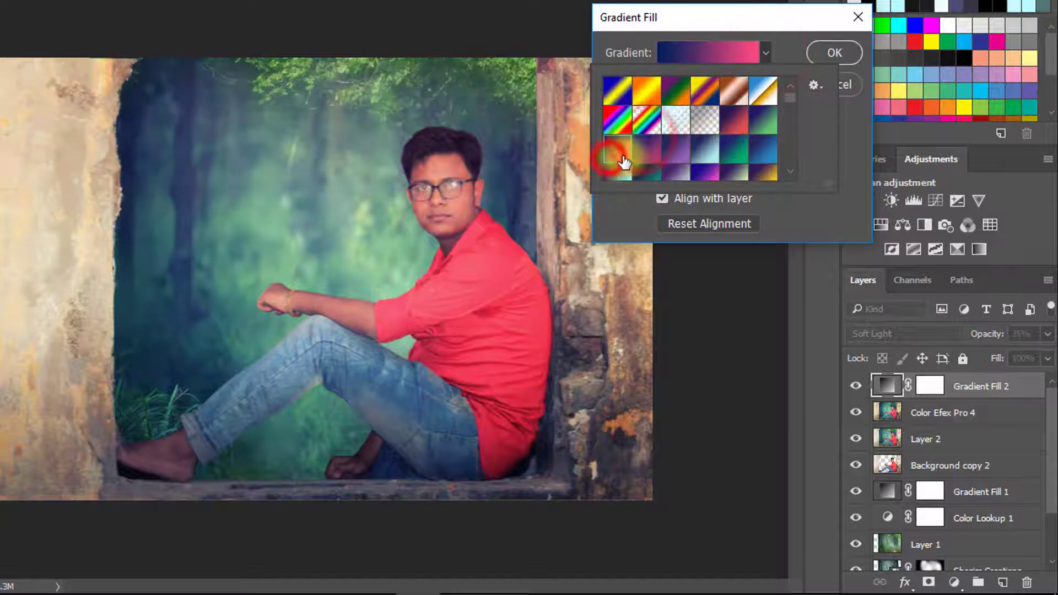
left_click(673, 157)
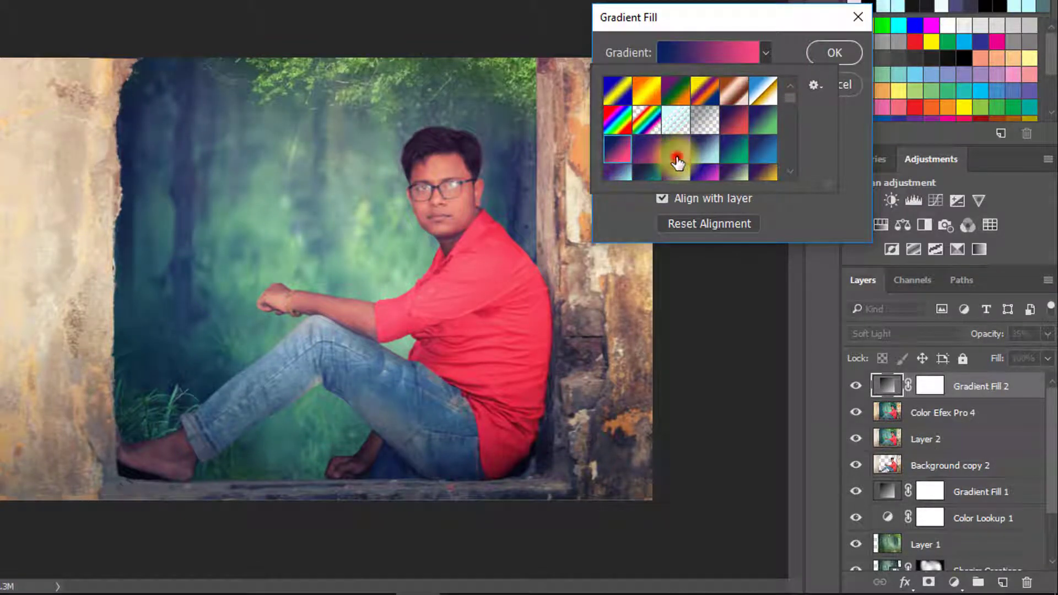
left_click(706, 155)
scroll(689, 155, "down", 1)
left_click(643, 135)
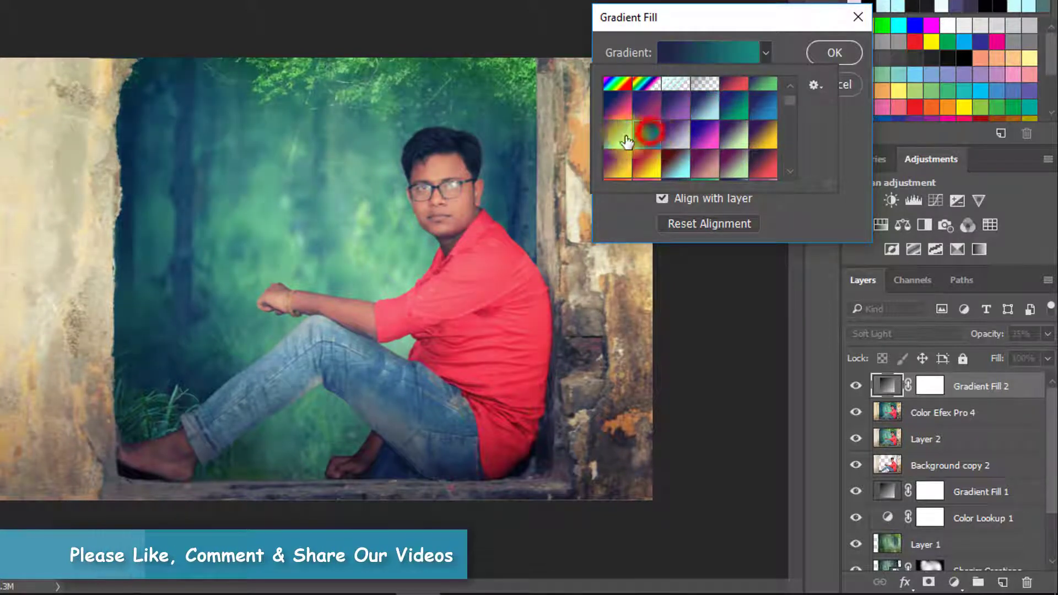
scroll(617, 137, "up", 3)
left_click(677, 95)
left_click(648, 95)
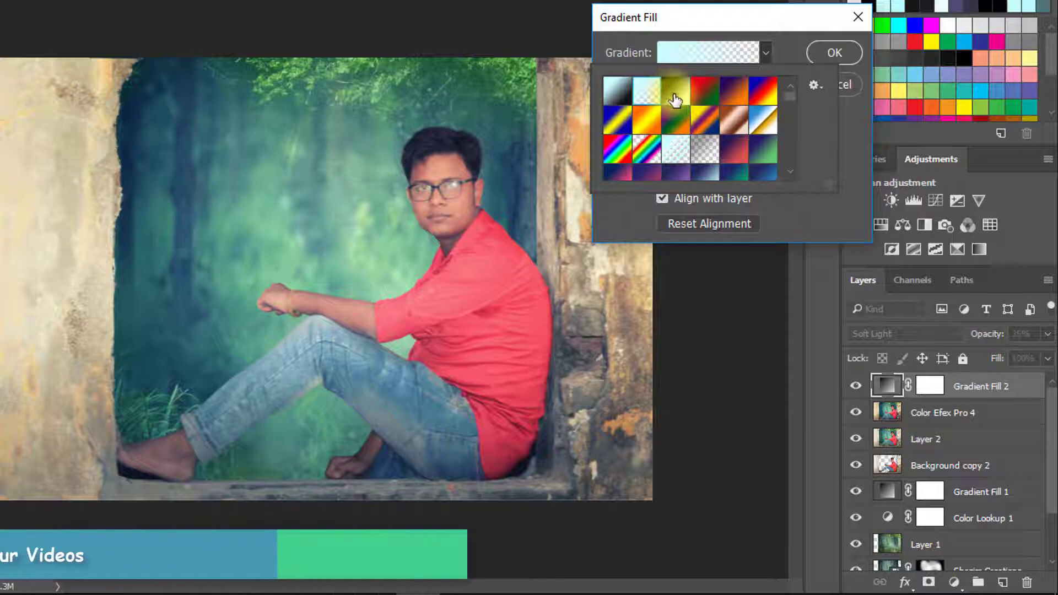
left_click(792, 46)
left_click(832, 53)
Compare the image with and without the top Gradient Fill layer and lower its opacity to 10%
left_click(856, 385)
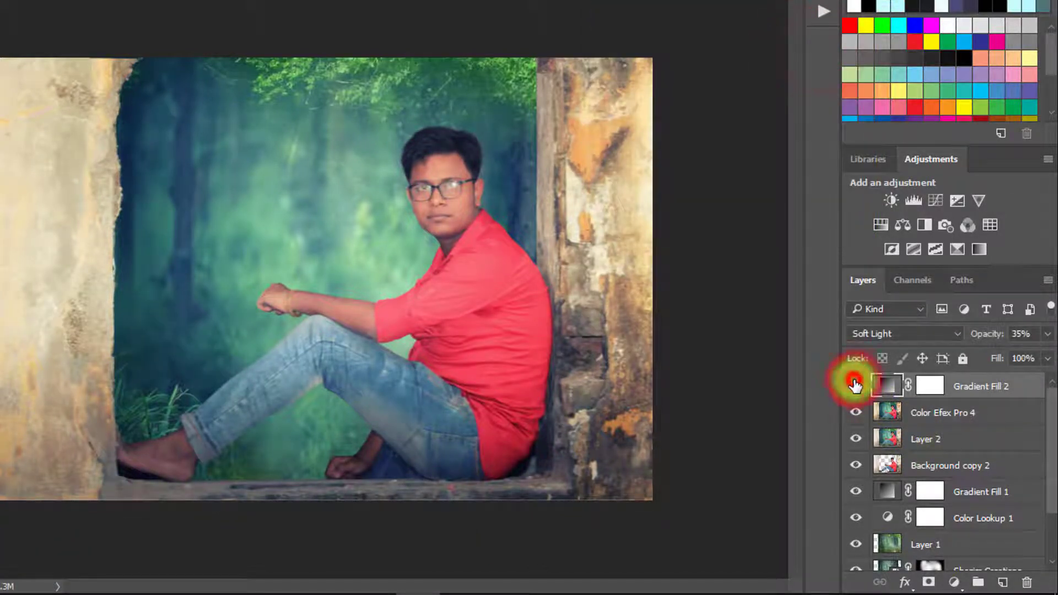
left_click(855, 385)
left_click_drag(986, 333, 944, 332)
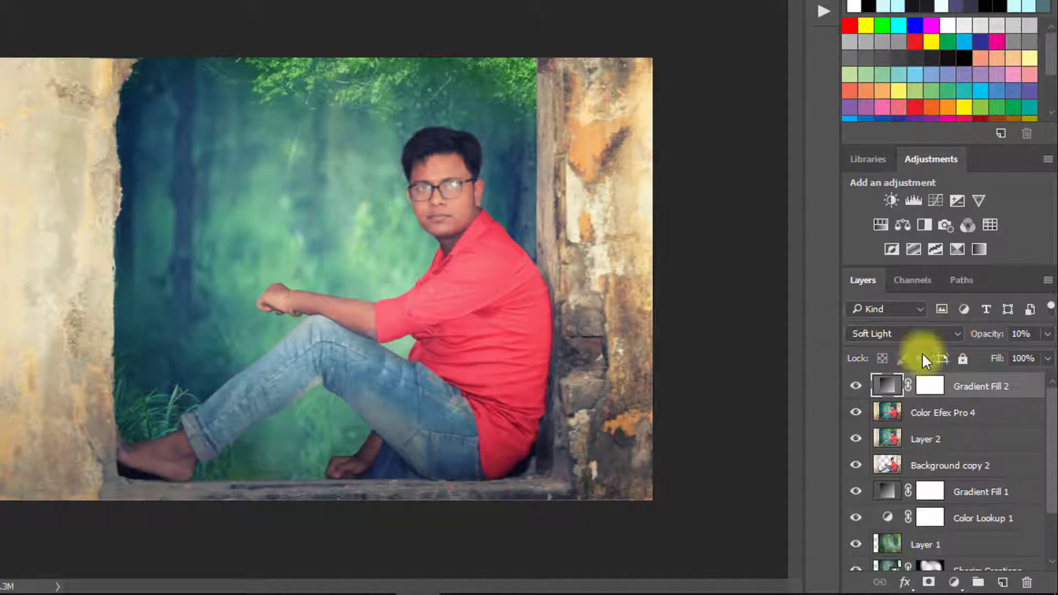
Stamp all visible layers into a new top layer and add a Color Lookup adjustment layer above it
key("ctrl+alt+shift+e")
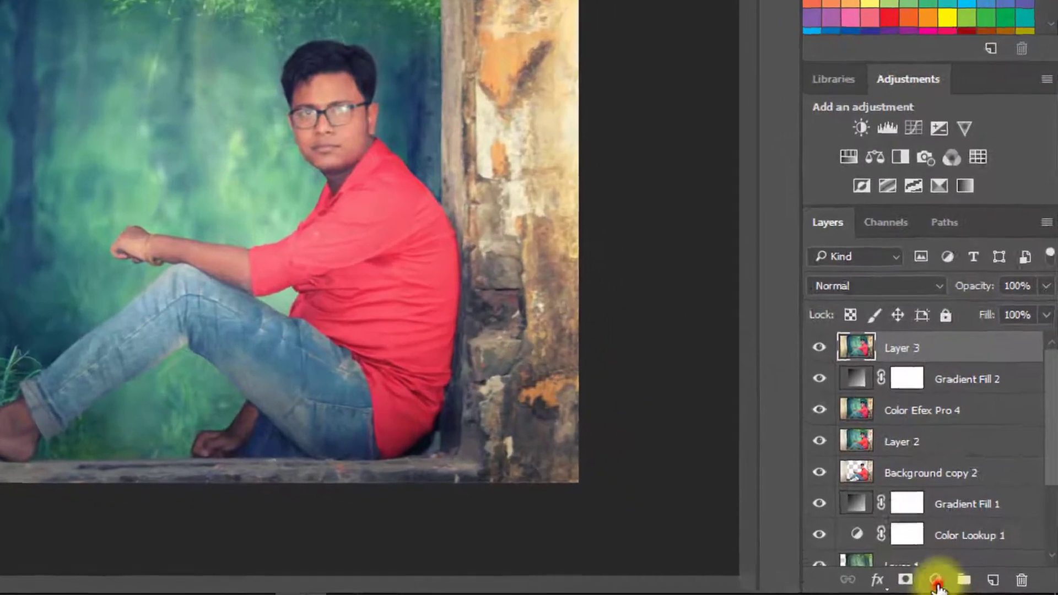
left_click(936, 579)
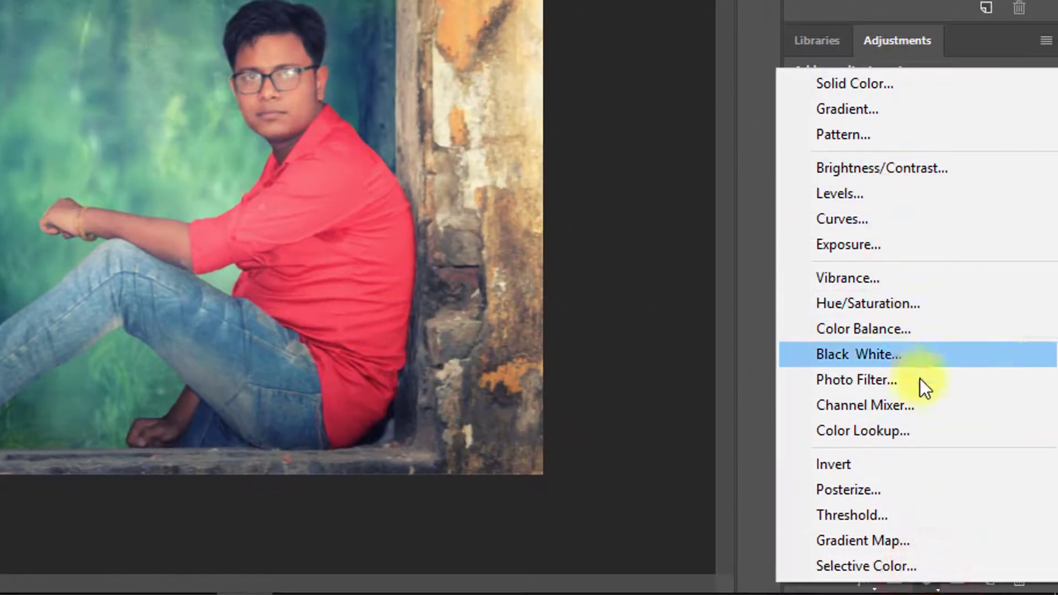
left_click(864, 429)
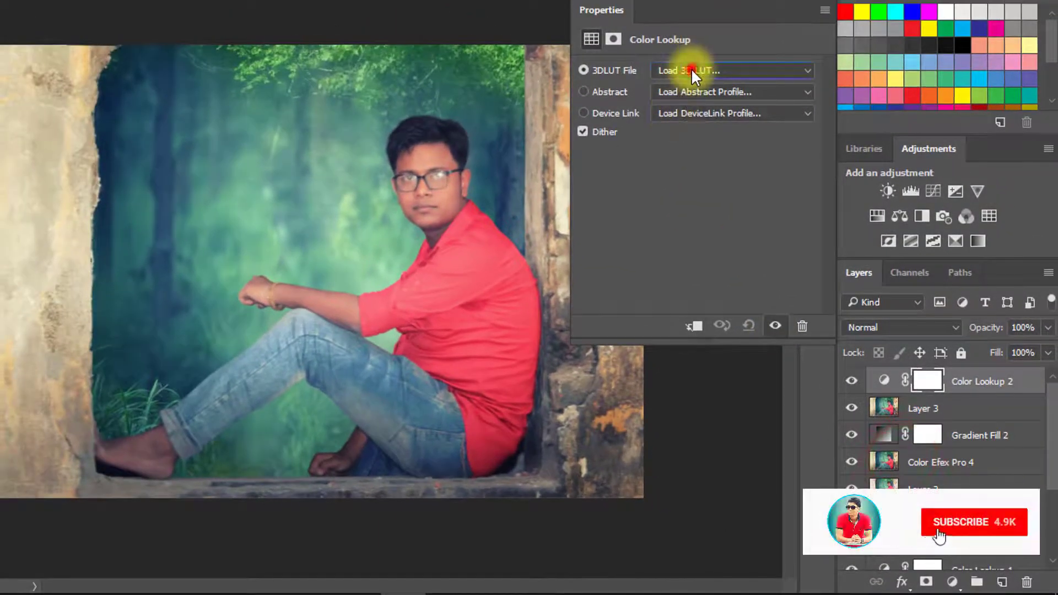
Apply the Candlelight.CUBE table to the new Color Lookup layer, lower its opacity to 20% and toggle its visibility to compare
left_click(690, 69)
left_click(714, 172)
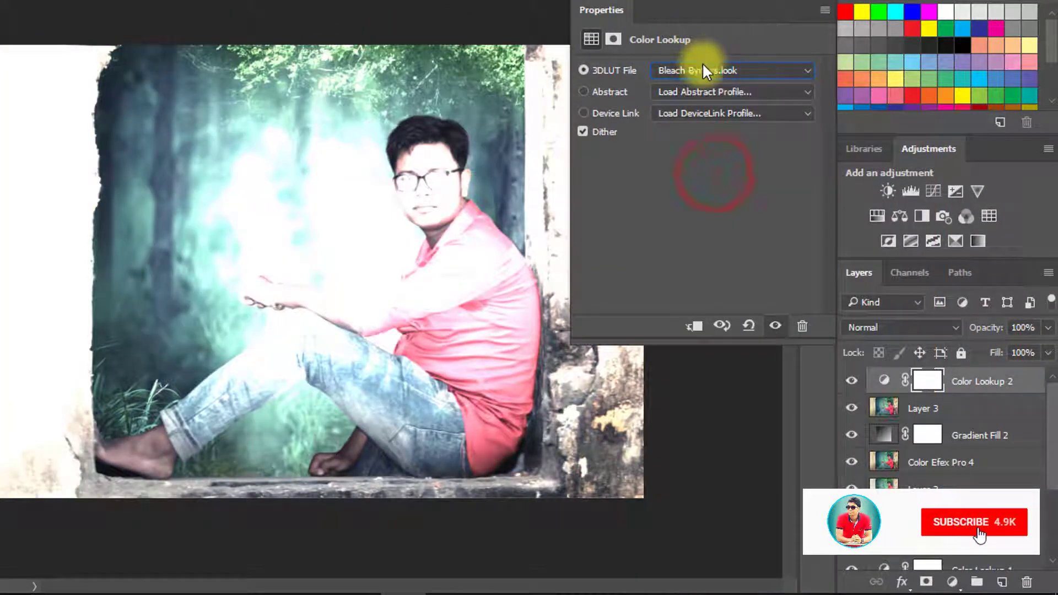
key("Down")
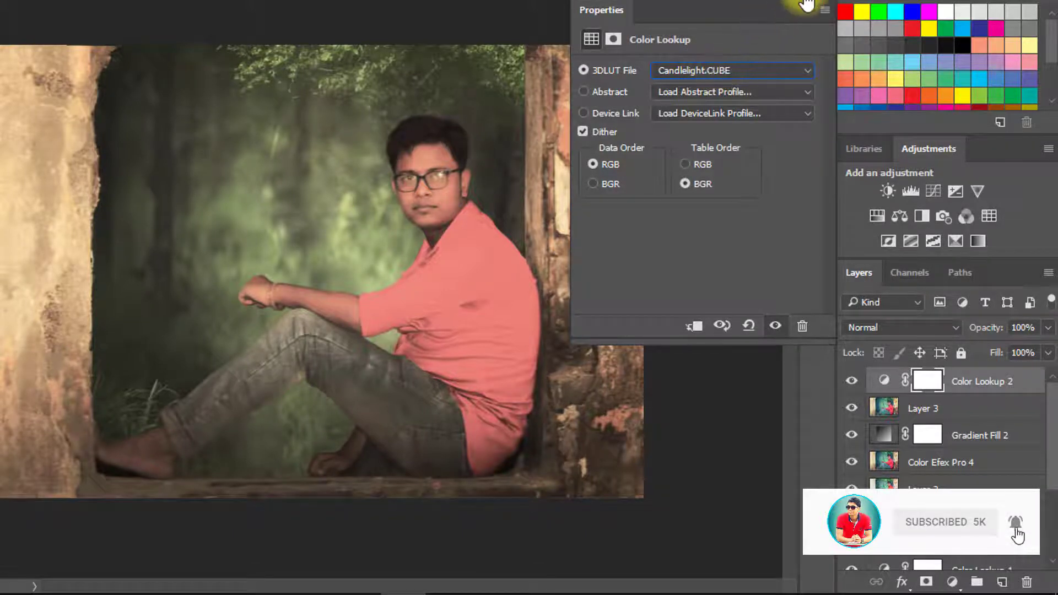
left_click(829, 1)
left_click_drag(988, 327, 904, 322)
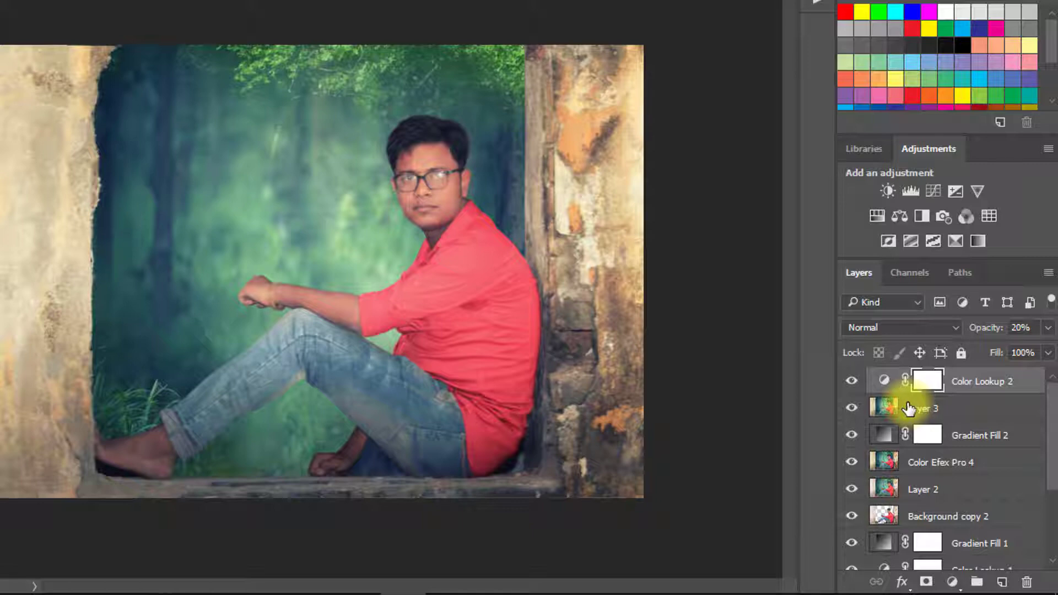
left_click(850, 380)
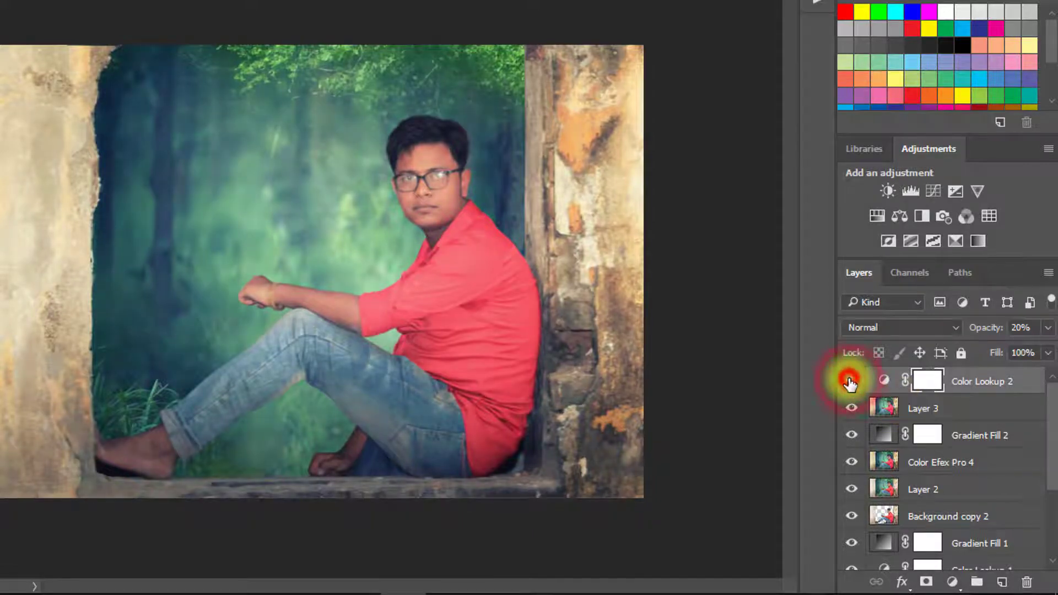
Lower the top Color Lookup layer's opacity to 10% and toggle its visibility to compare the result
left_click(850, 382)
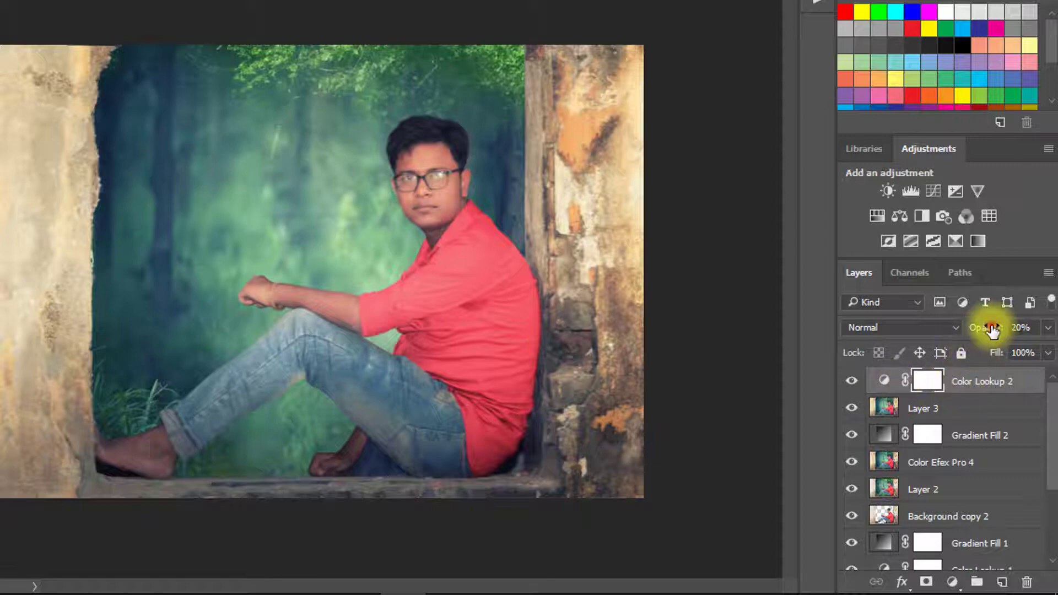
left_click_drag(987, 327, 967, 333)
left_click(848, 380)
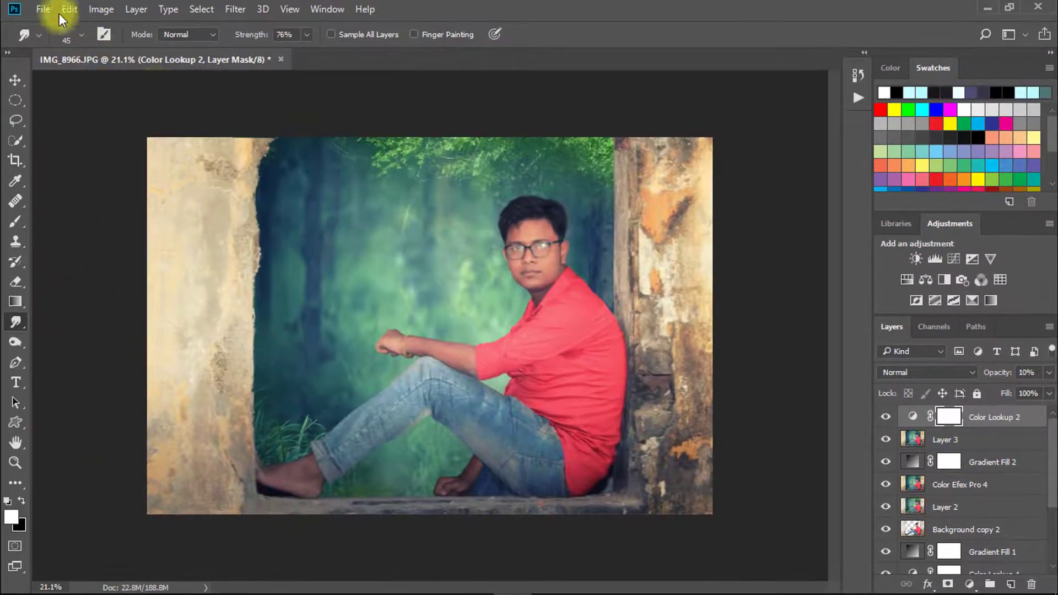
Save the image to the Desktop as a JPEG named "Natural photo" at maximum quality 12 with the Progressive format option
left_click(42, 8)
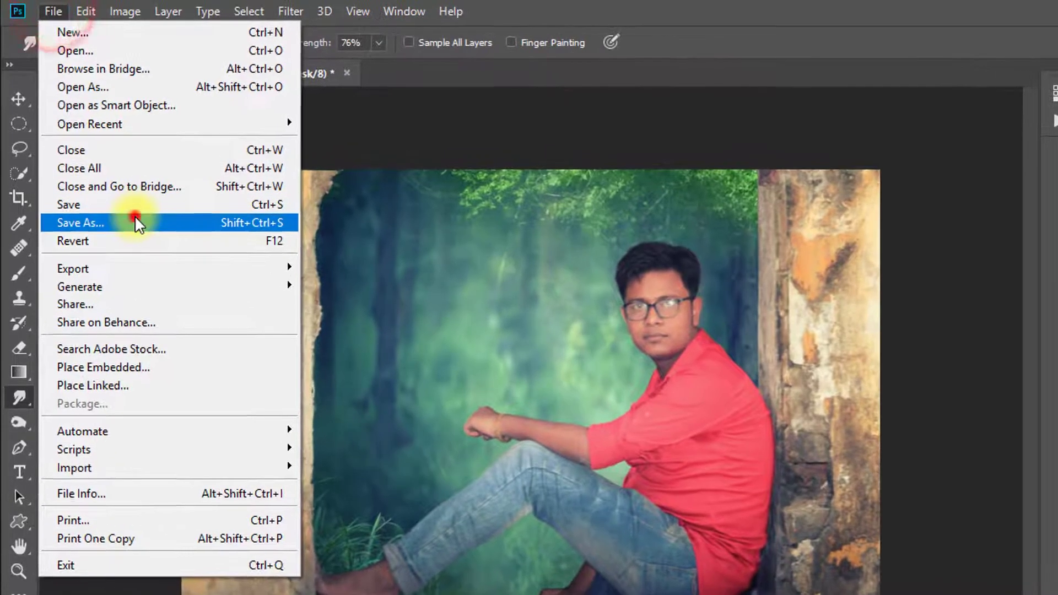
left_click(107, 174)
scroll(256, 193, "up", 1)
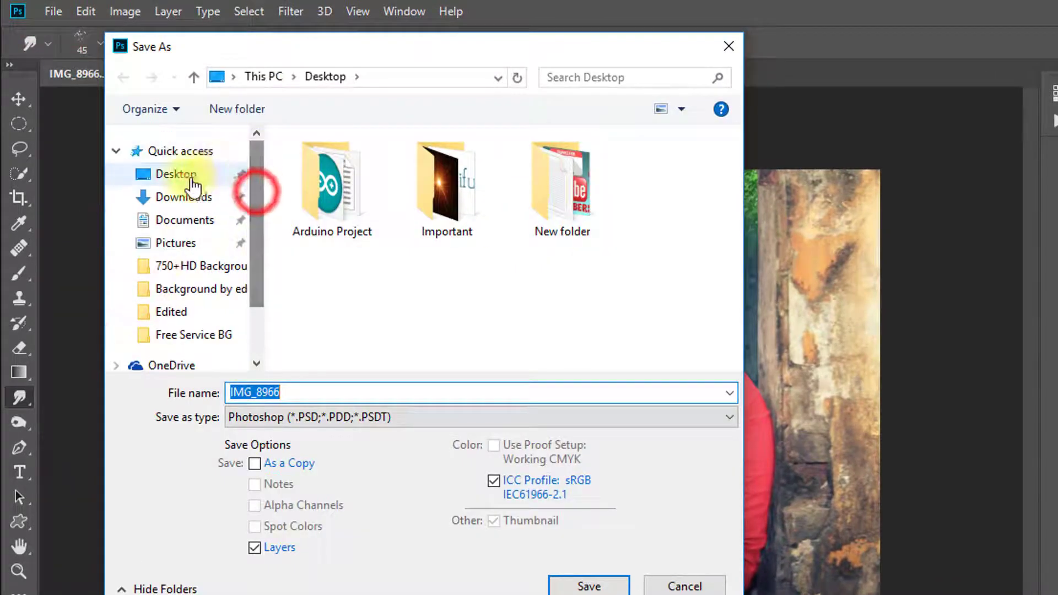
left_click(177, 174)
left_click(358, 418)
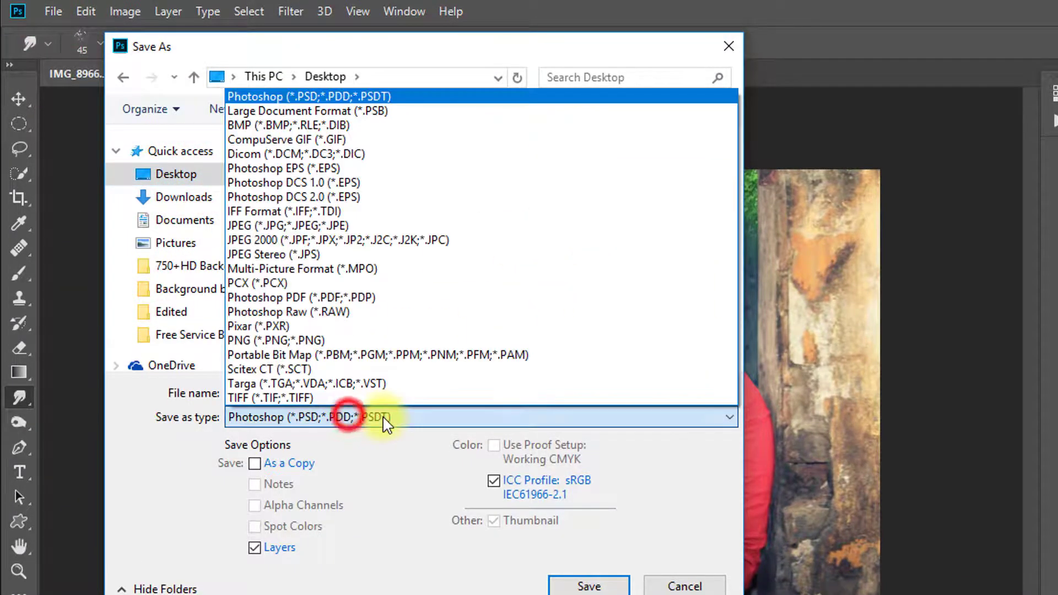
left_click(372, 226)
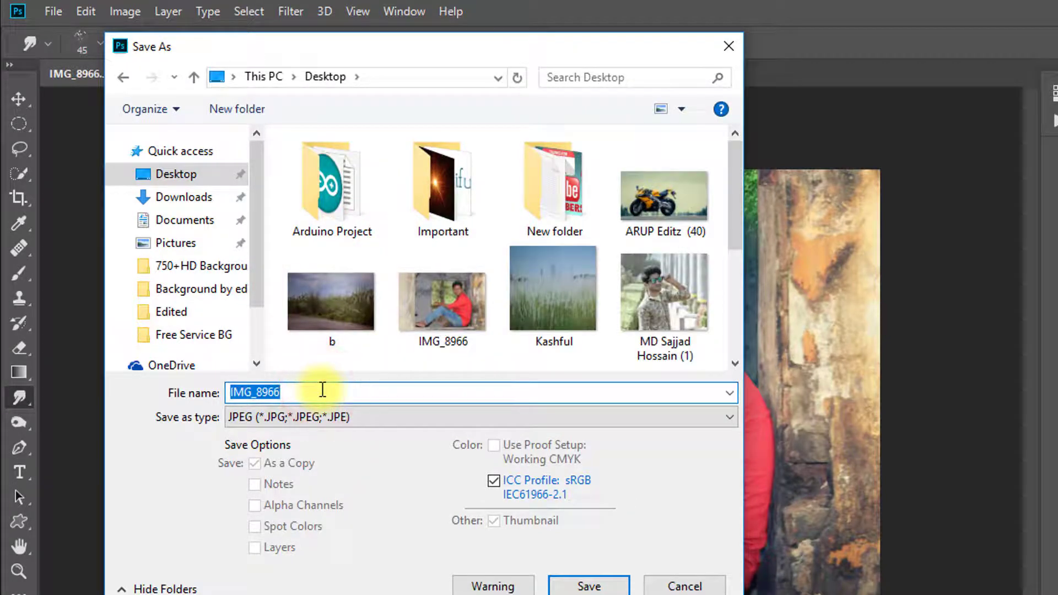
type("Natural p")
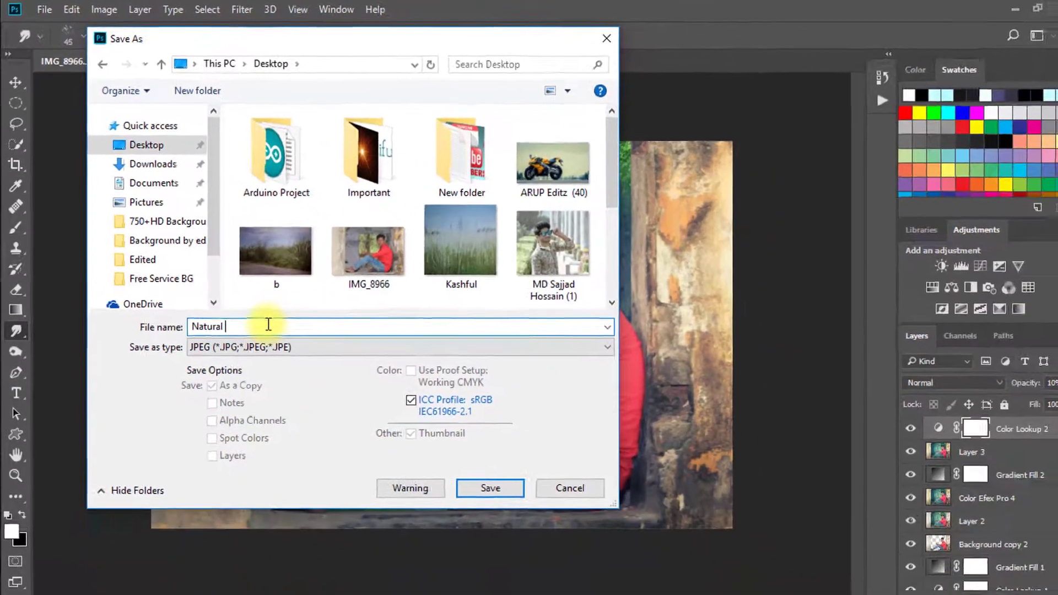
type("hoto")
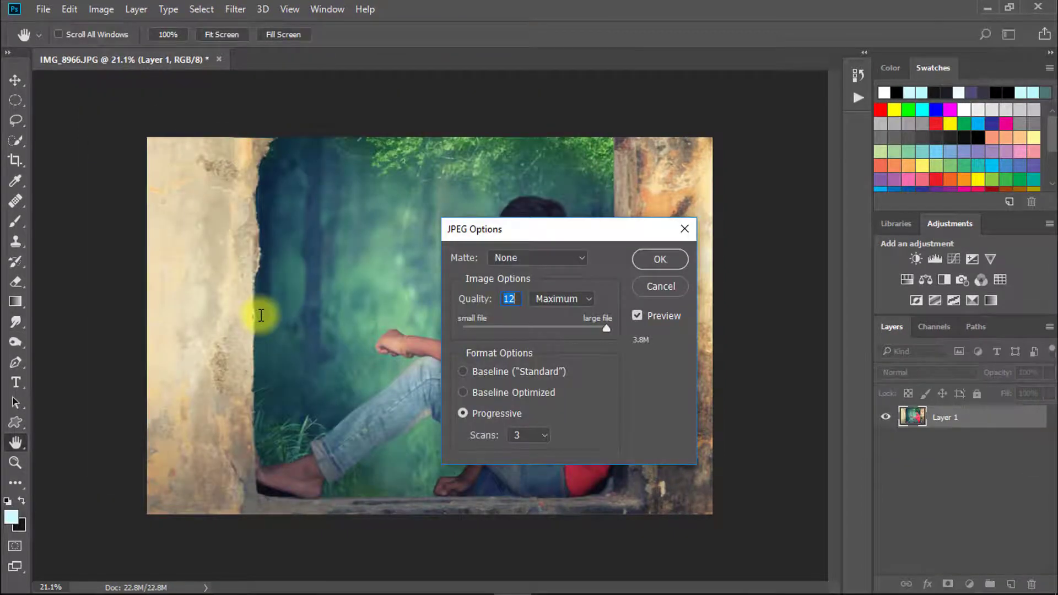
left_click(664, 260)
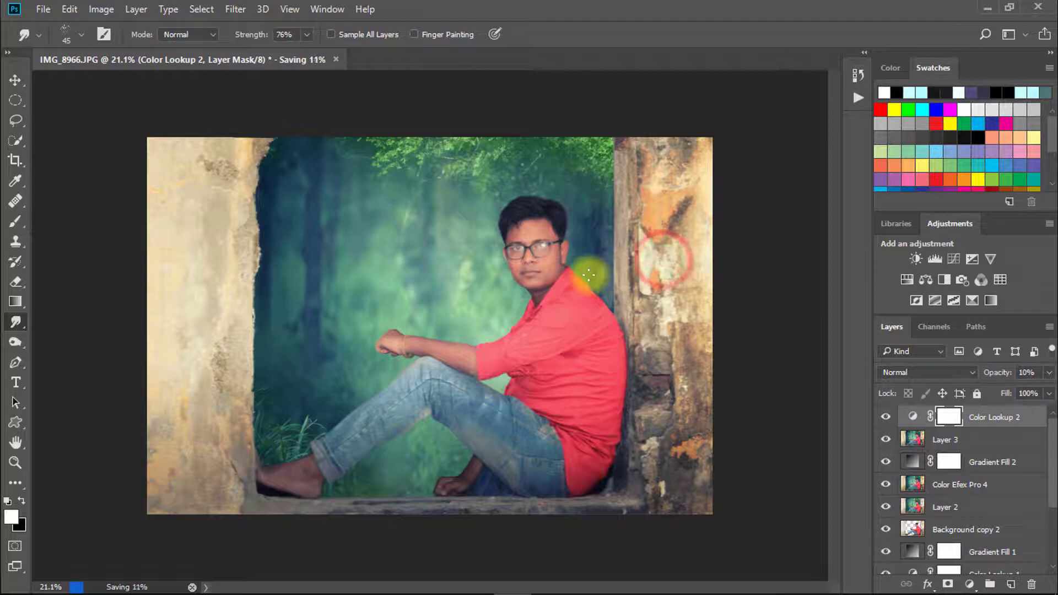